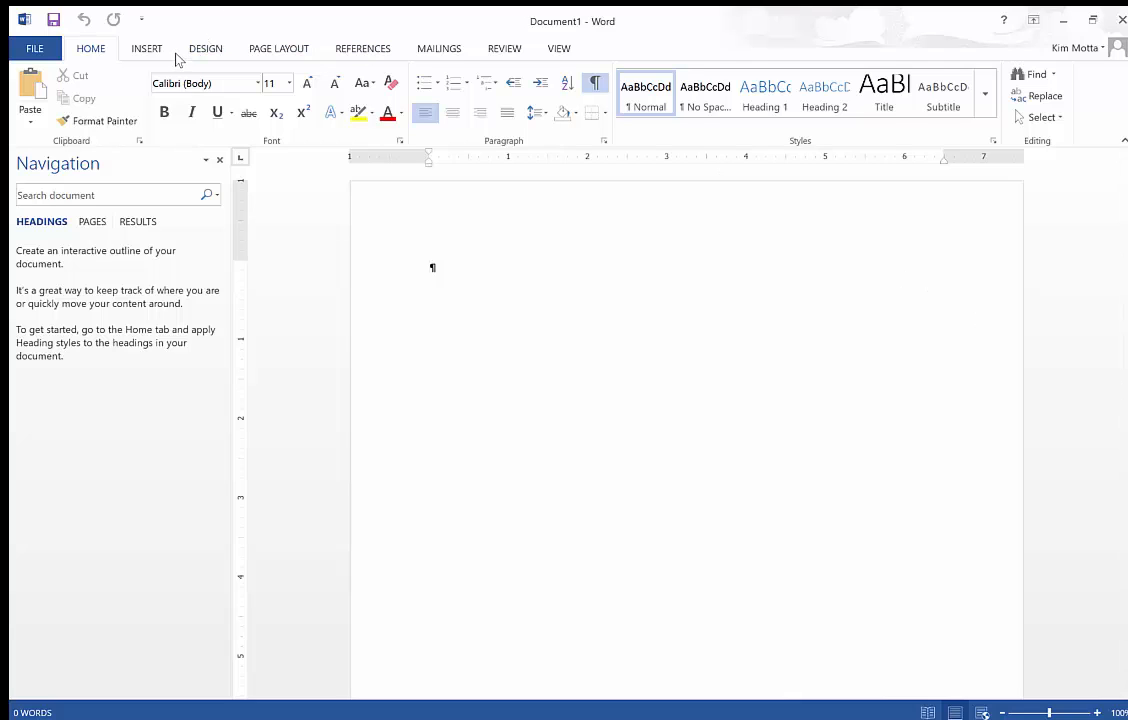
Step: Set the page margins to the Narrow preset, 0.5" on all sides
click(162, 52)
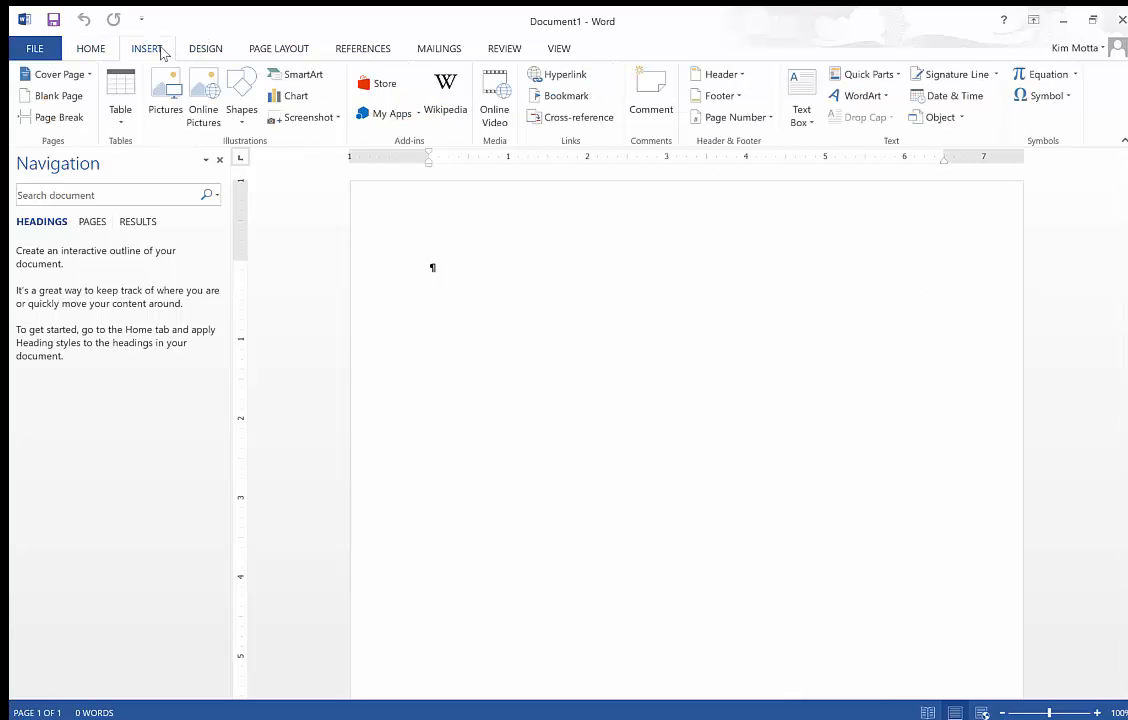
click(290, 50)
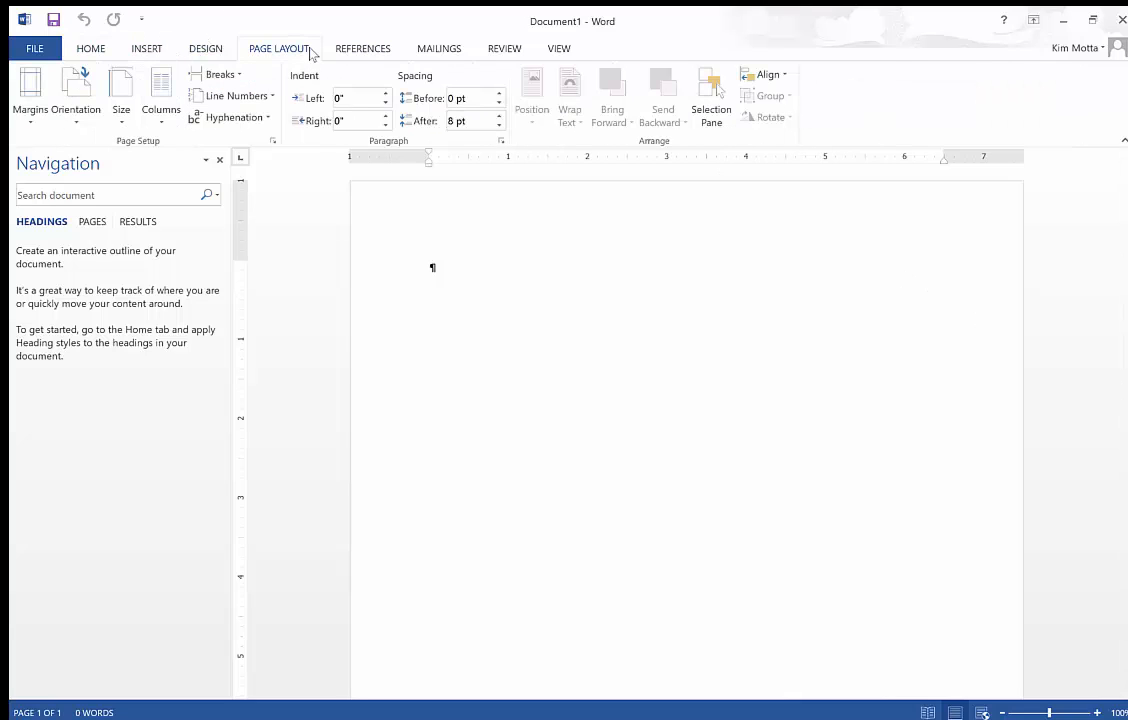
click(100, 54)
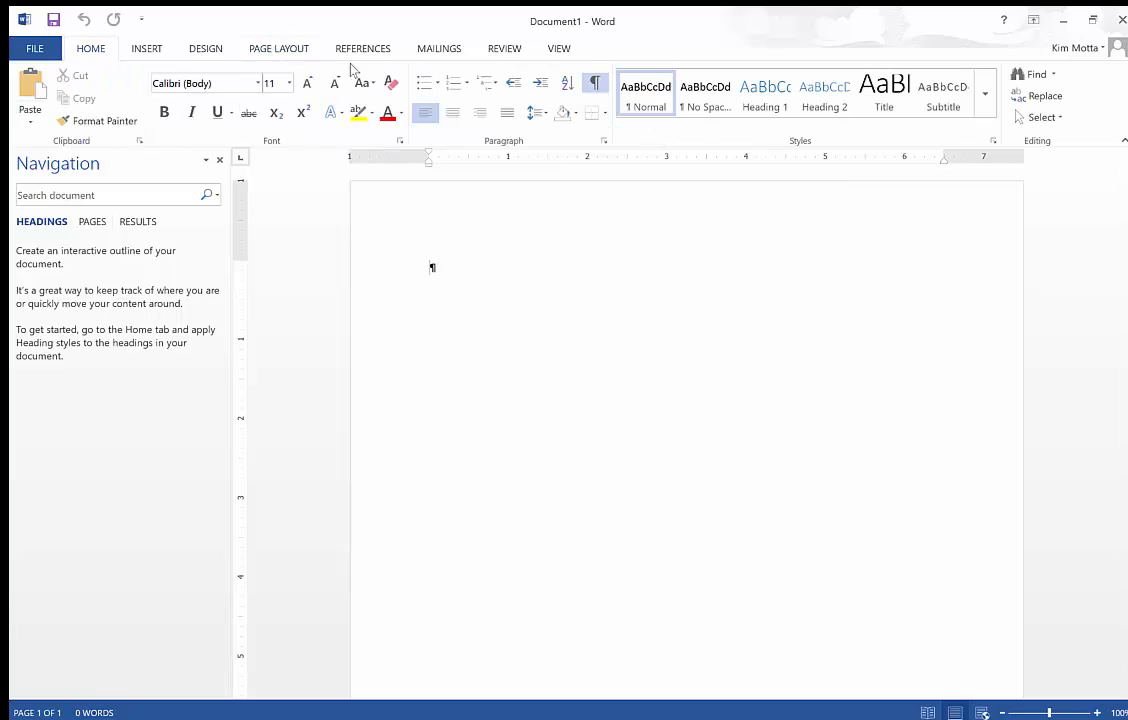
click(268, 52)
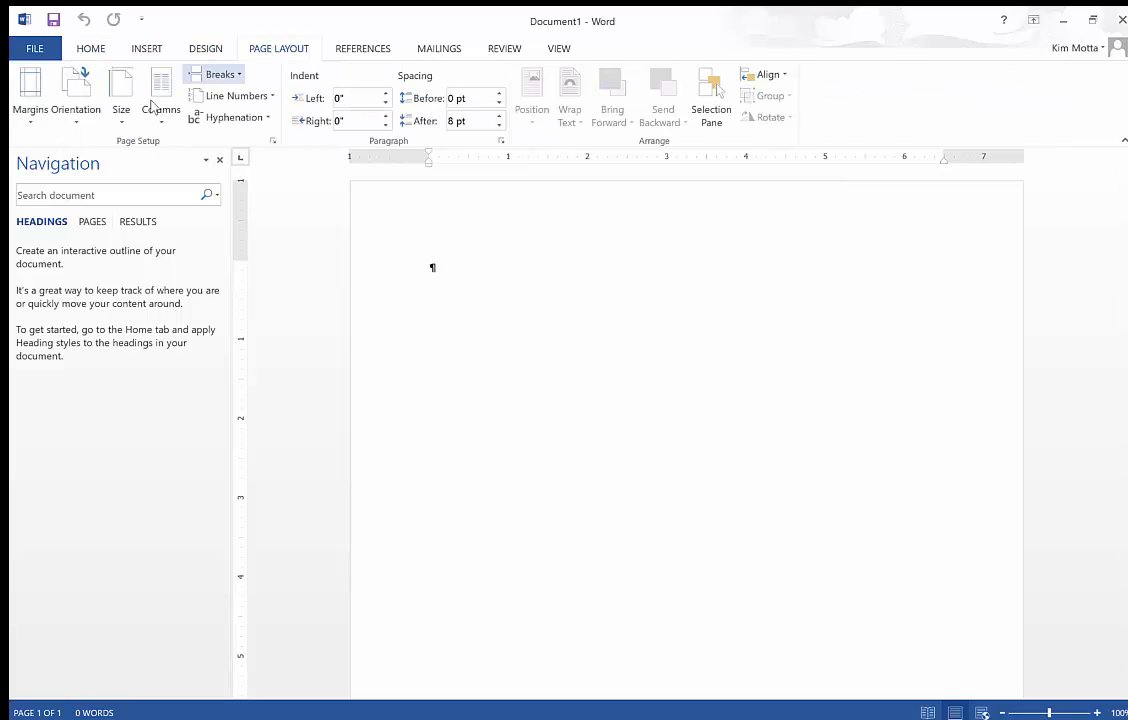
click(31, 126)
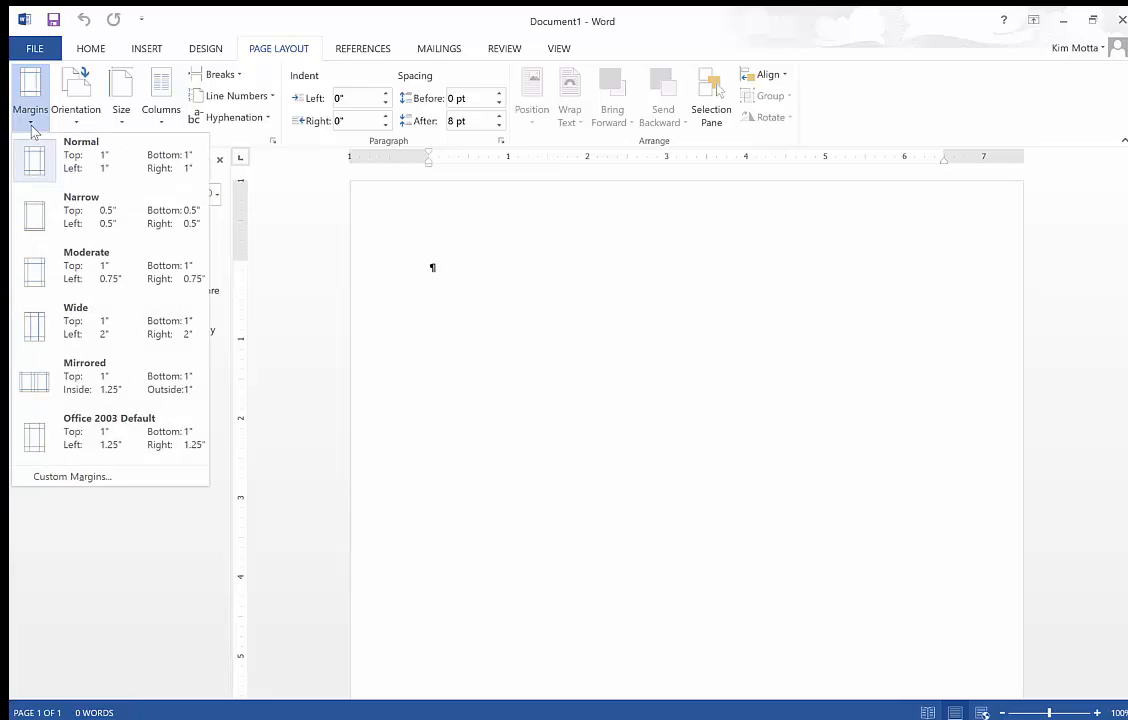
click(75, 224)
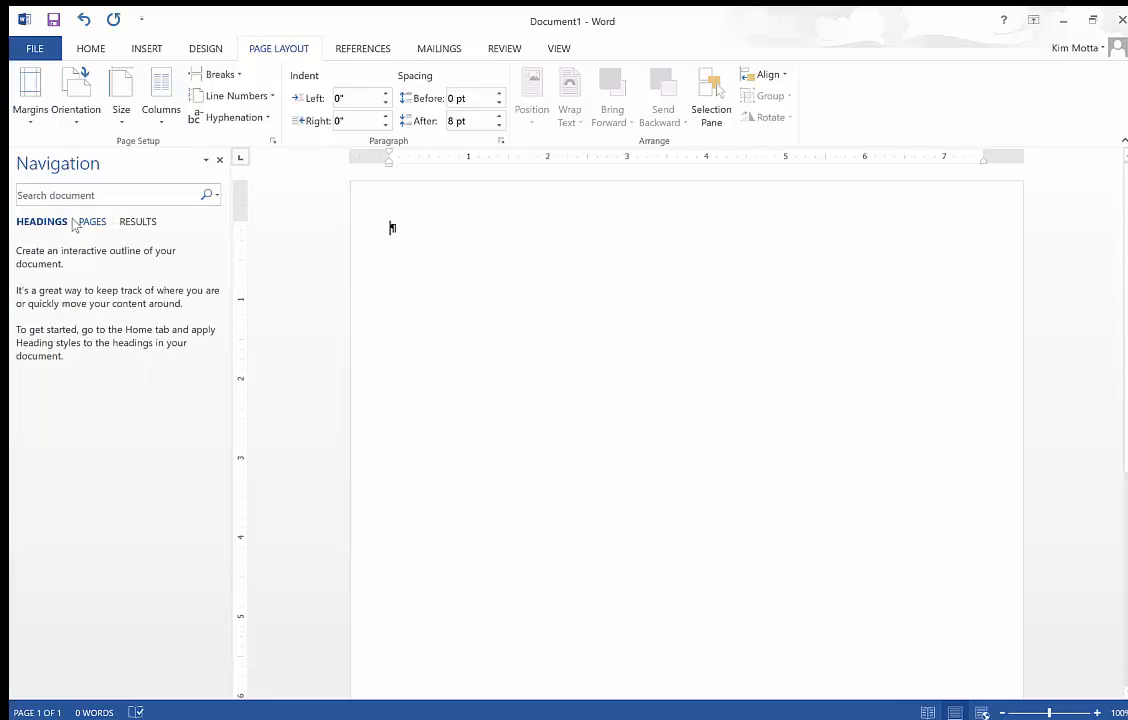
click(220, 75)
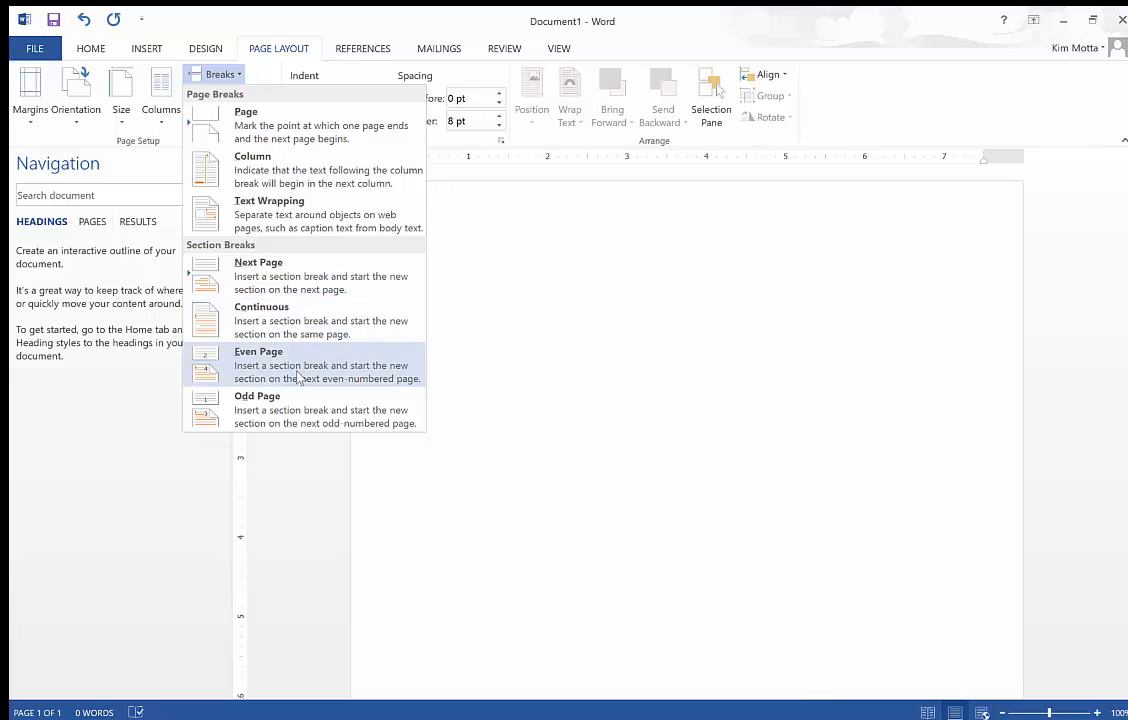
click(568, 311)
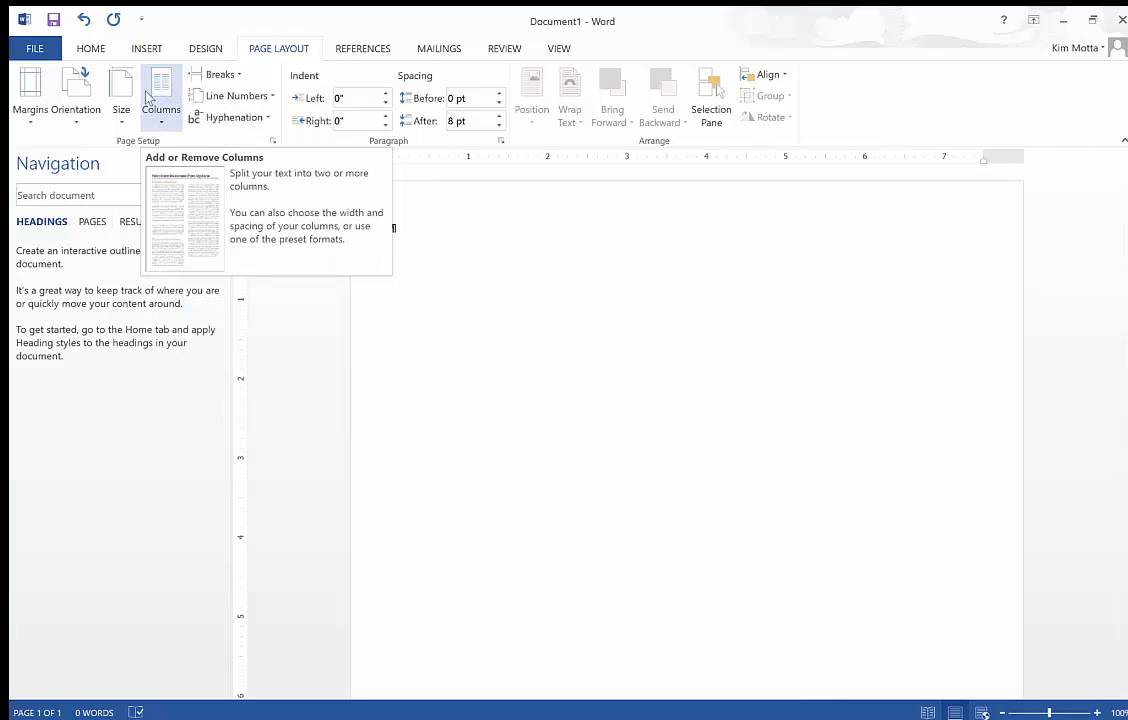
click(91, 48)
click(289, 84)
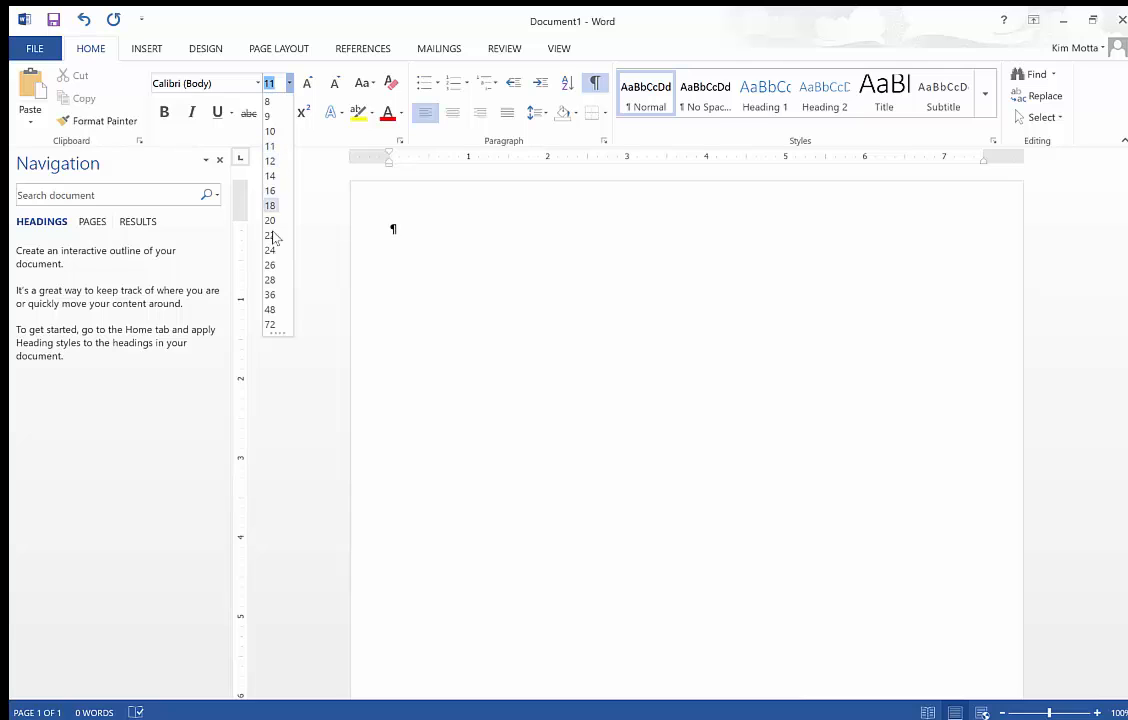
Step: Apply the Banded theme to the document, with the style set that uses a blue all-caps title and gold headings
click(205, 48)
click(29, 120)
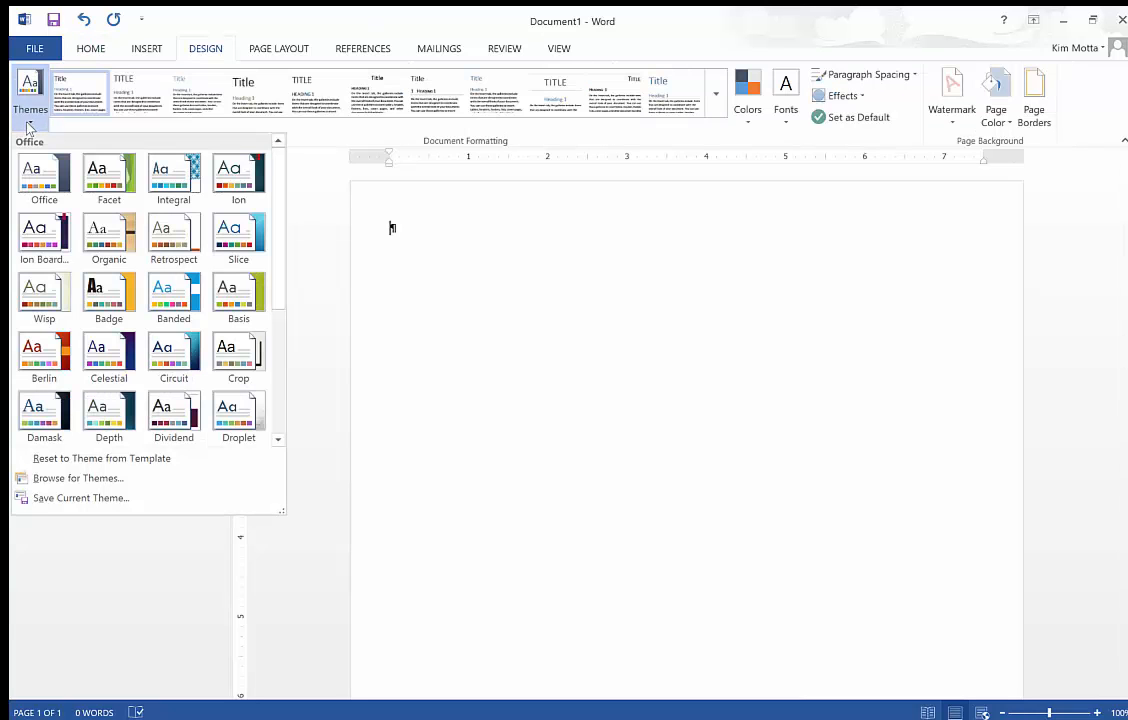
click(105, 170)
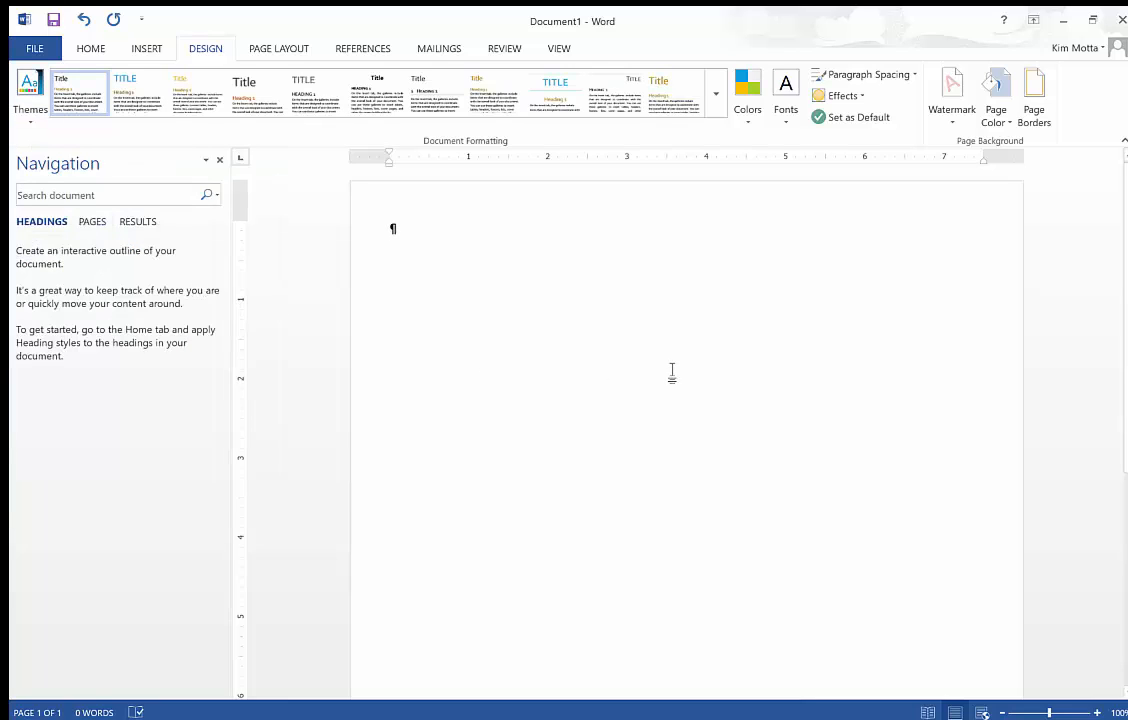
click(118, 108)
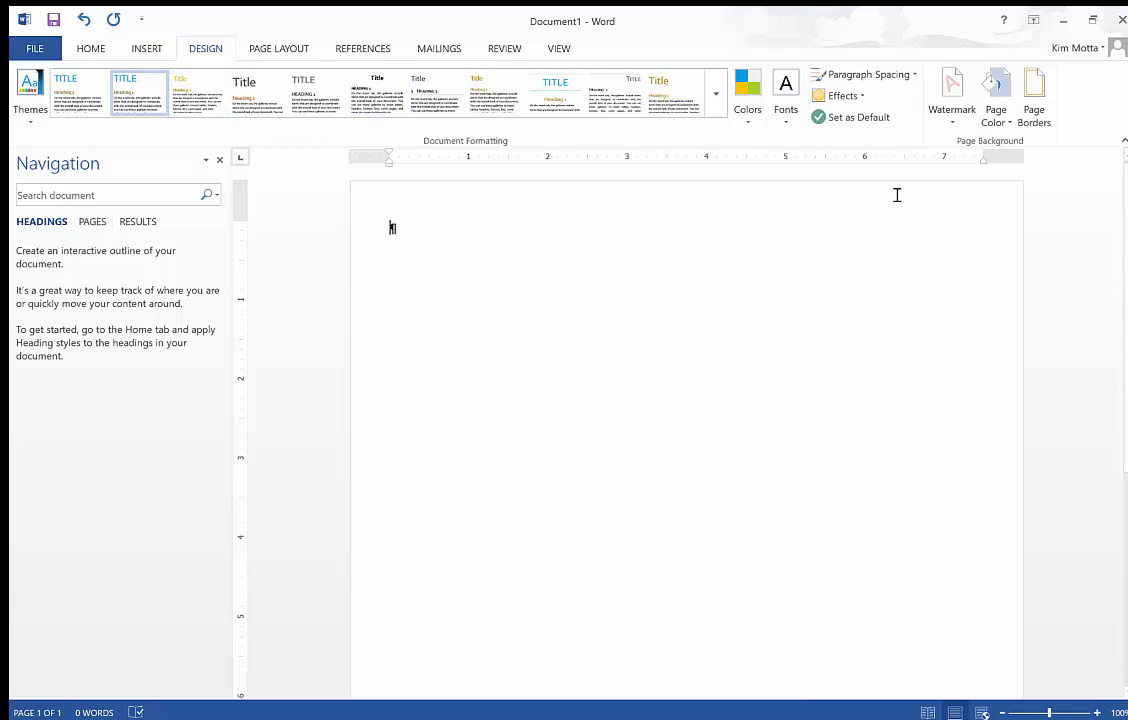
click(754, 122)
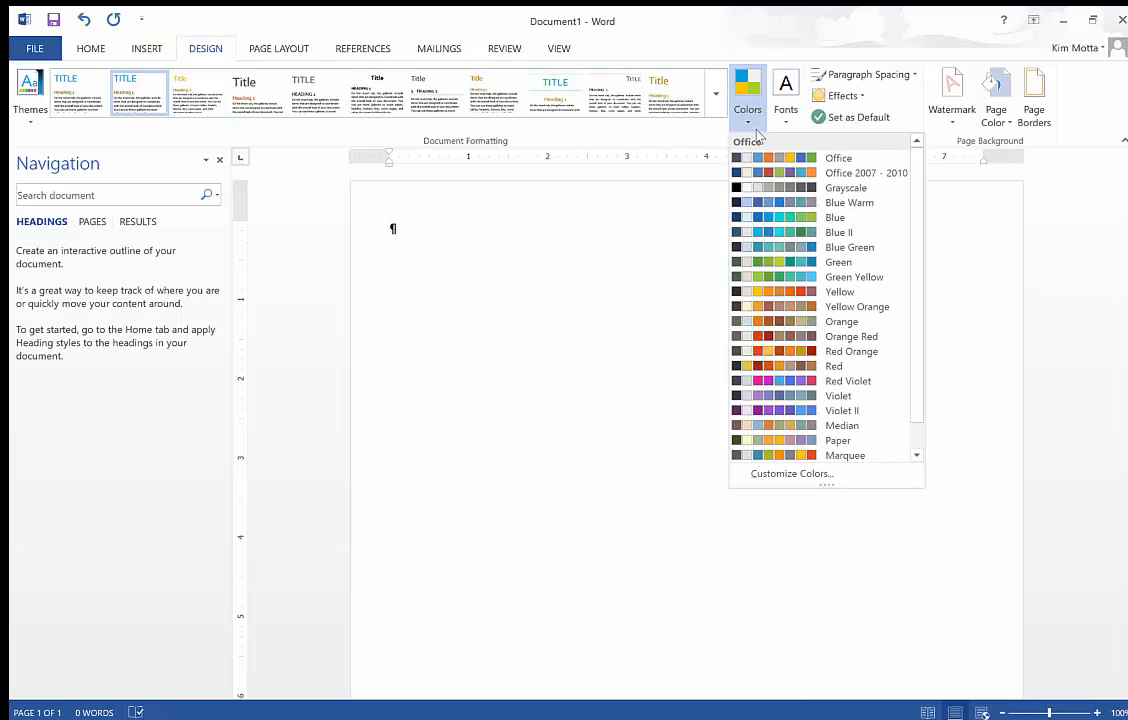
click(1000, 290)
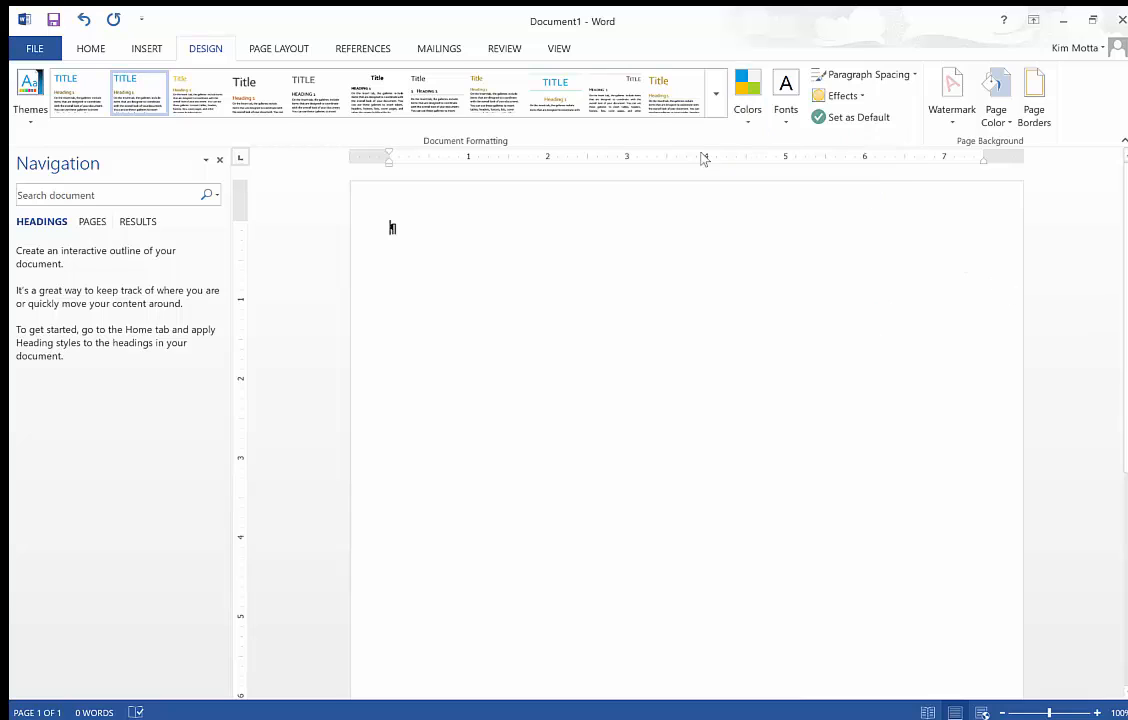
click(786, 110)
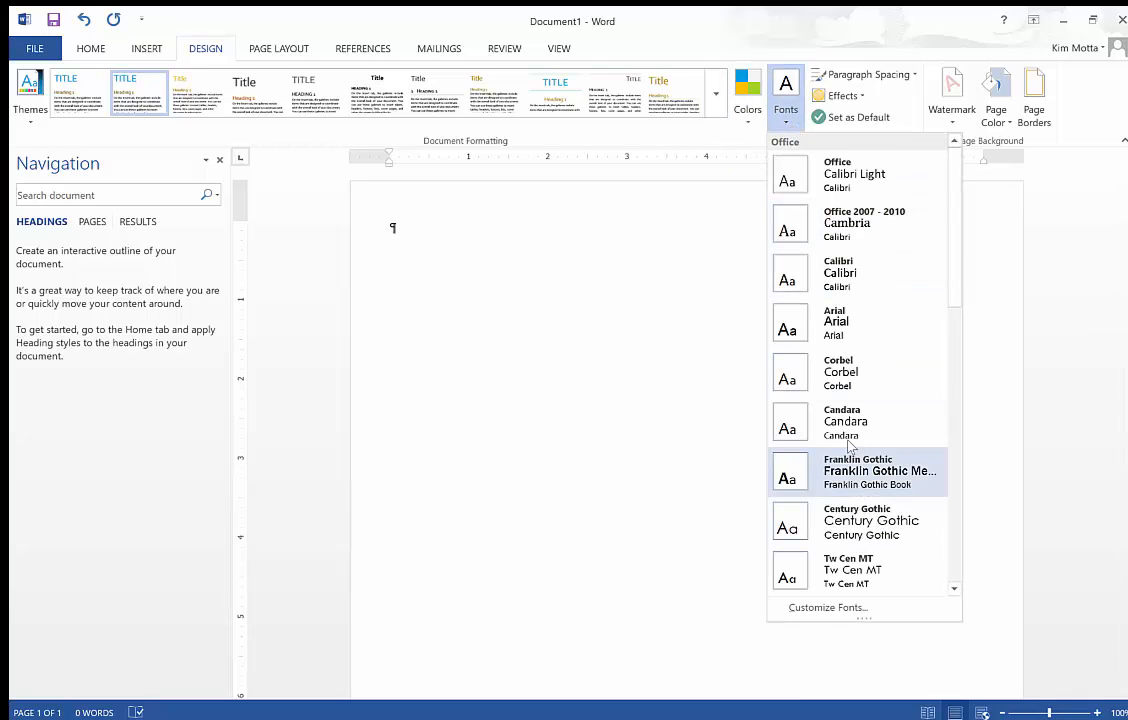
click(1034, 371)
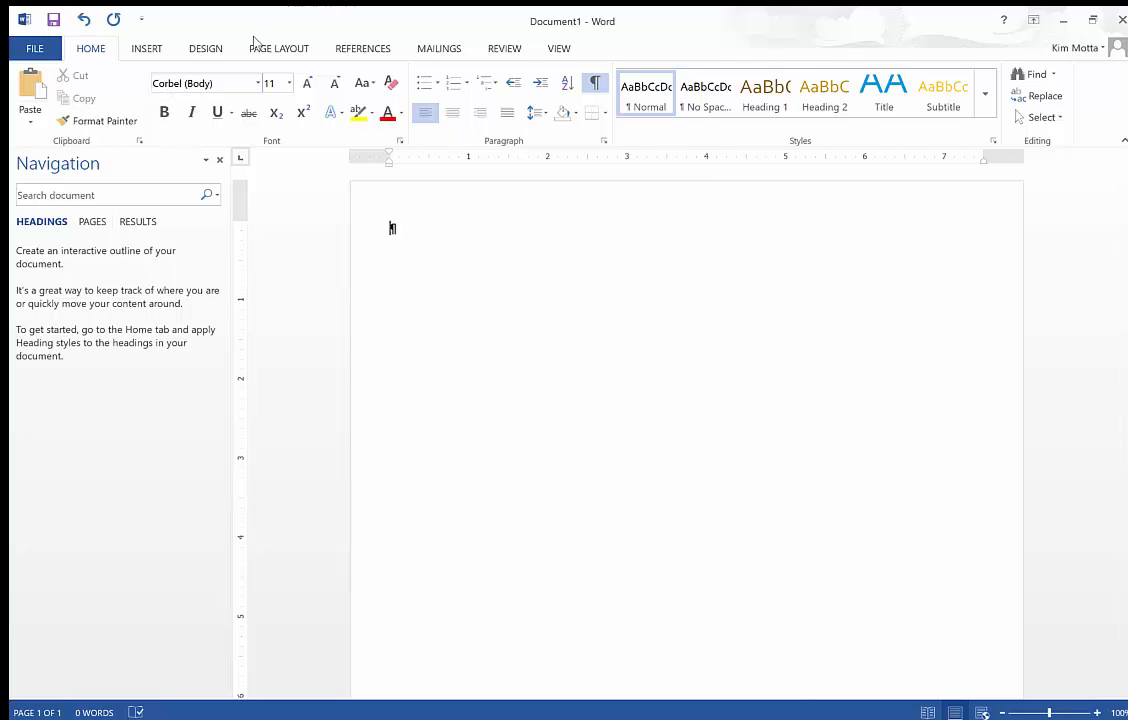
Step: Draw a text box about 7.48" wide and 1.3" high across the head of the page, spanning from margin to margin
click(145, 48)
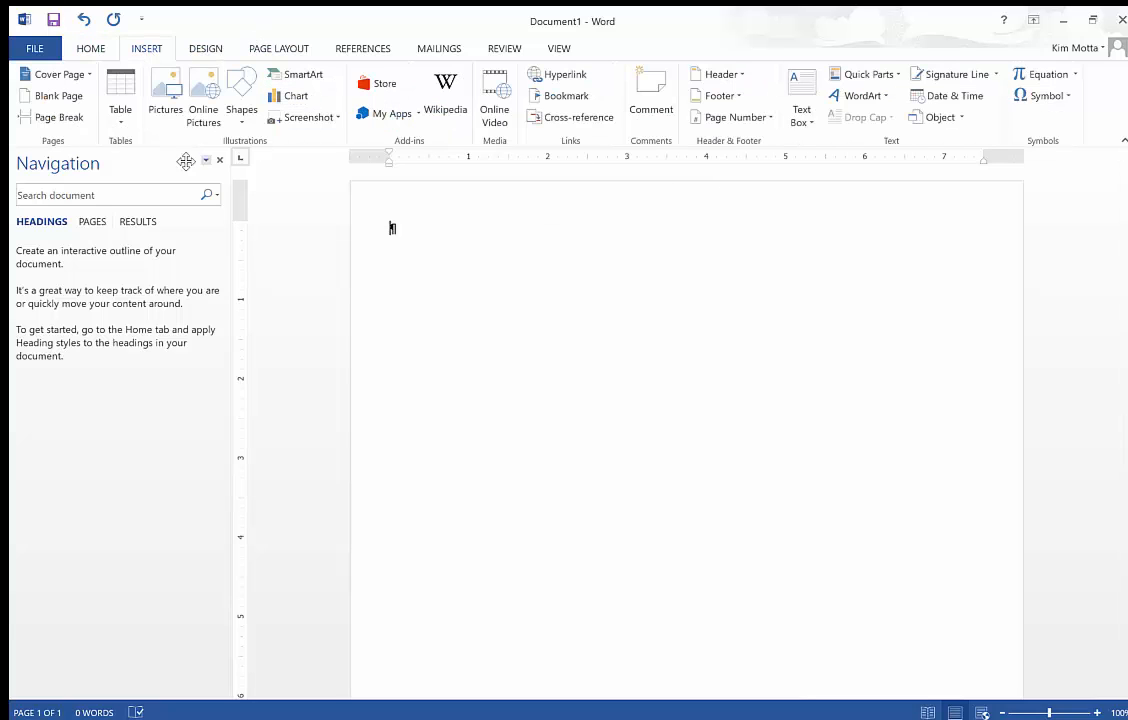
click(240, 112)
click(231, 162)
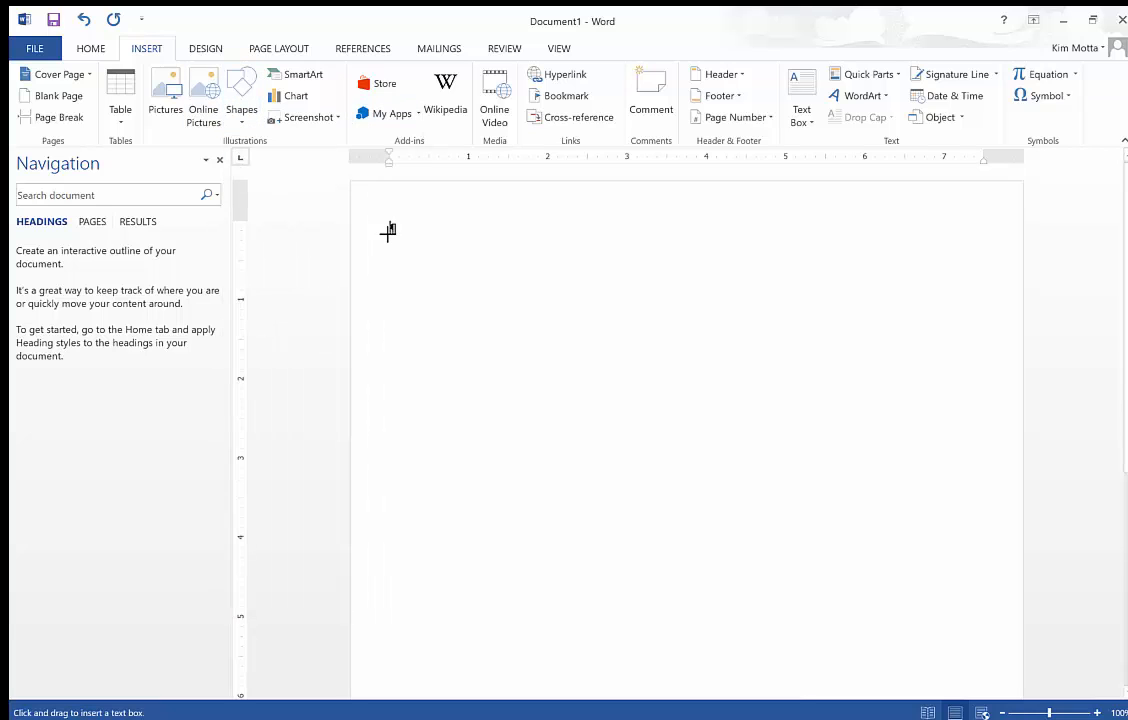
mouse_move(389, 228)
mouse_down()
mouse_move(800, 317)
mouse_move(981, 330)
mouse_up()
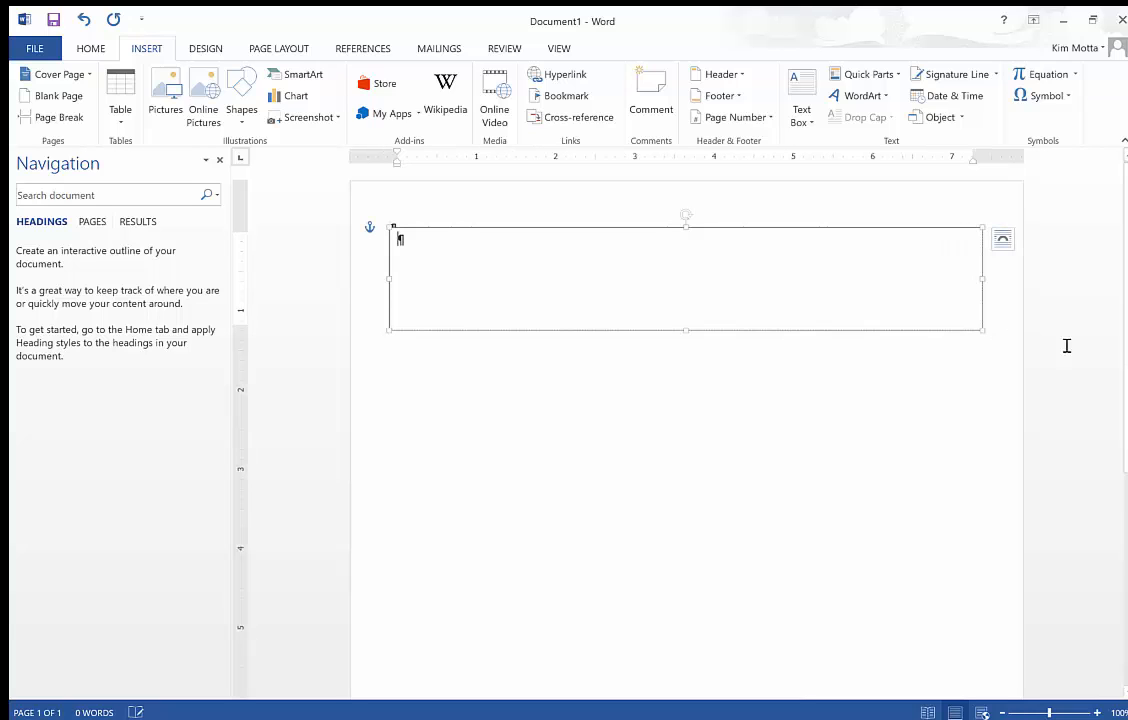
Step: Set the text box's wrapping to Top and Bottom and give it the pink Subtle Effect shape style
click(1004, 244)
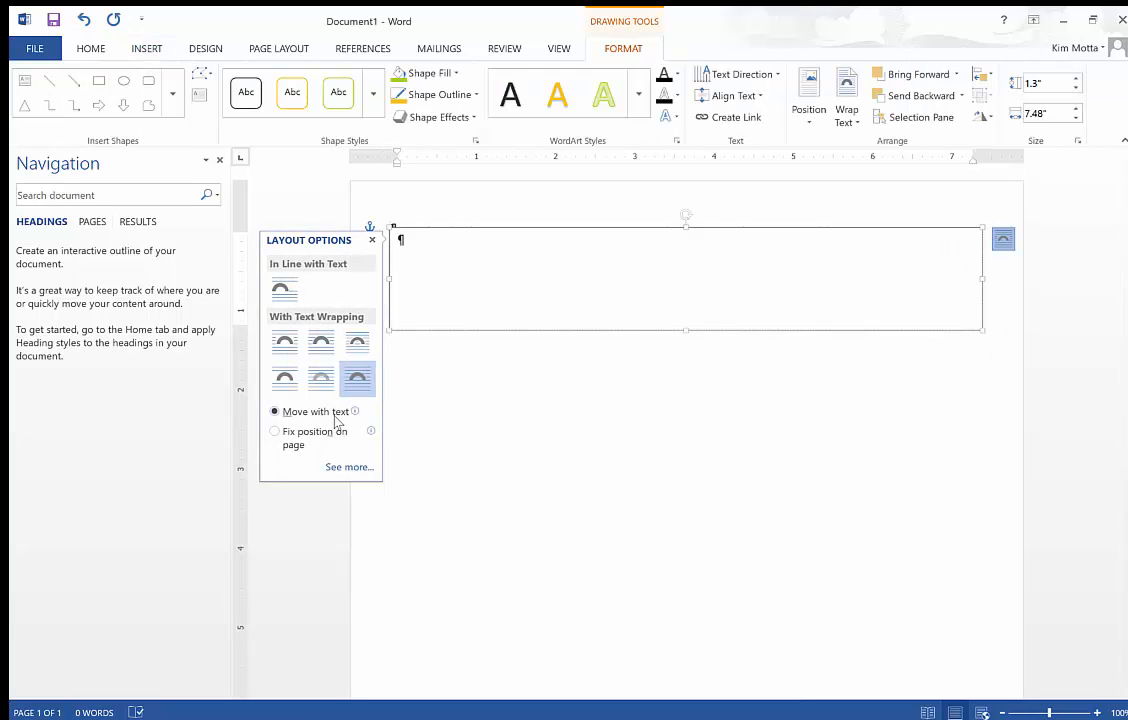
click(289, 385)
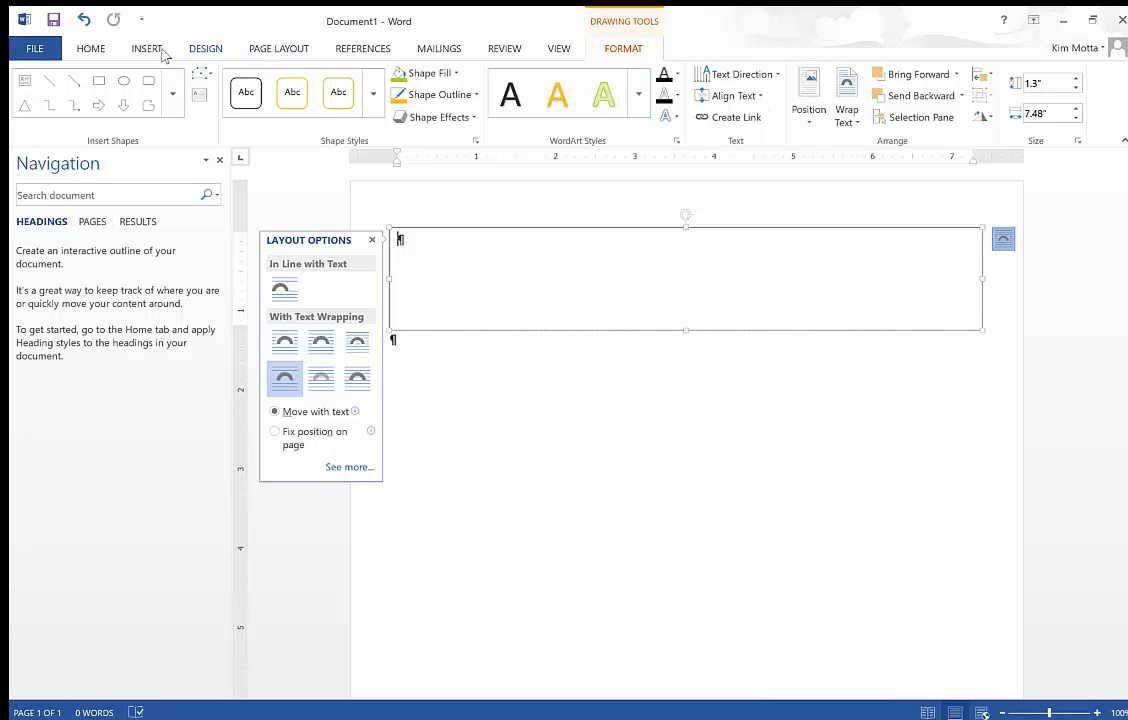
click(372, 95)
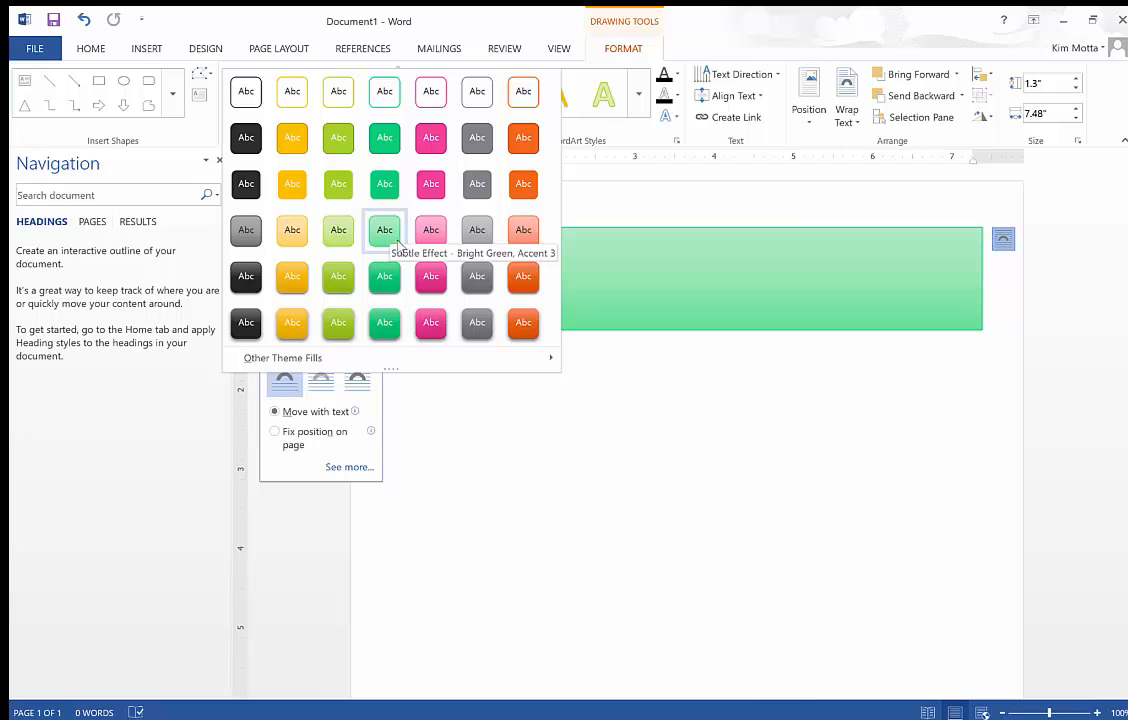
click(431, 230)
click(283, 50)
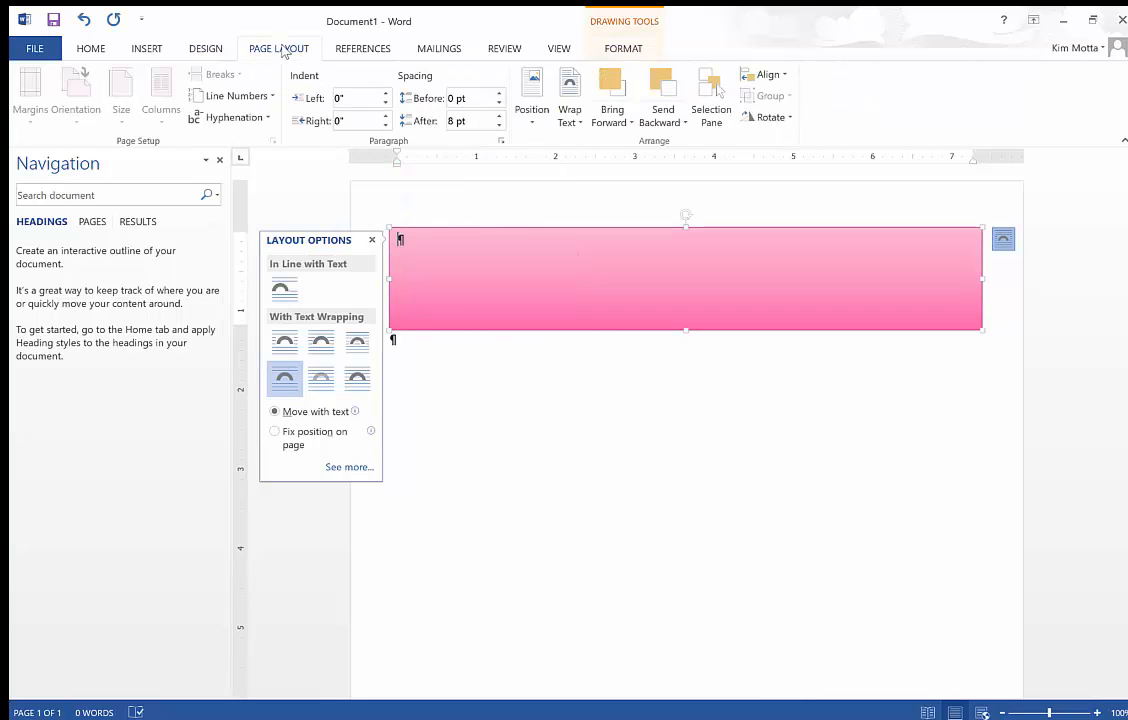
Step: Modify the Heading 1 style to centered, blue, 26 pt Algerian and use it for the title "Letter to Self" in the text box
click(91, 48)
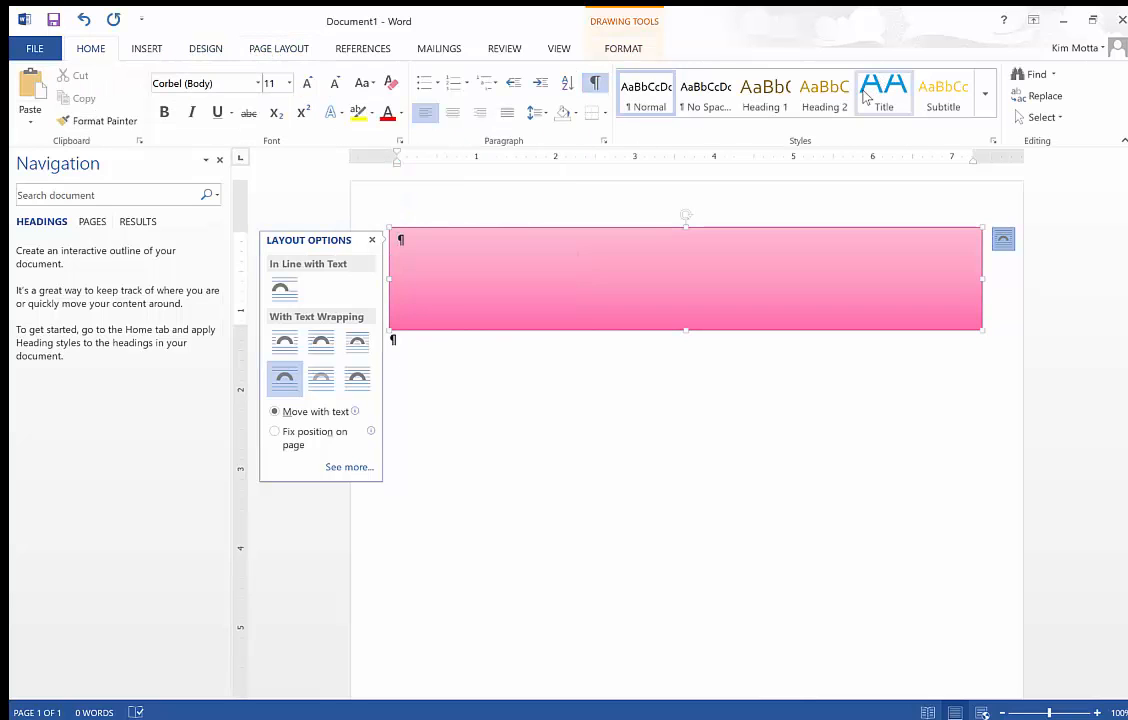
right_click(782, 107)
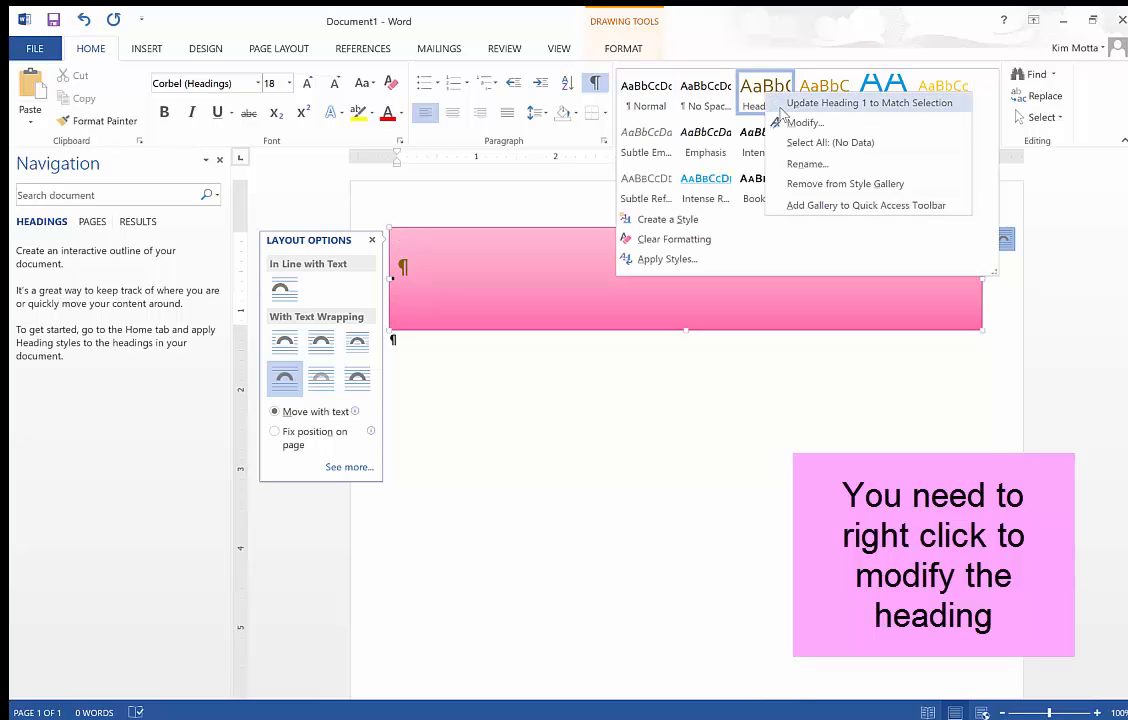
click(800, 120)
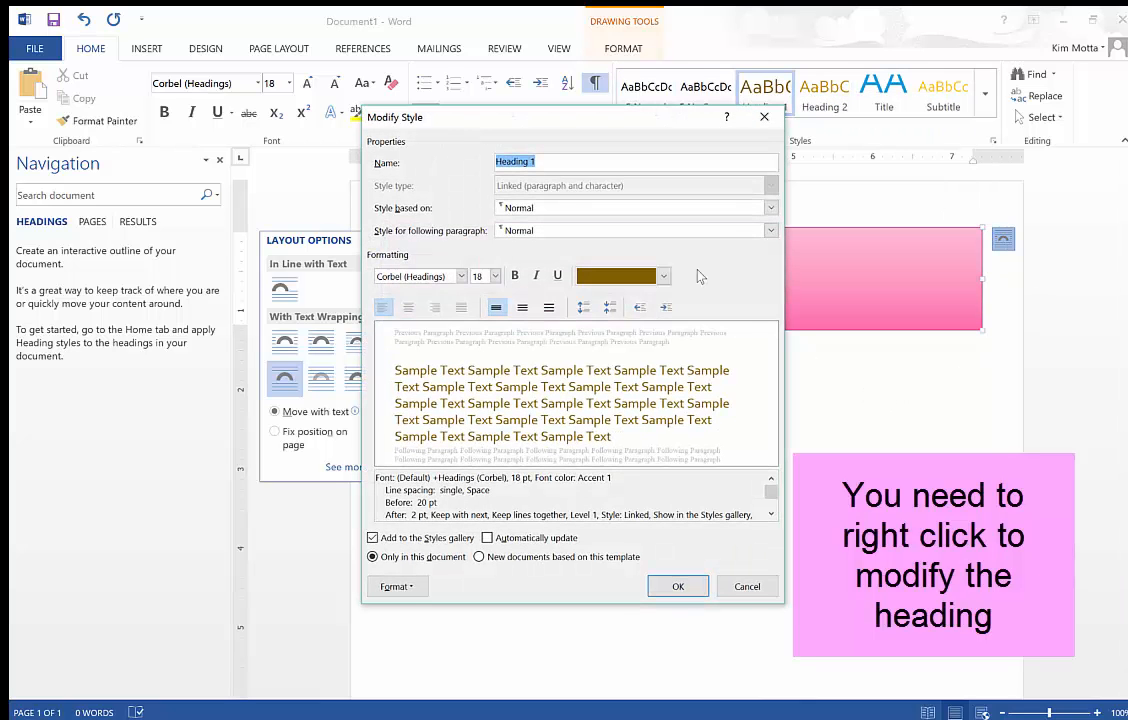
click(663, 276)
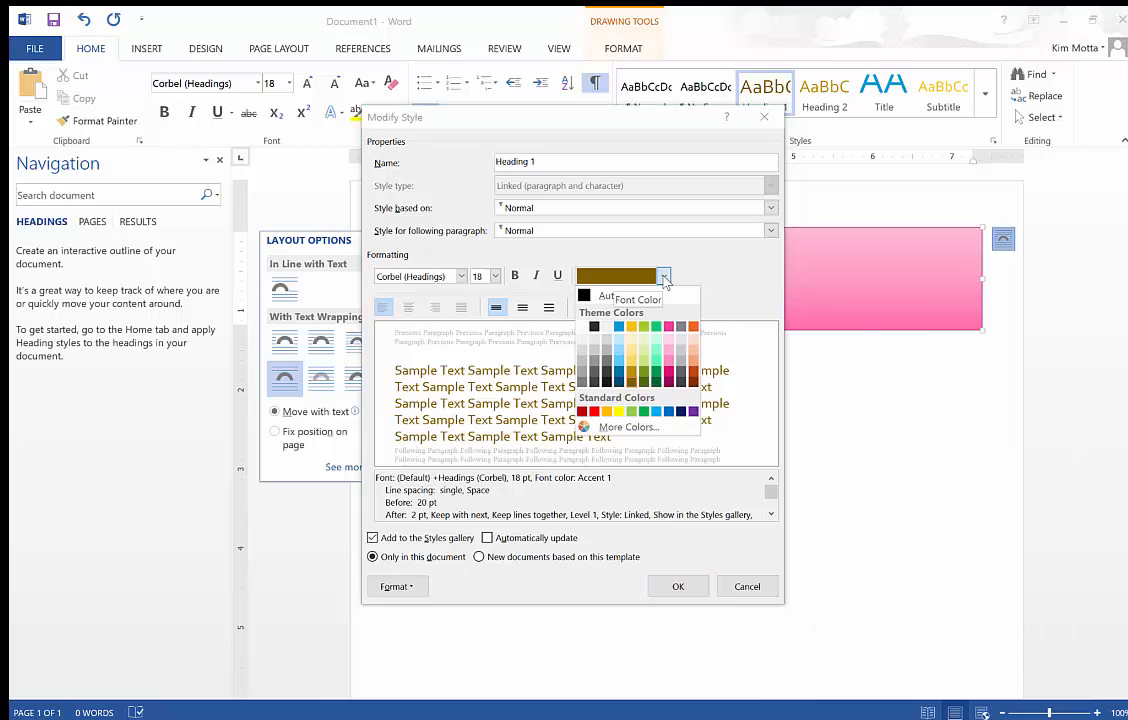
click(620, 327)
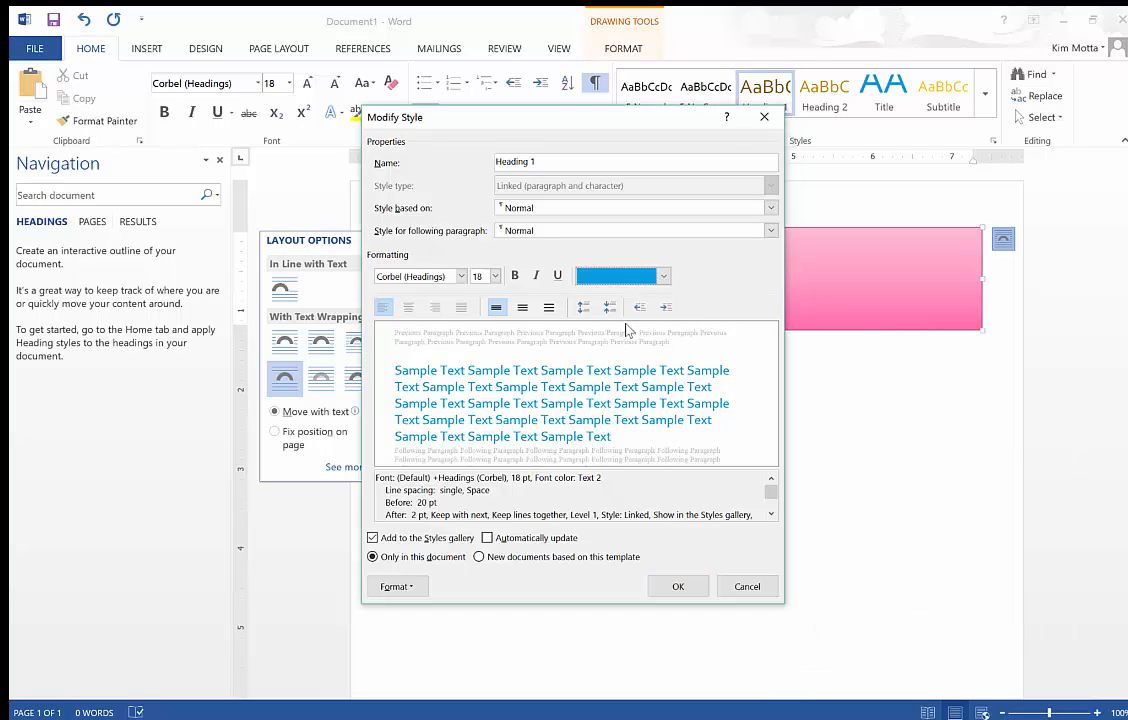
click(459, 276)
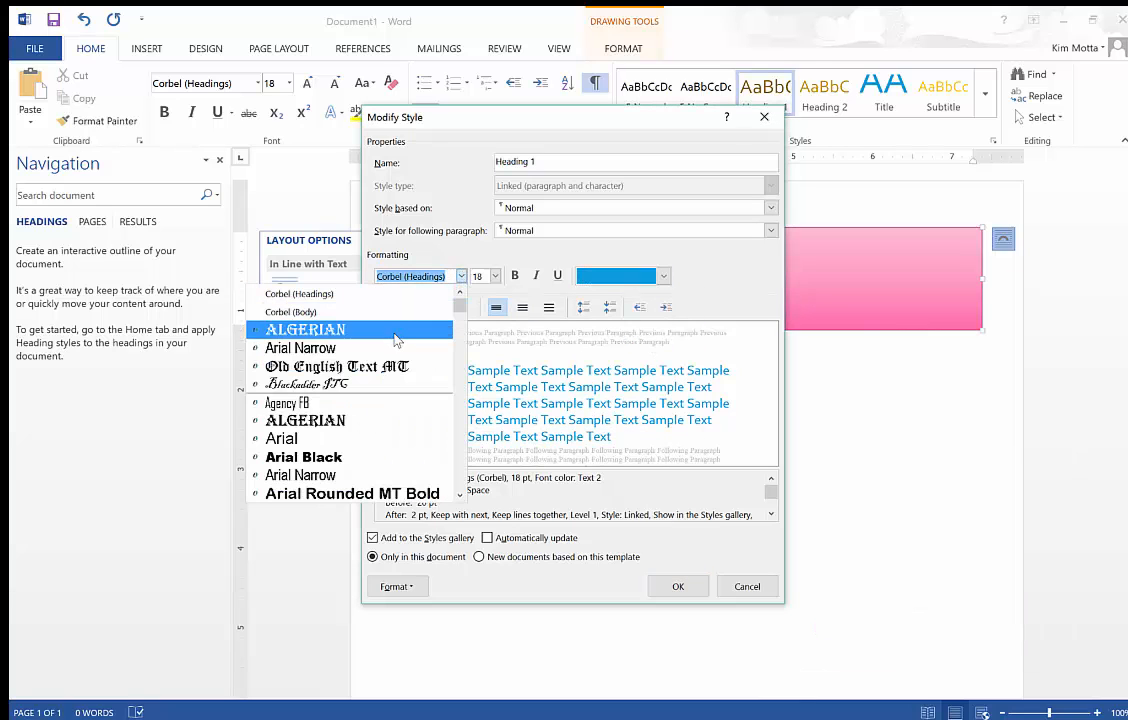
click(398, 328)
key(Return)
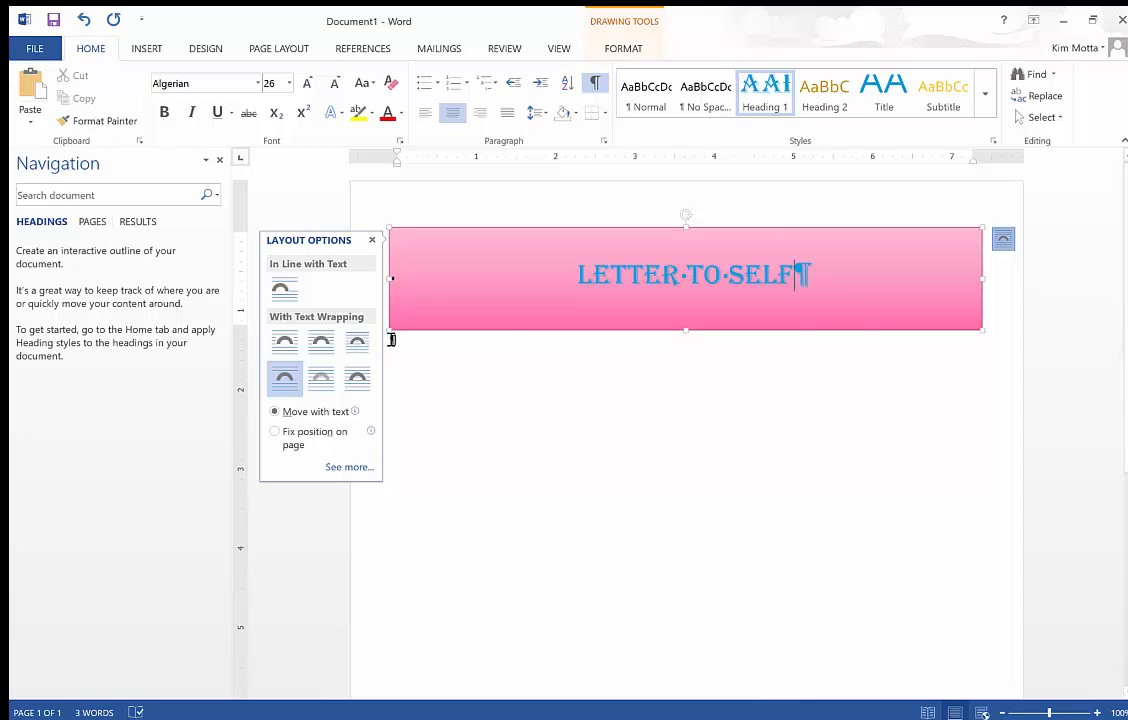
Step: Write "Dear Me" below the text box, followed by five paragraphs of "blah" filler text
click(859, 478)
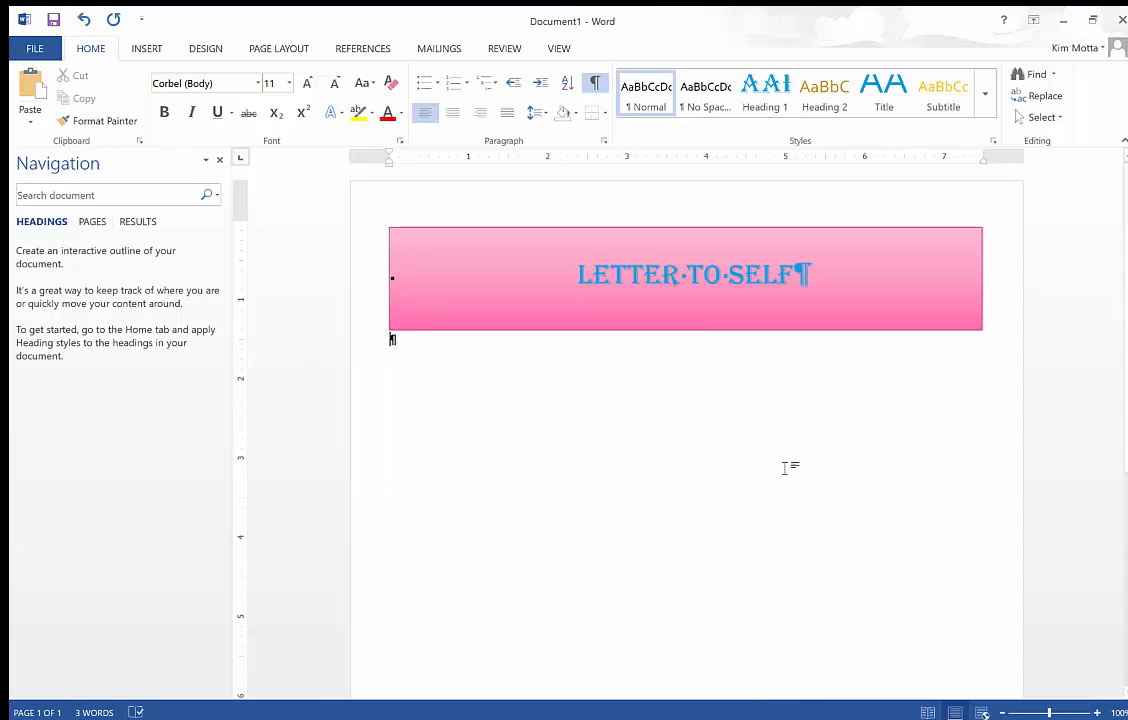
text(Dear)
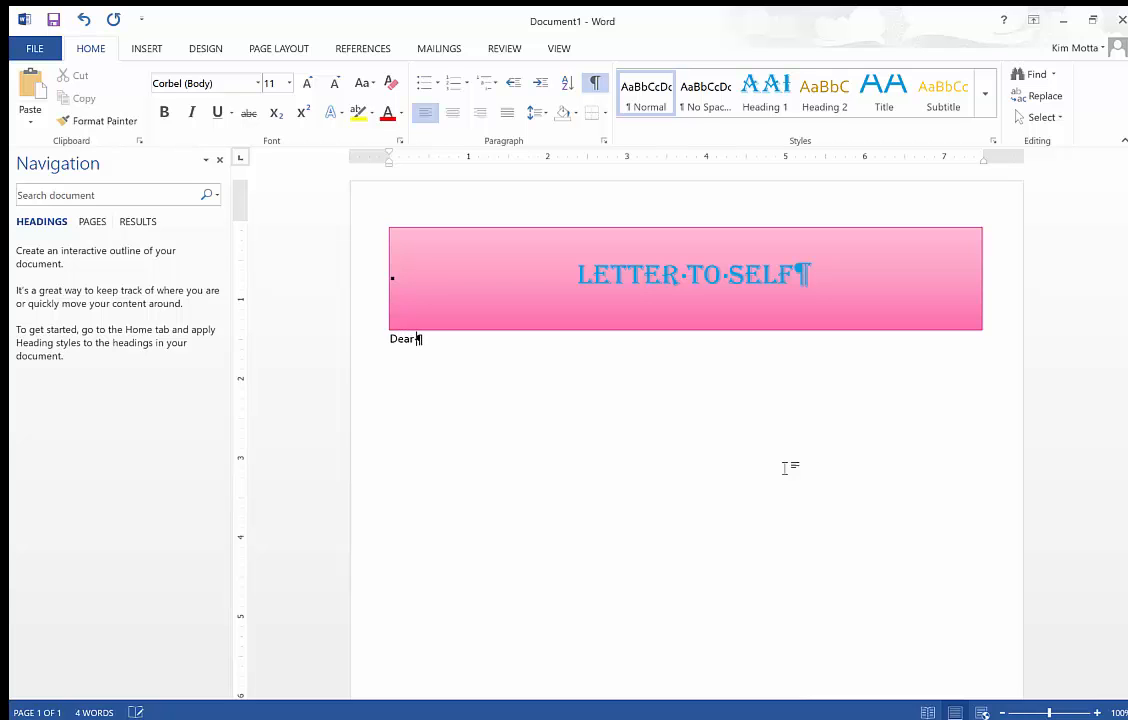
text(Me)
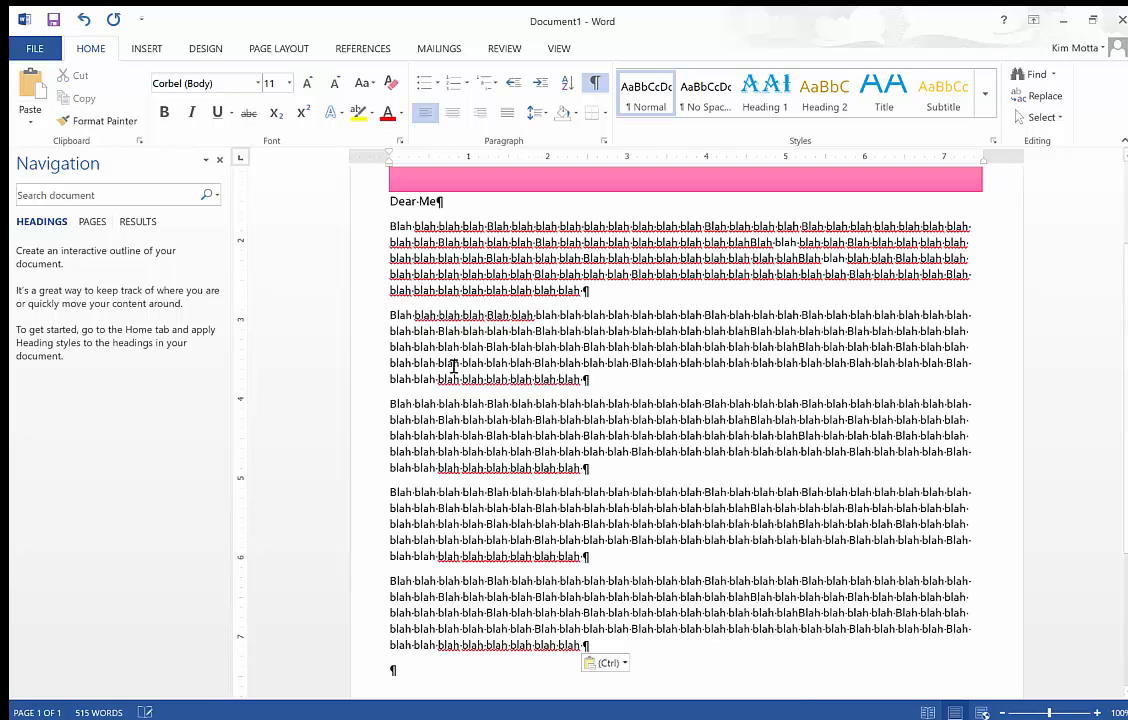
Step: Lay out the text from "Dear Me" through the last filler paragraph in two columns using the Right preset
scroll(602, 353, up, 2)
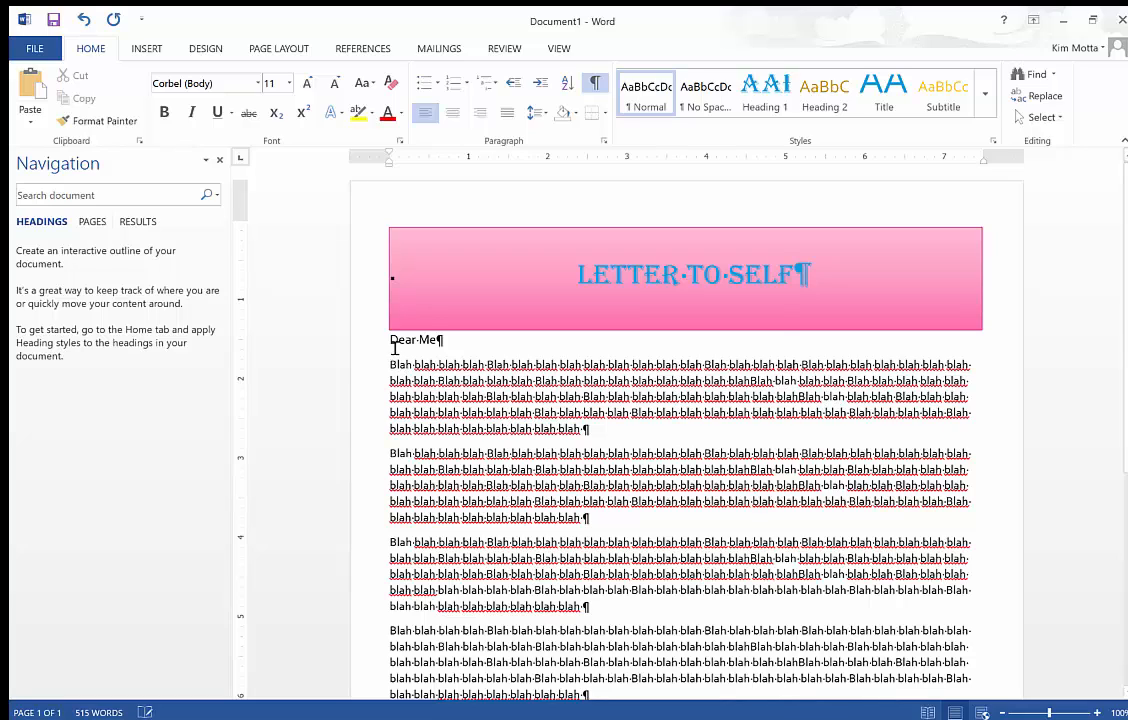
drag(390, 340, 586, 649)
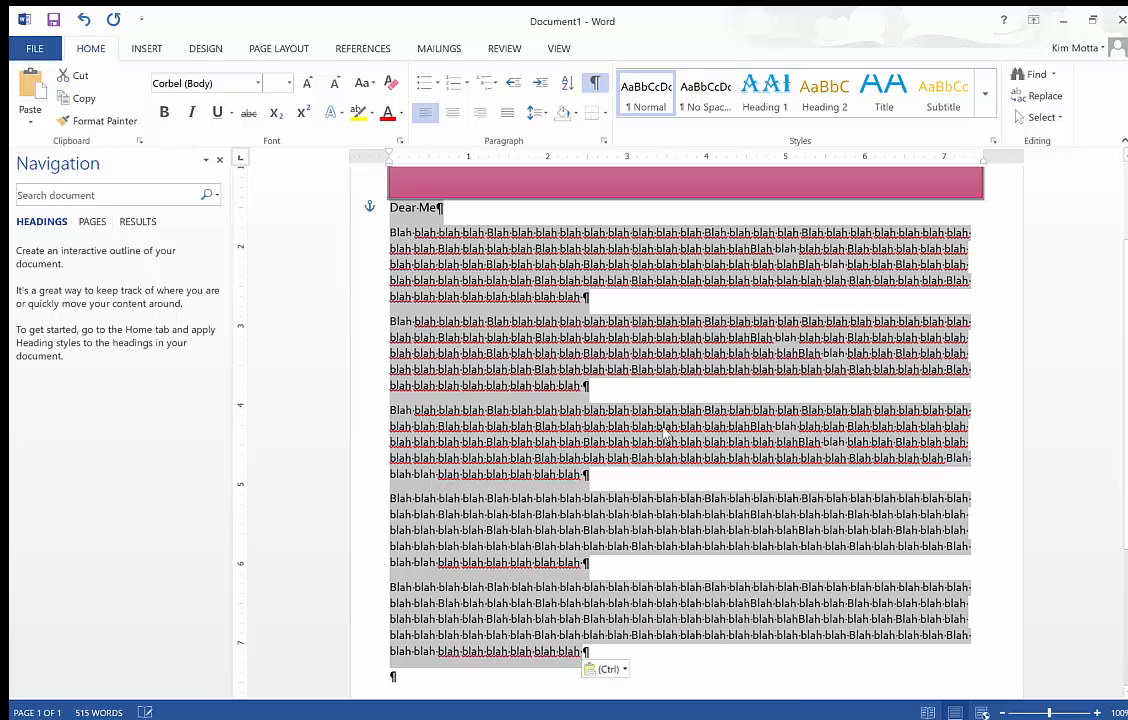
click(279, 48)
click(160, 108)
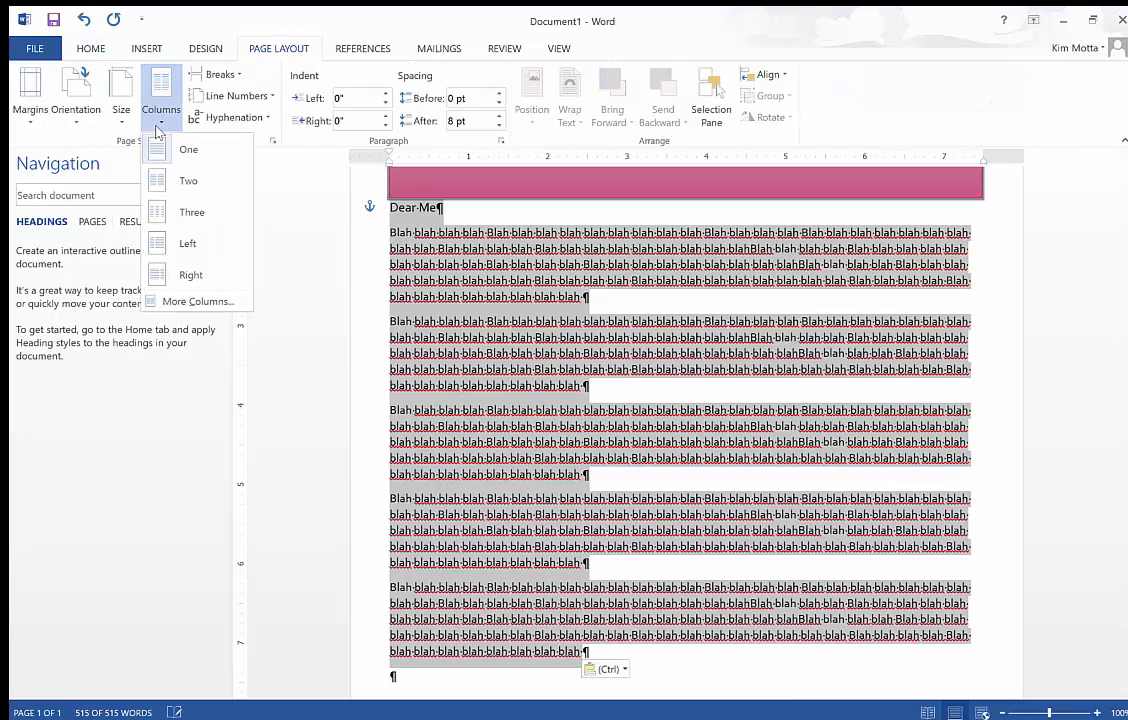
click(168, 183)
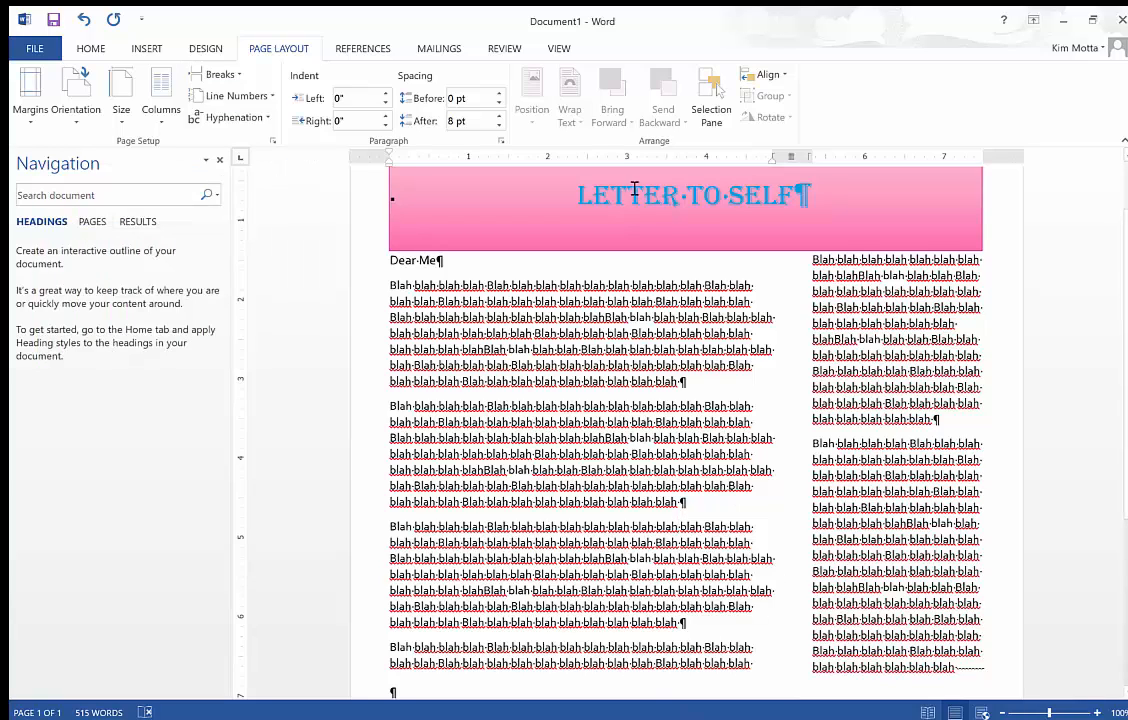
Step: Insert the lizard picture into the third filler paragraph and enlarge it to about 4.86" wide and 2.7" high
click(146, 50)
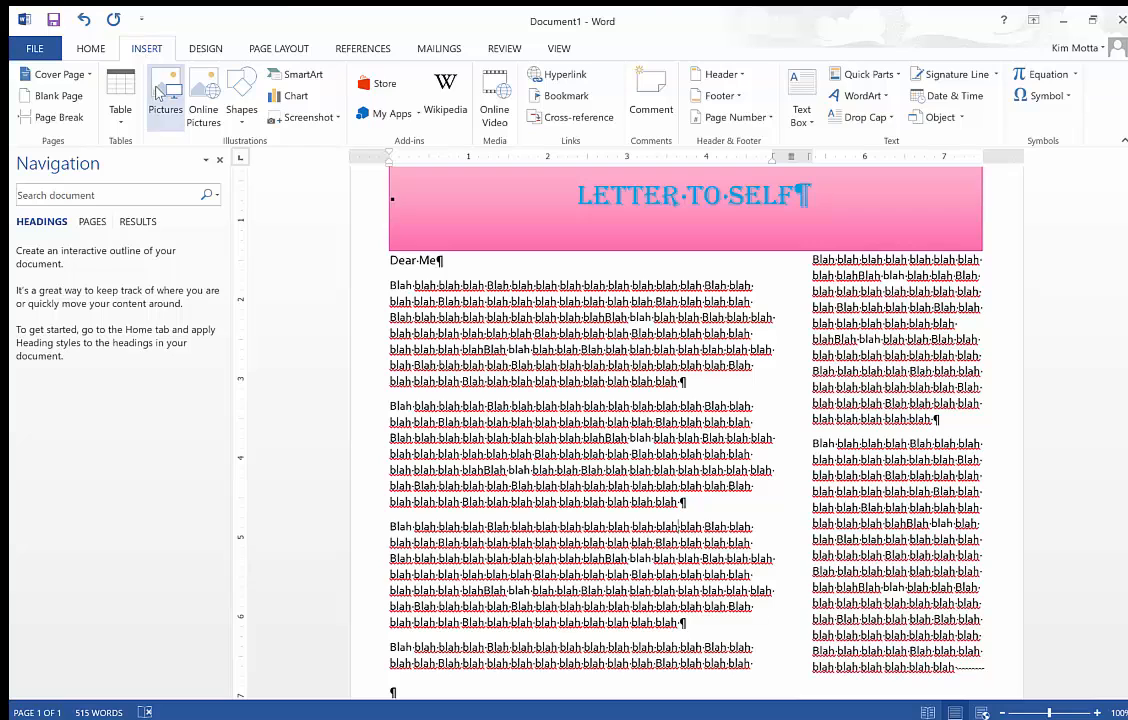
click(165, 95)
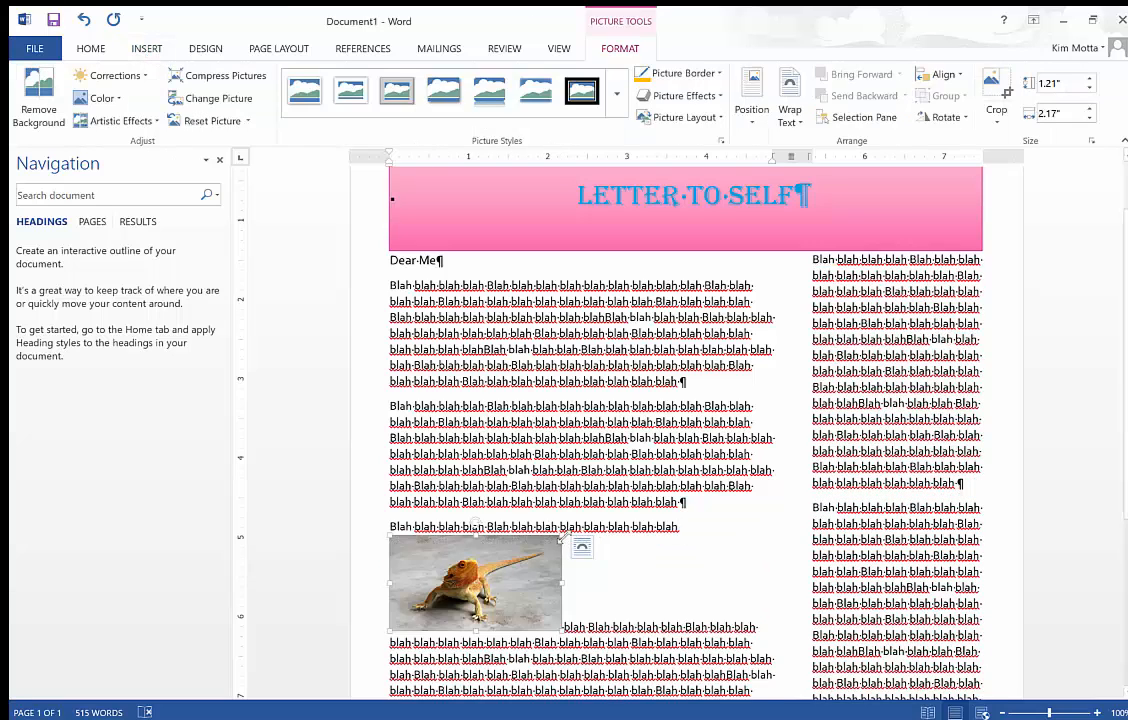
drag(560, 530, 772, 440)
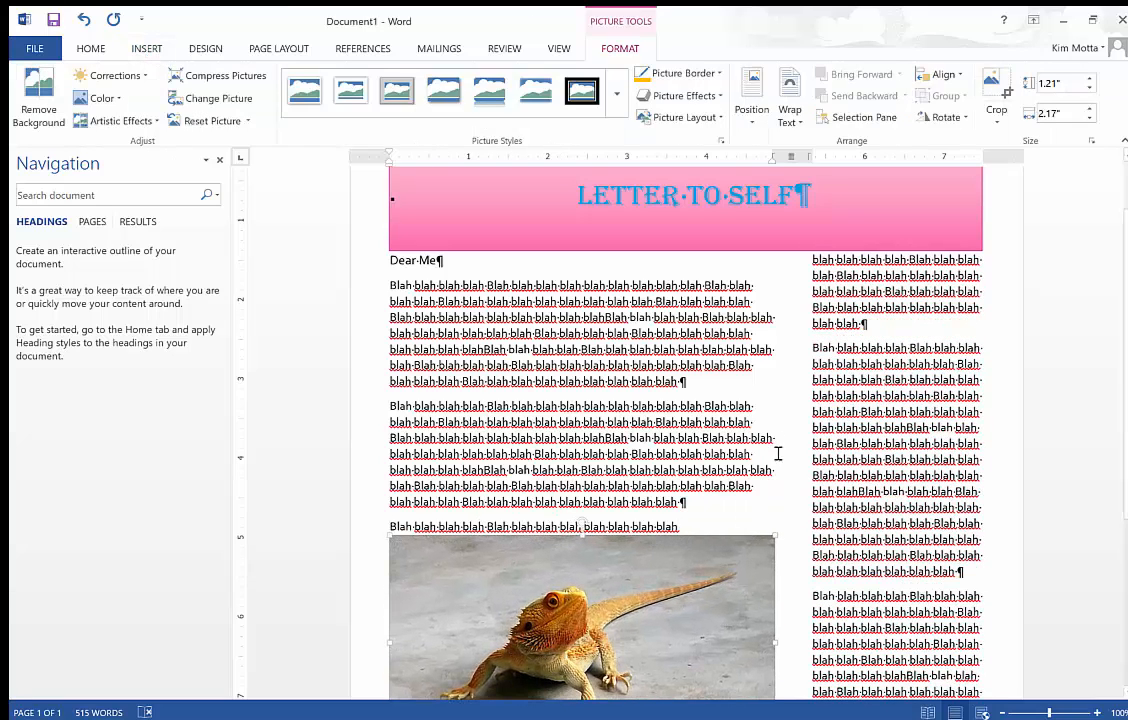
Step: Give the lizard picture Square text wrapping and move it up so that it straddles both columns
click(796, 547)
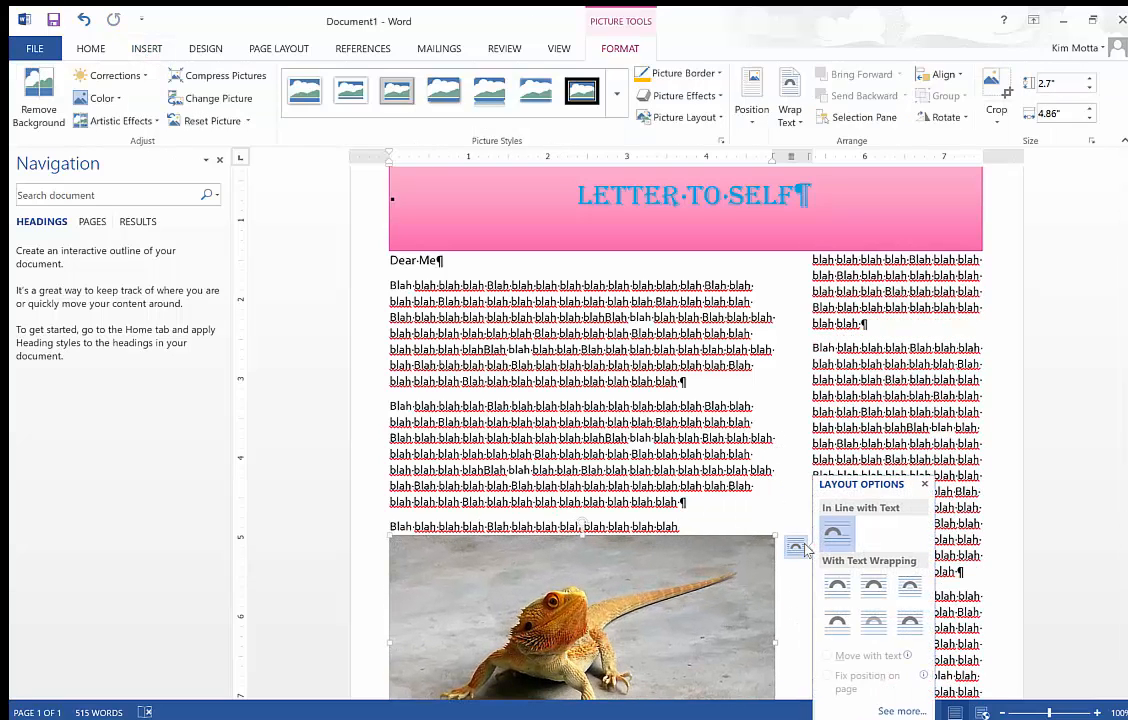
click(838, 586)
drag(677, 540, 812, 410)
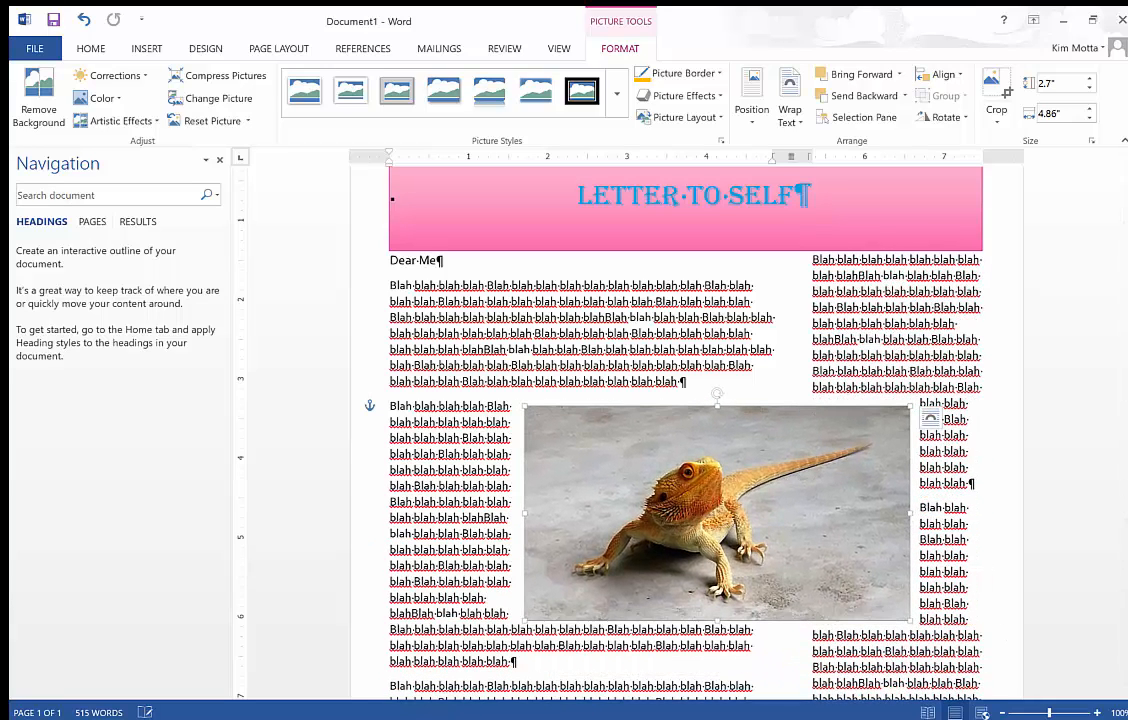
Step: Remove the background of the lizard picture and set its text wrapping to Tight
click(38, 97)
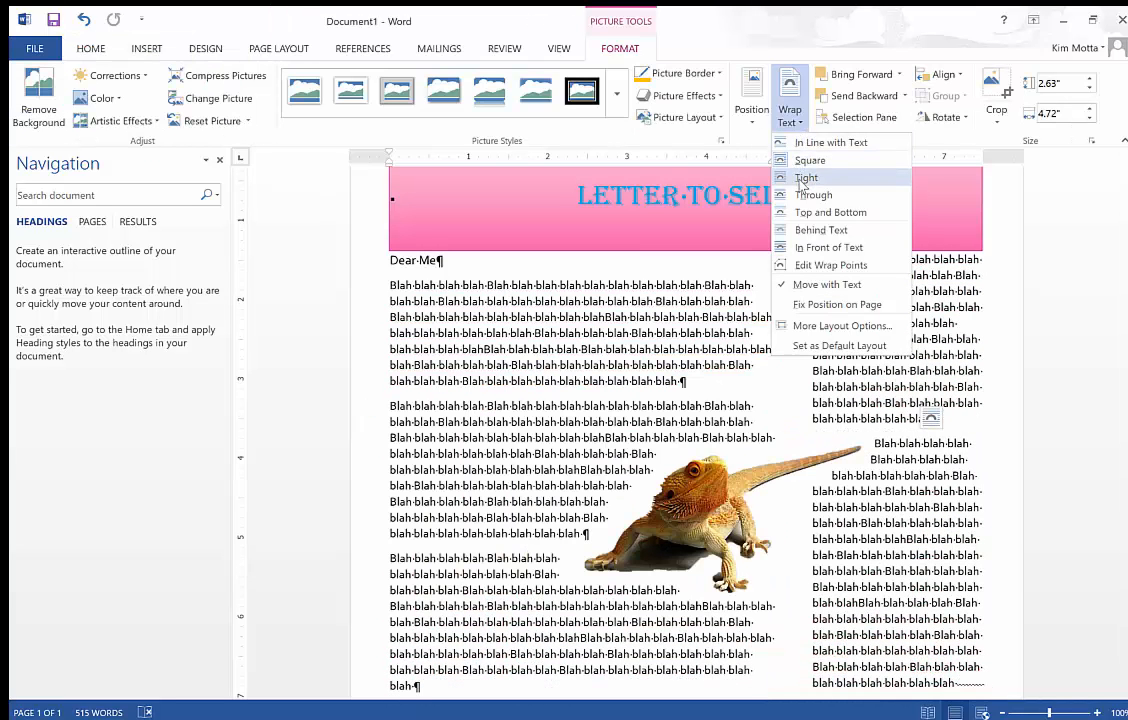
click(810, 160)
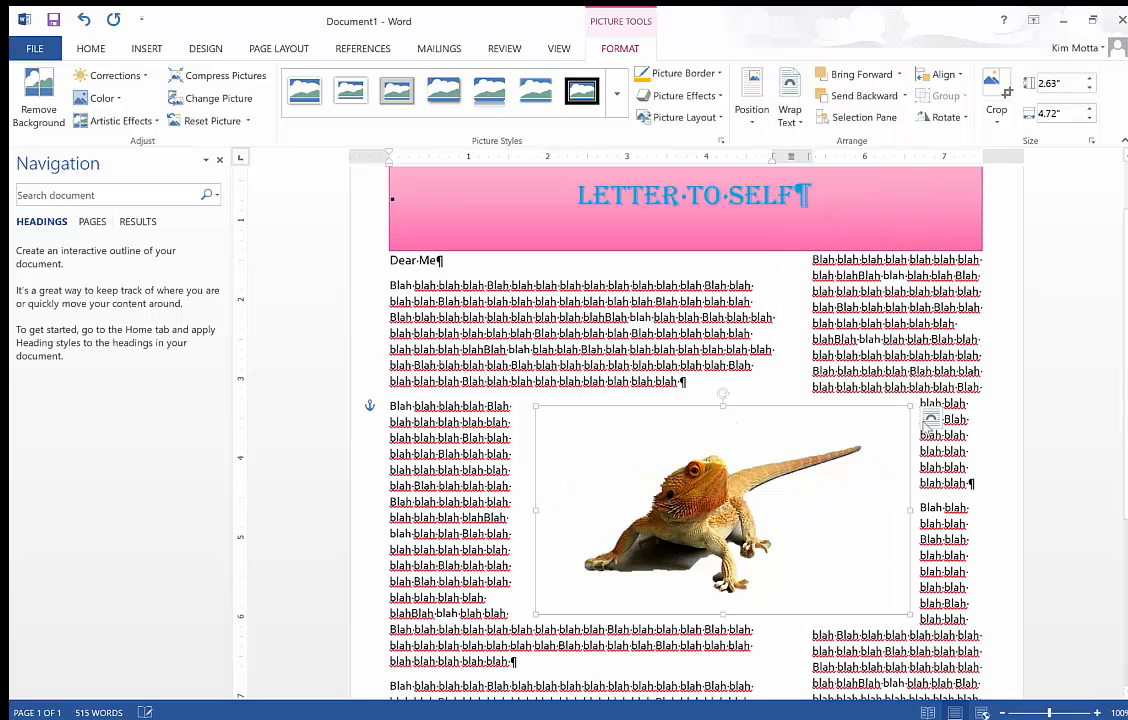
click(790, 100)
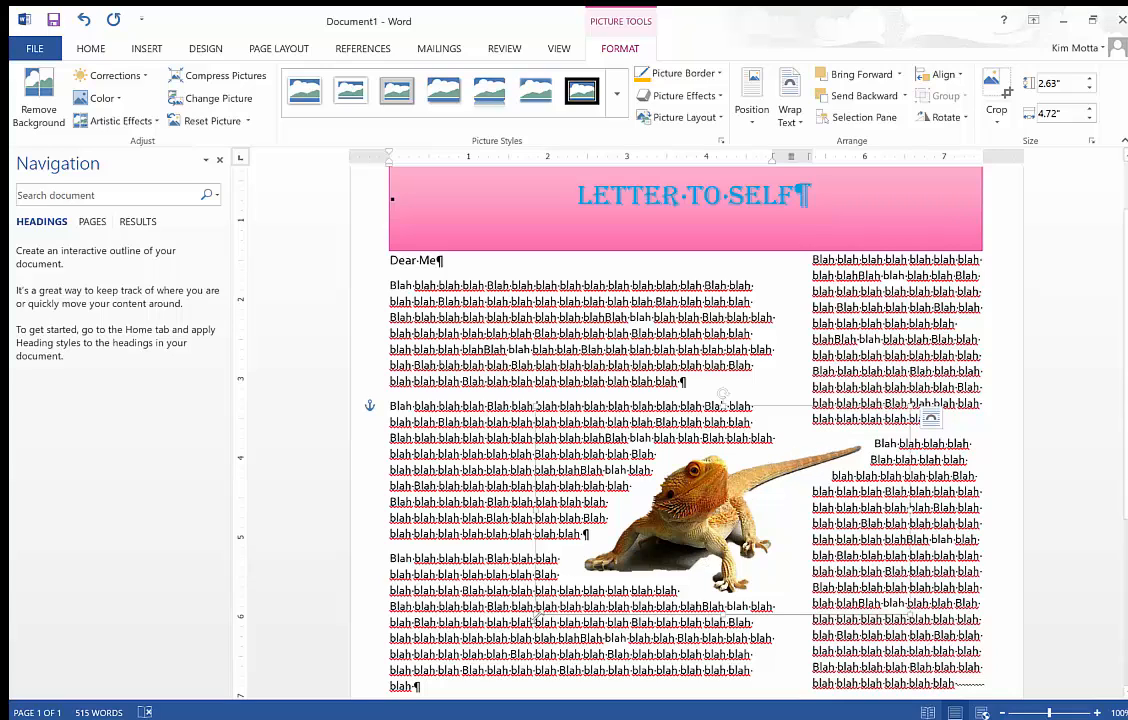
Step: Enlarge the lizard picture to about 6.87" wide and 3.82" high
drag(537, 616, 499, 693)
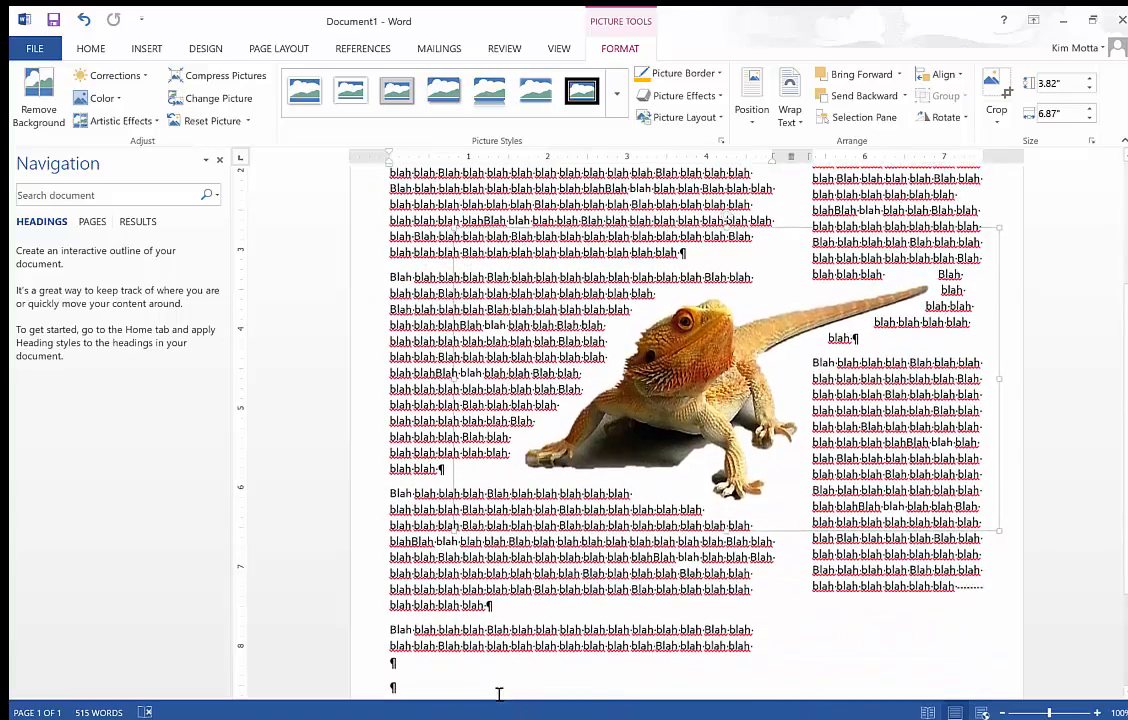
scroll(410, 622, up, 4)
scroll(841, 672, down, 7)
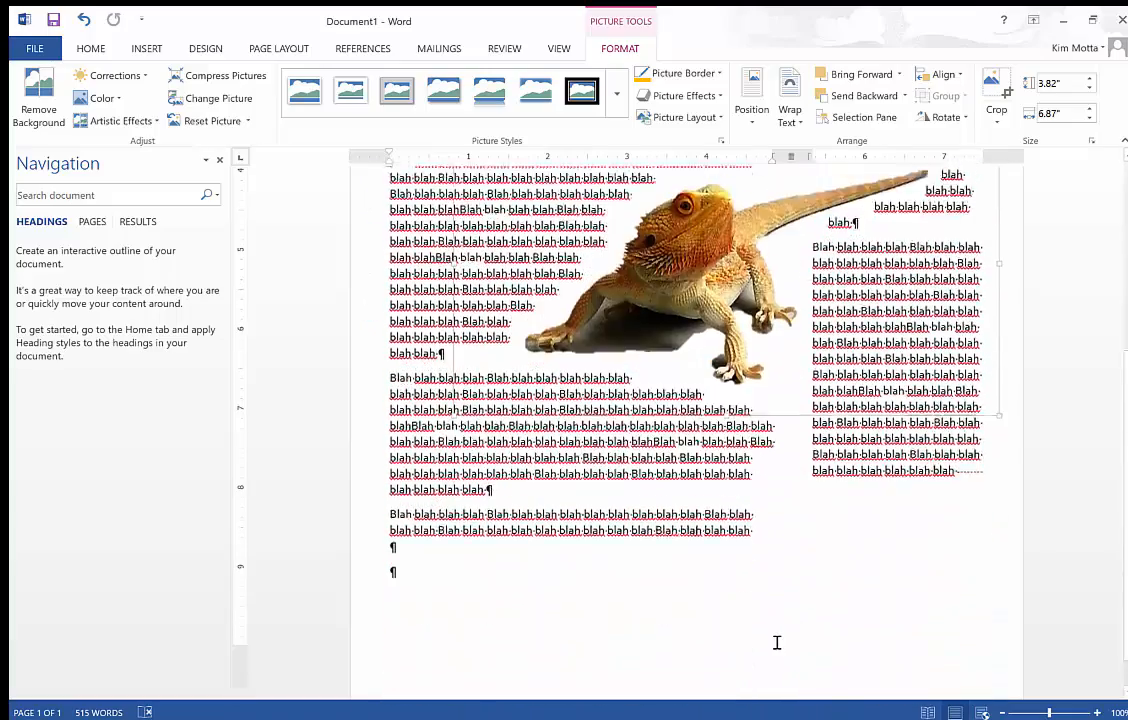
Step: Write the centered heading "Career Article" in the Heading 1 style on the empty last line below the columns
scroll(777, 642, down, 2)
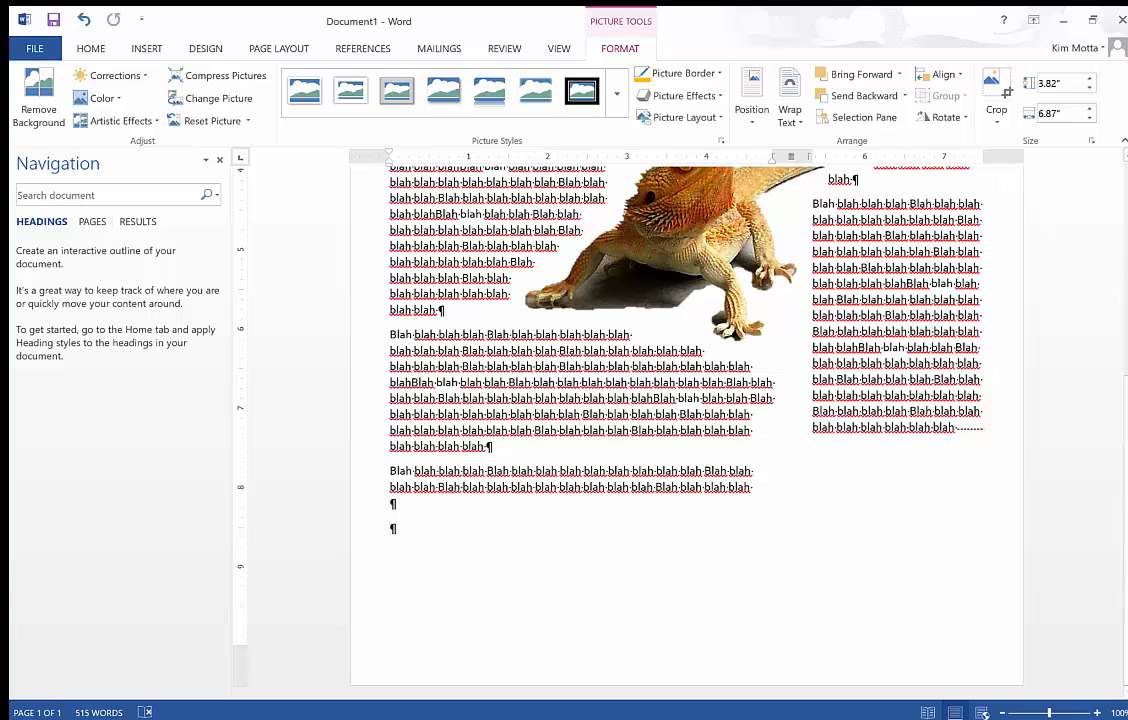
click(507, 525)
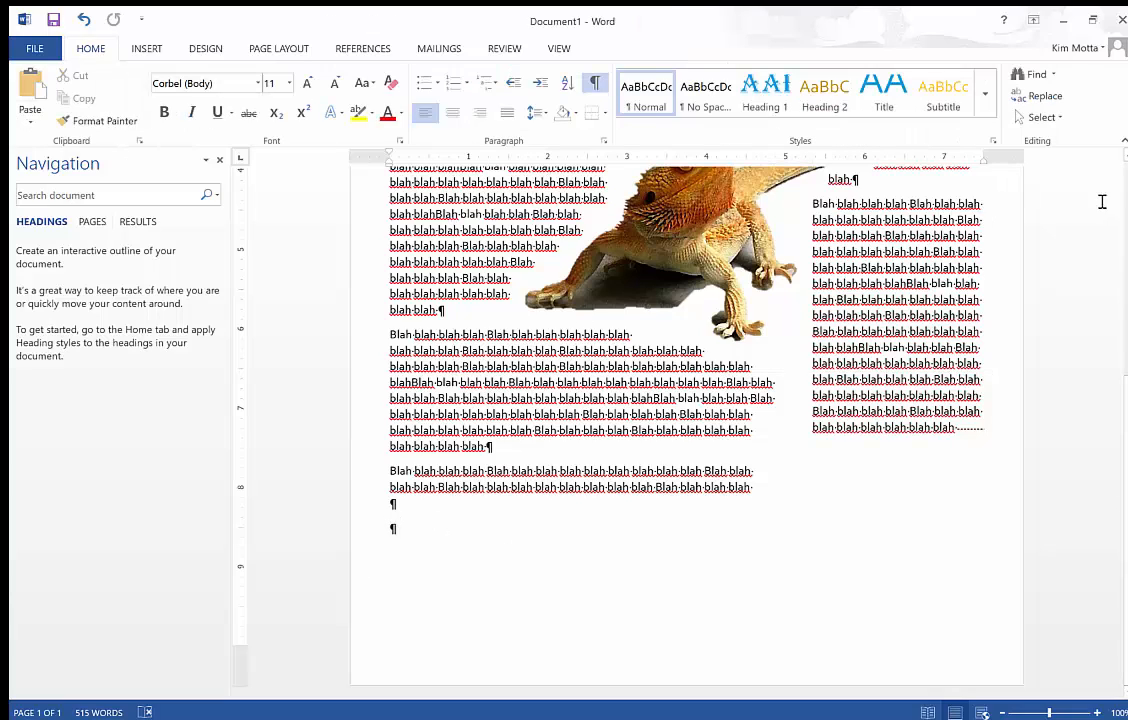
click(765, 93)
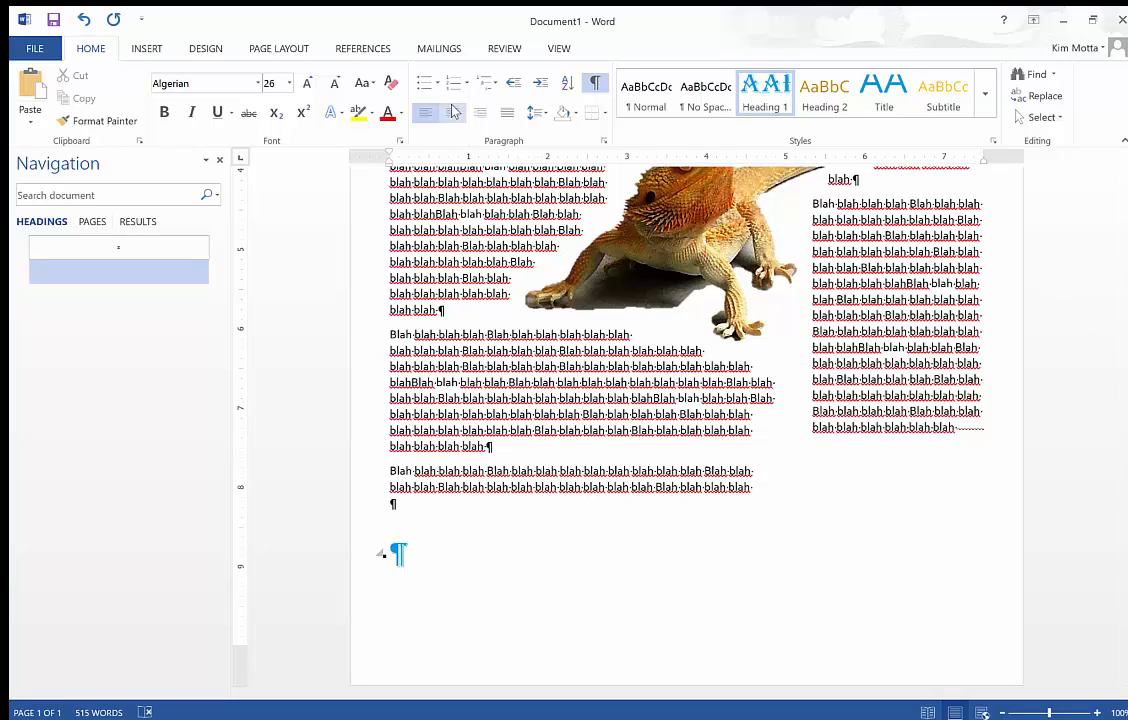
key(ctrl+e)
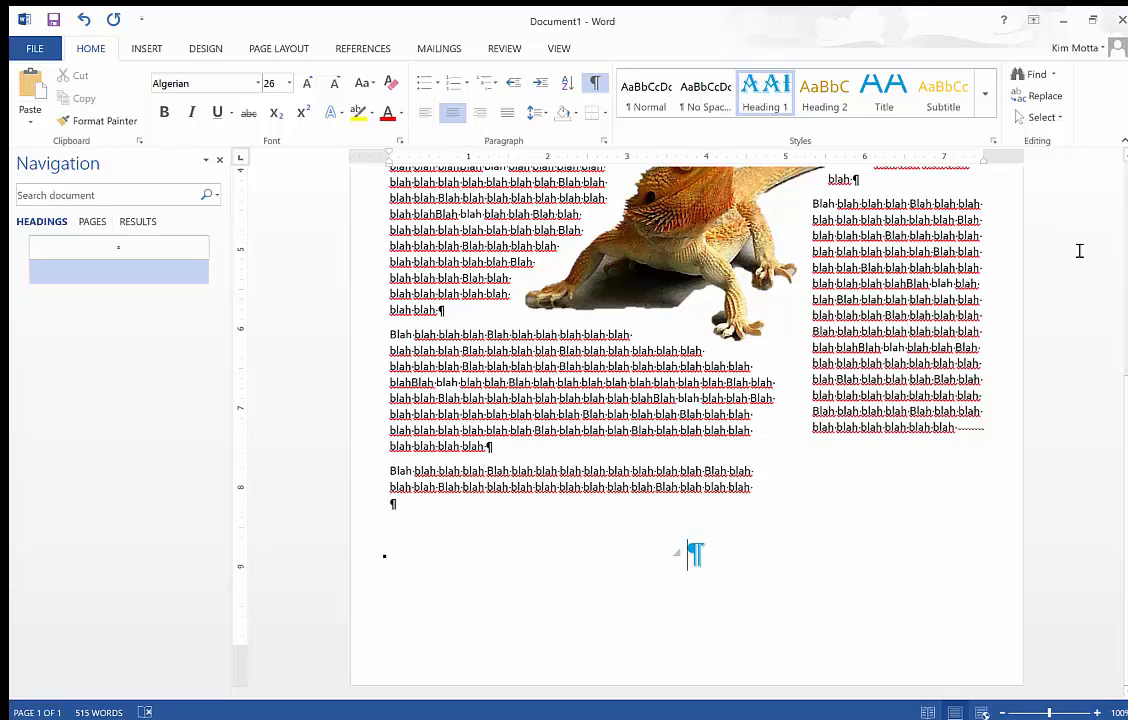
text(Career Article)
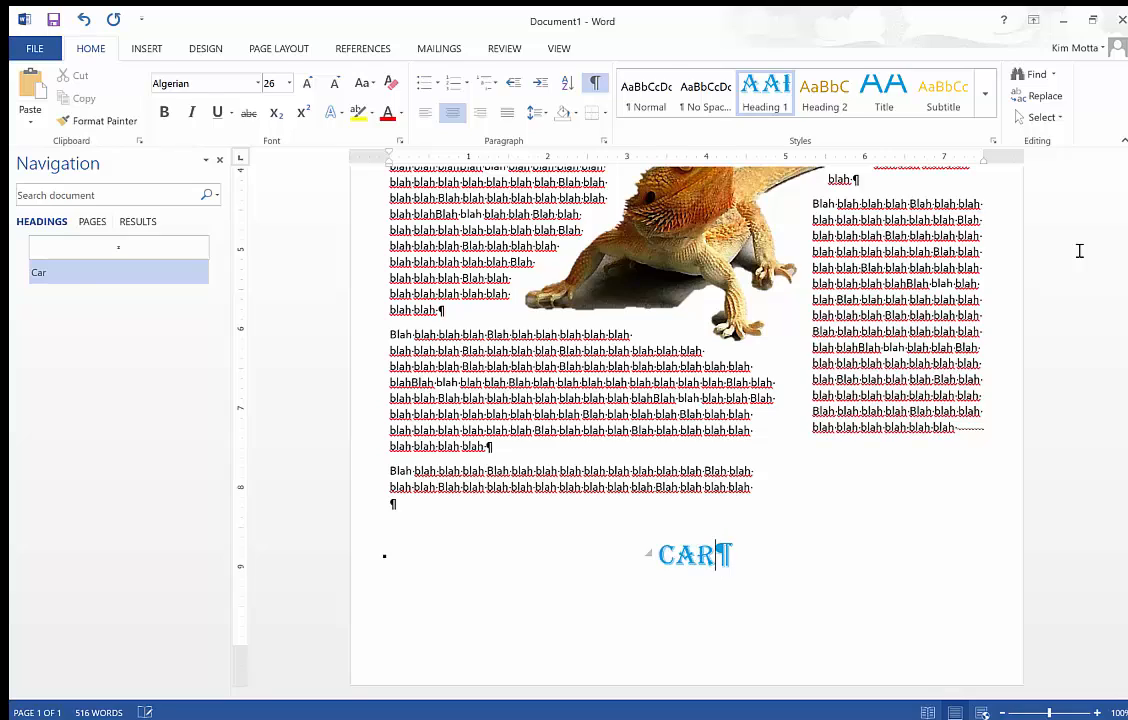
Step: Start a new line below the "Career Article" heading and paste the "blah" filler paragraphs there
key(Return)
key(ctrl+v)
scroll(1070, 393, up, 3)
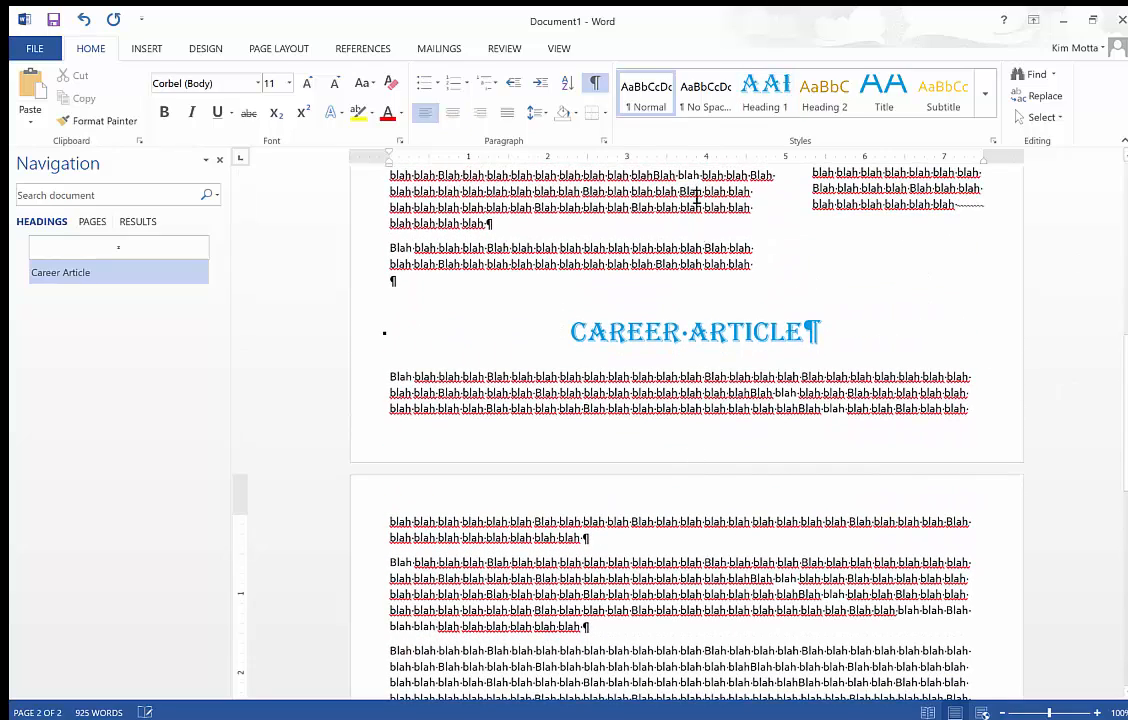
Step: Add a Dropped drop cap to the first paragraph below the "Career Article" heading
click(441, 405)
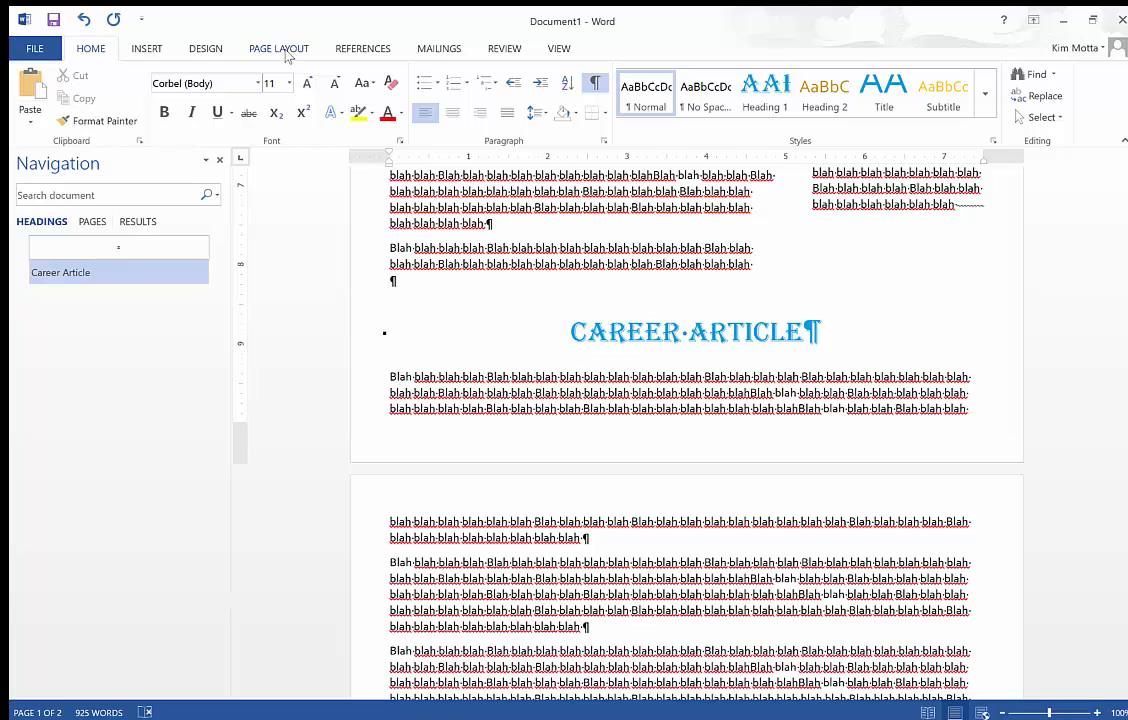
click(203, 50)
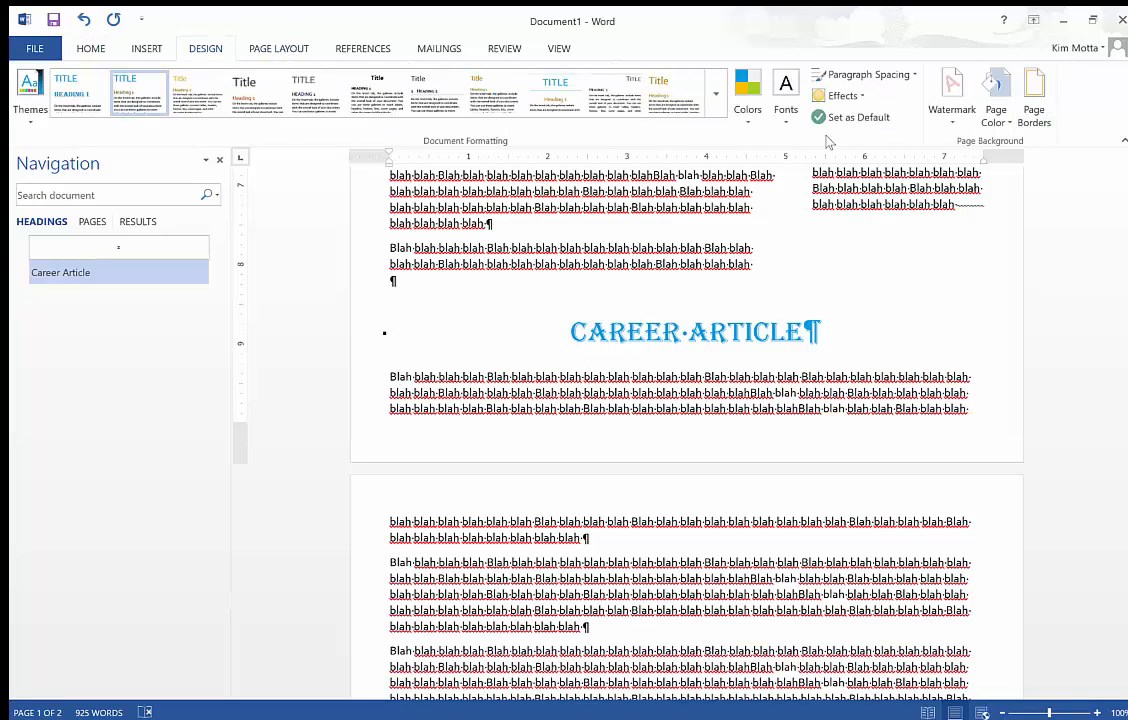
click(150, 49)
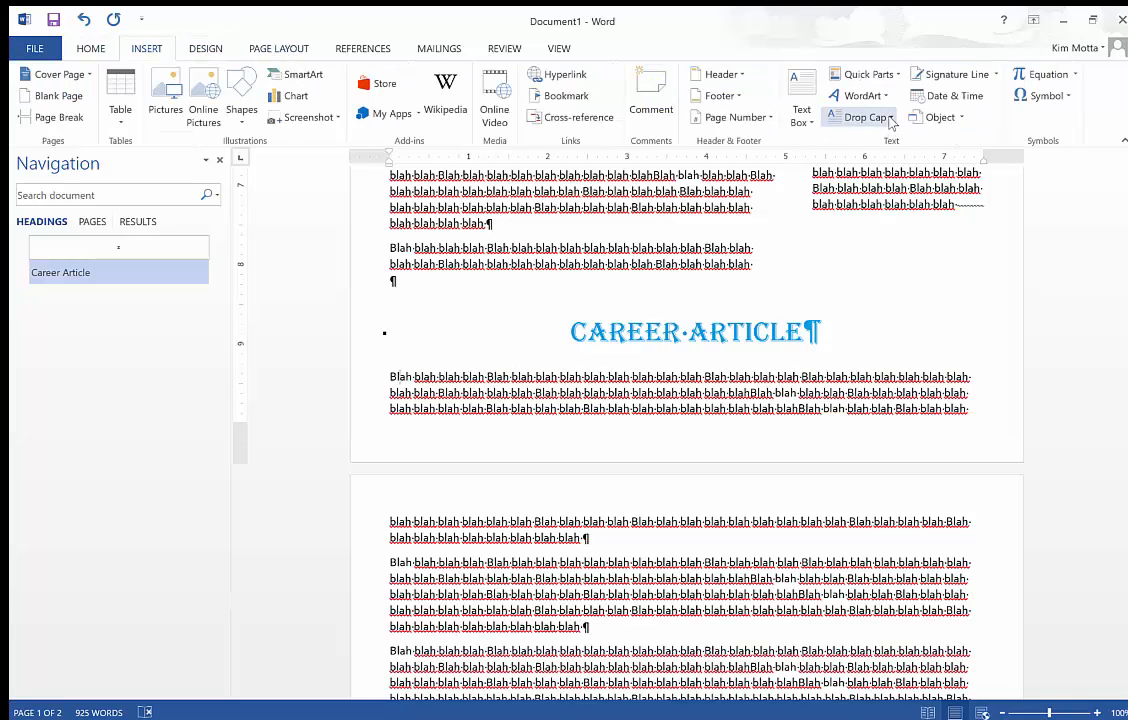
click(864, 116)
click(876, 176)
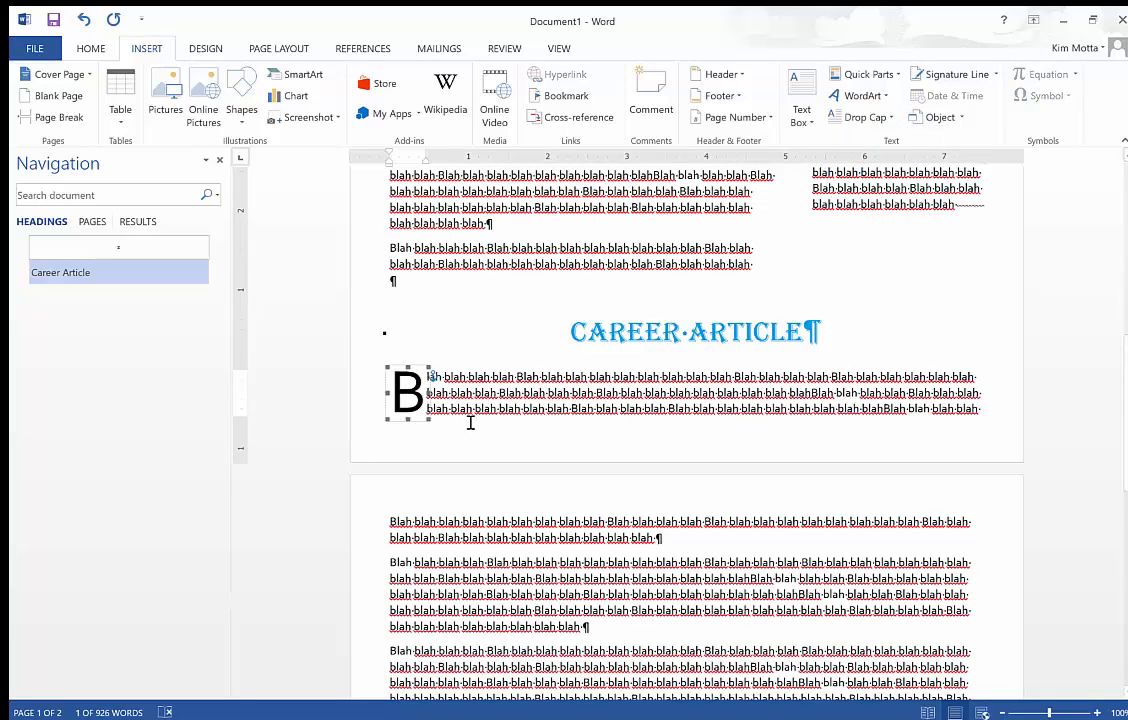
Step: Set the drop cap's font to Old English Text MT and try to enlarge its frame downward
click(91, 48)
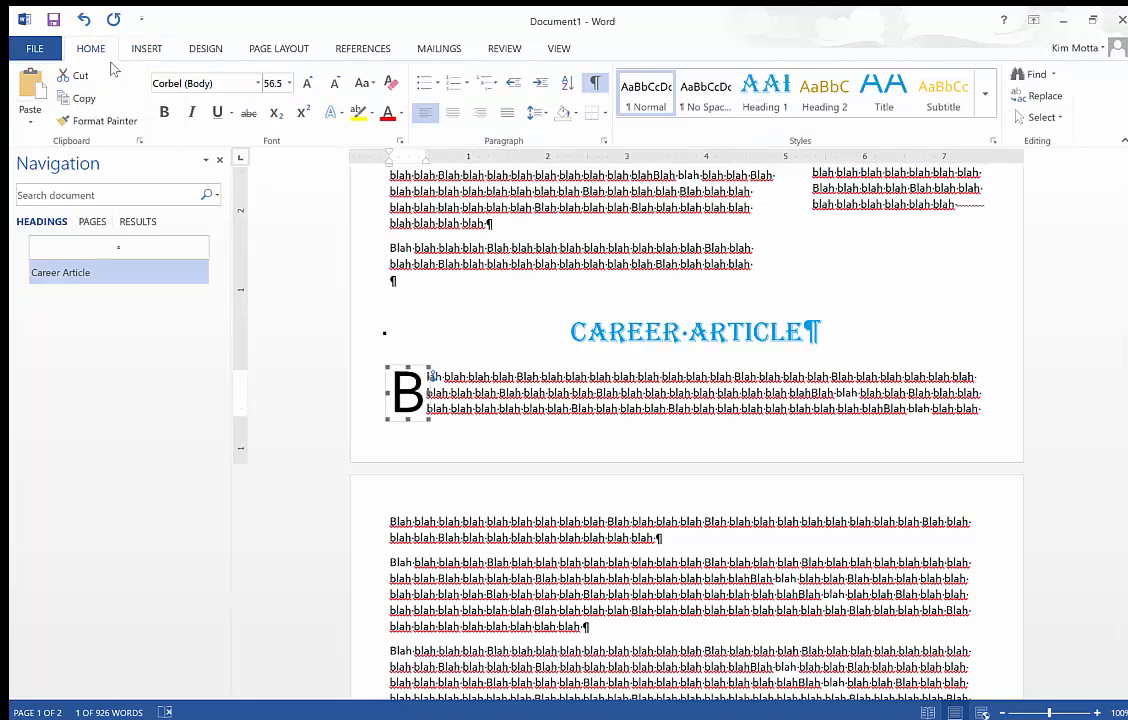
click(257, 84)
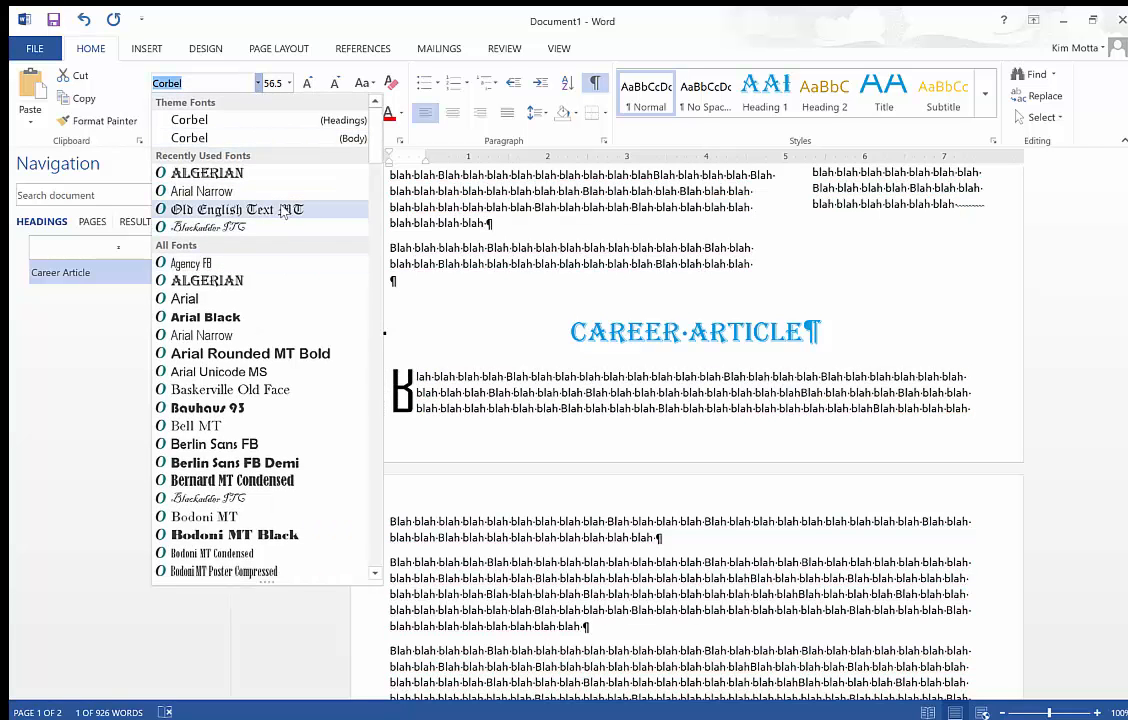
click(283, 210)
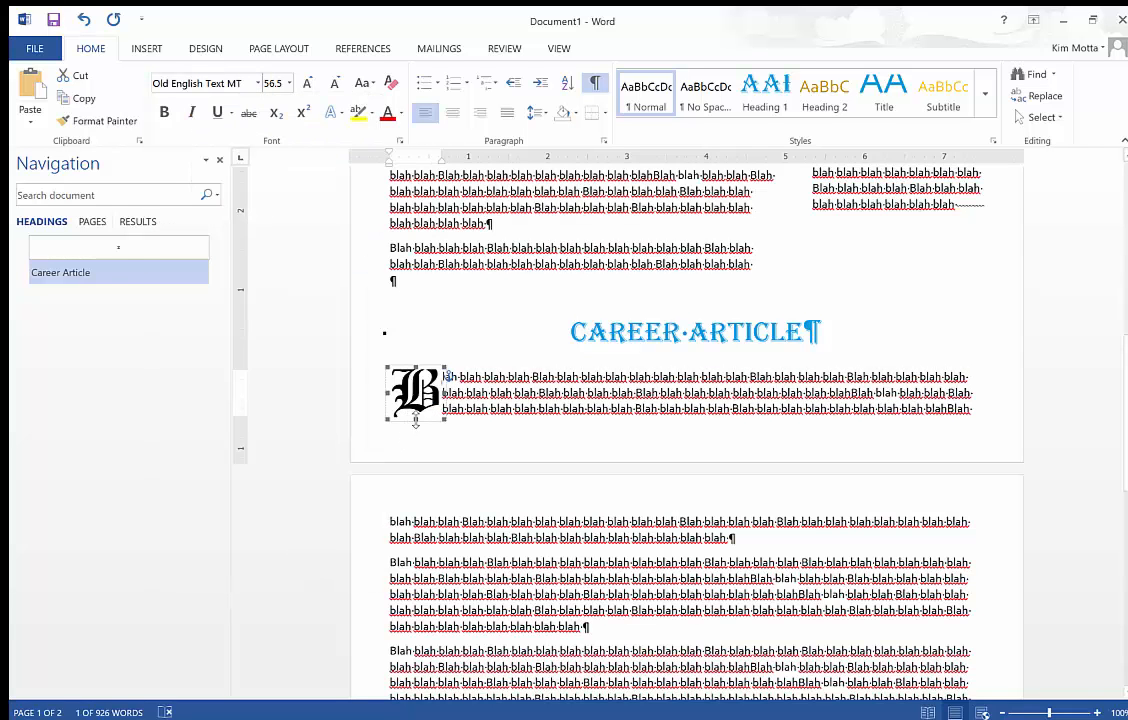
drag(416, 420, 418, 435)
mouse_move(452, 325)
mouse_down()
mouse_move(429, 430)
mouse_move(405, 415)
mouse_move(440, 413)
mouse_move(443, 423)
mouse_up()
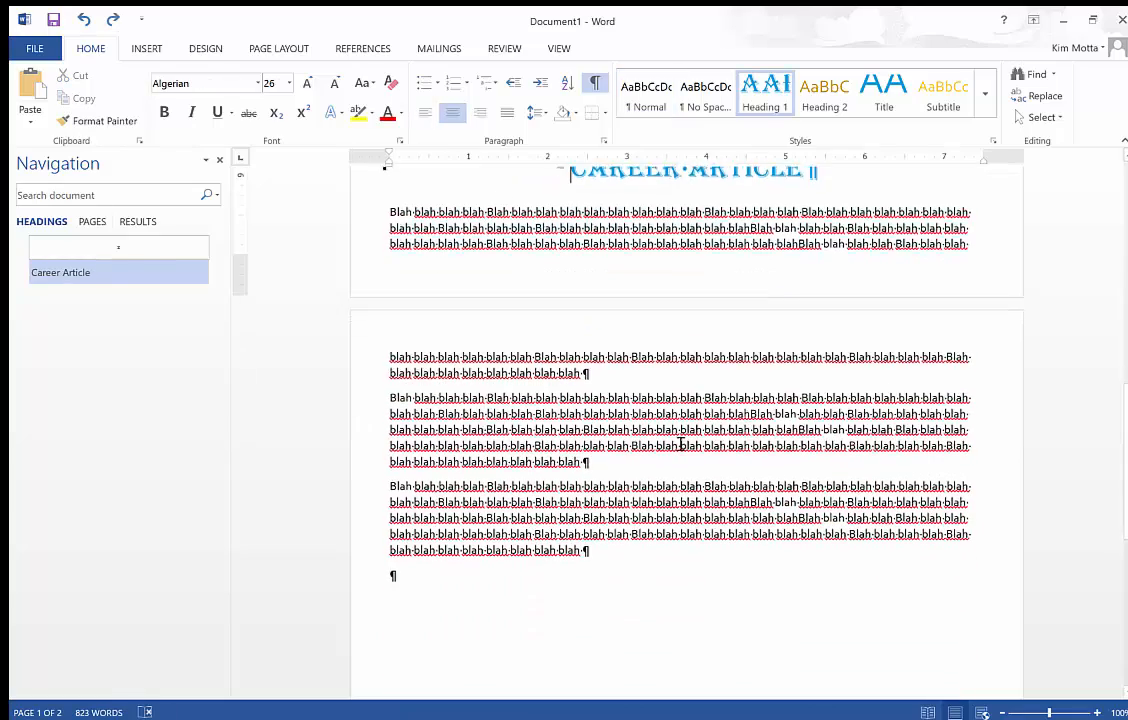
Step: Select the three filler paragraphs below the "Career Article" heading and choose a blue Box border for them in Borders and Shading
scroll(650, 500, up, 2)
drag(604, 632, 736, 272)
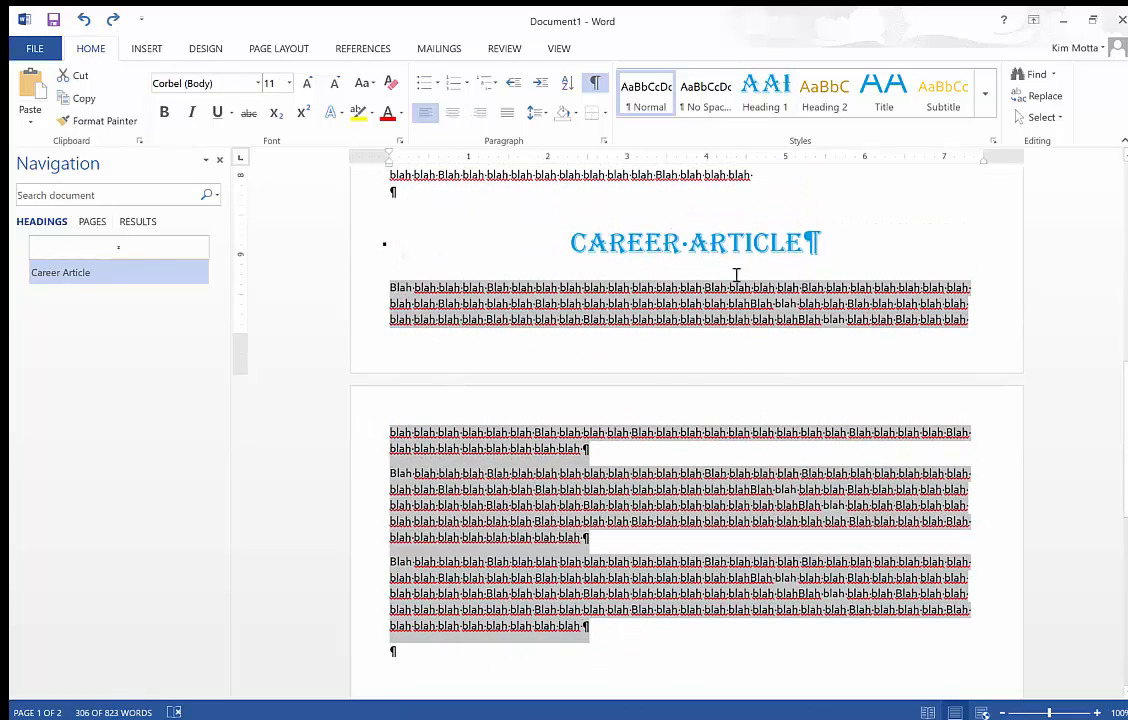
click(605, 113)
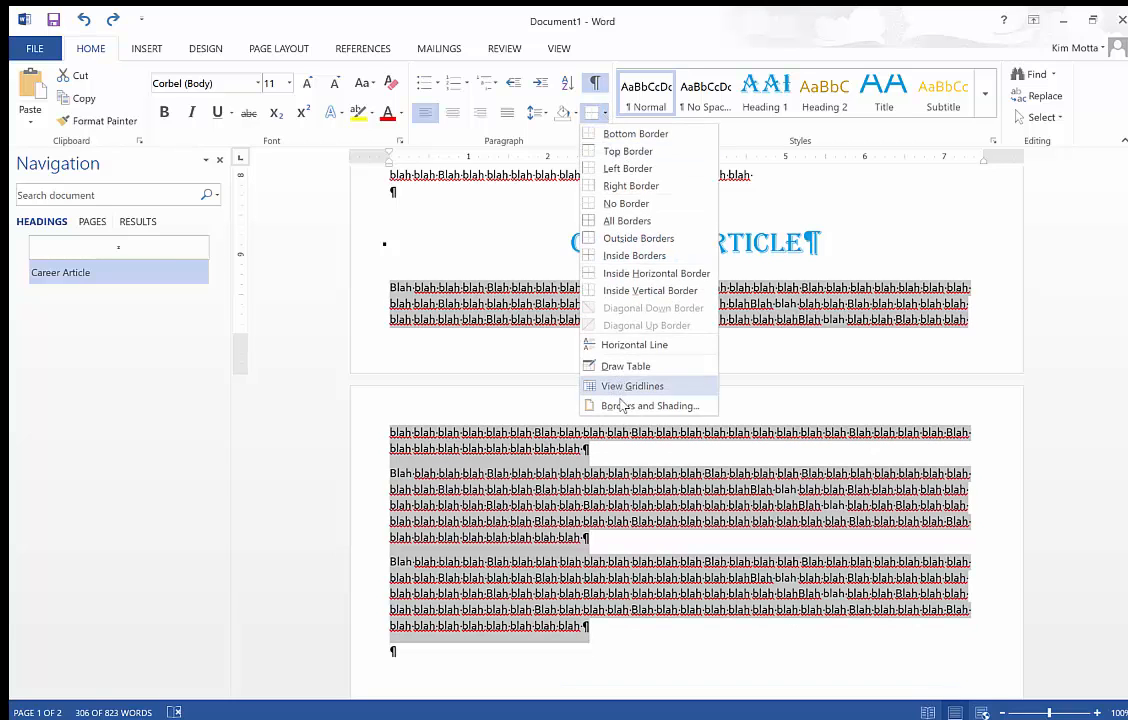
click(630, 405)
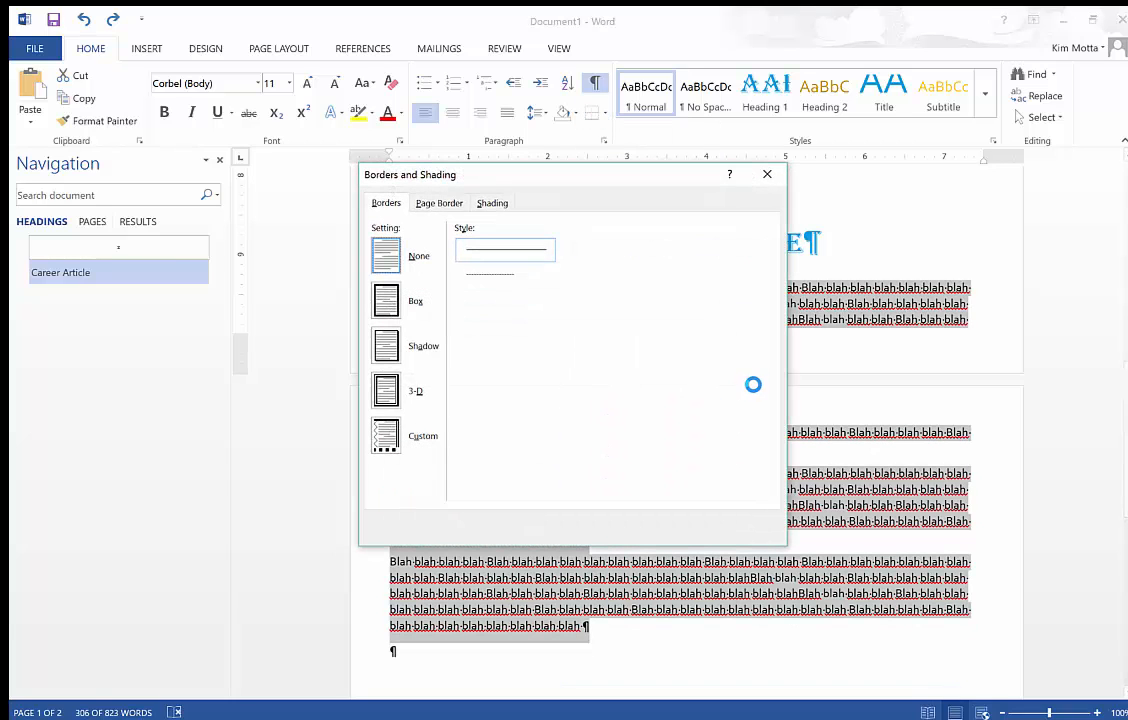
click(399, 304)
click(562, 400)
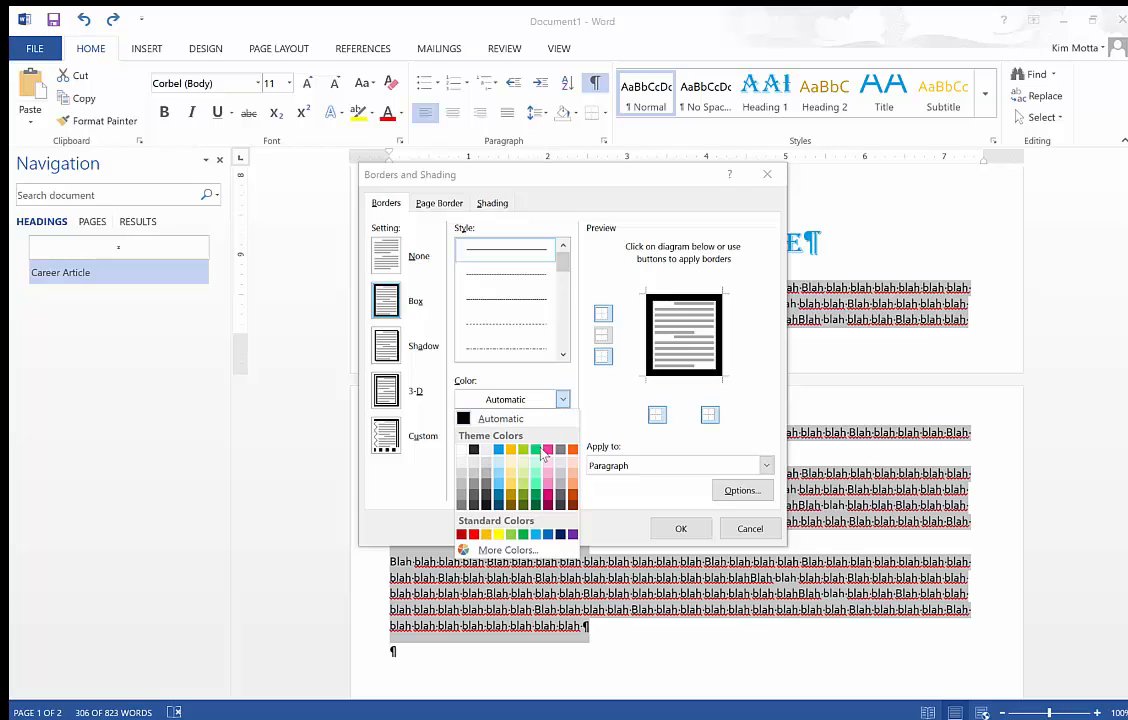
click(498, 450)
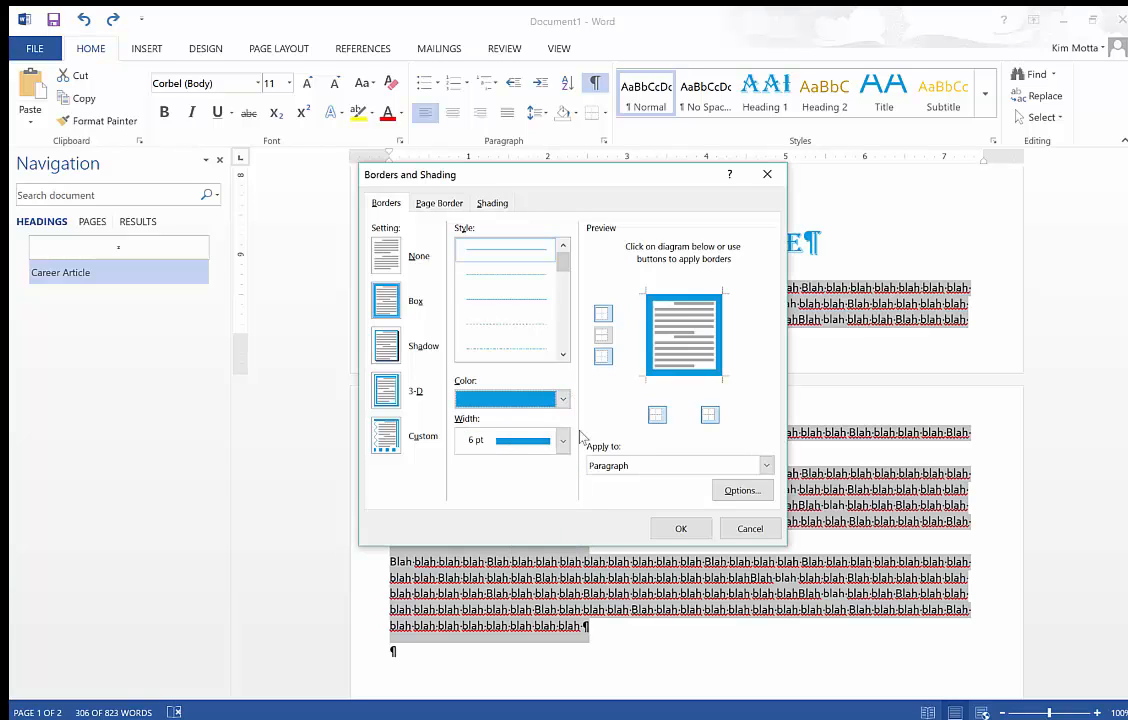
Step: Set the border width to 3 pt, keep it applied to Paragraph, and confirm the border
click(562, 440)
click(530, 614)
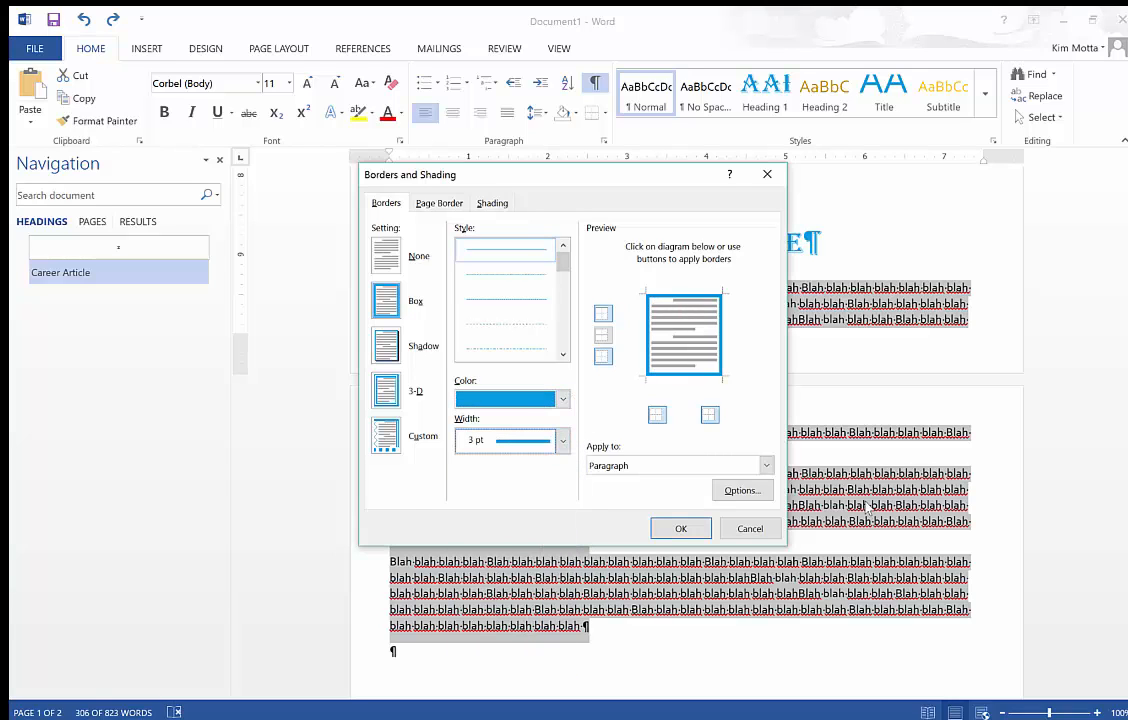
click(766, 465)
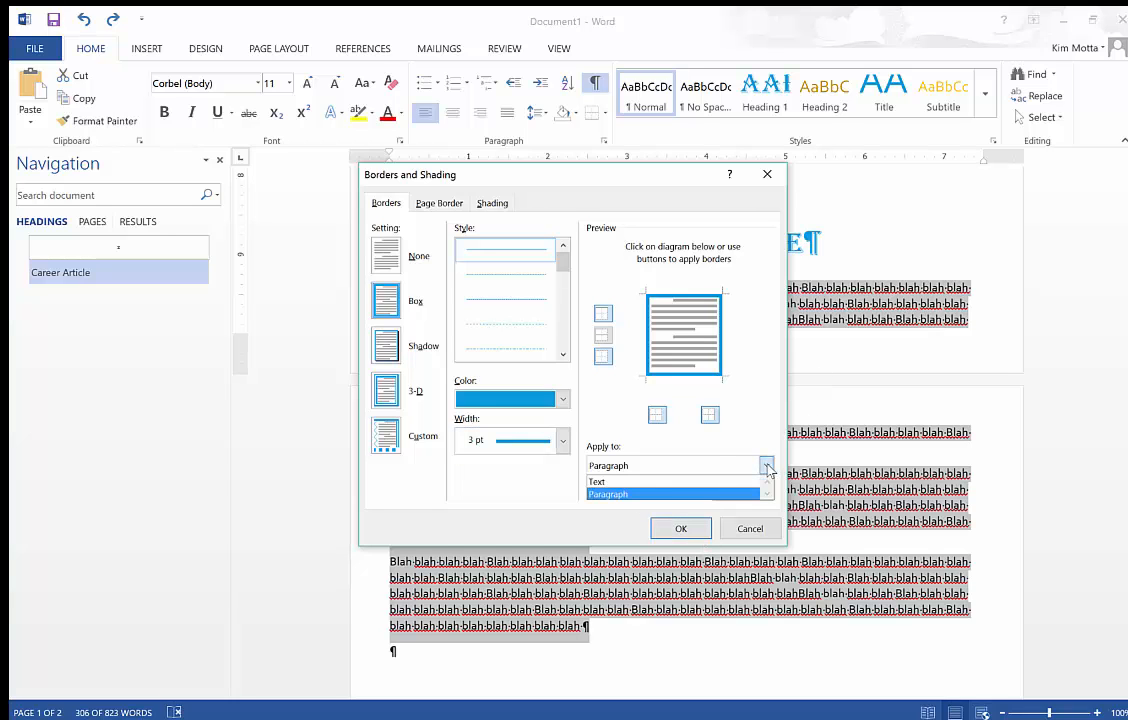
click(700, 494)
click(680, 528)
click(773, 372)
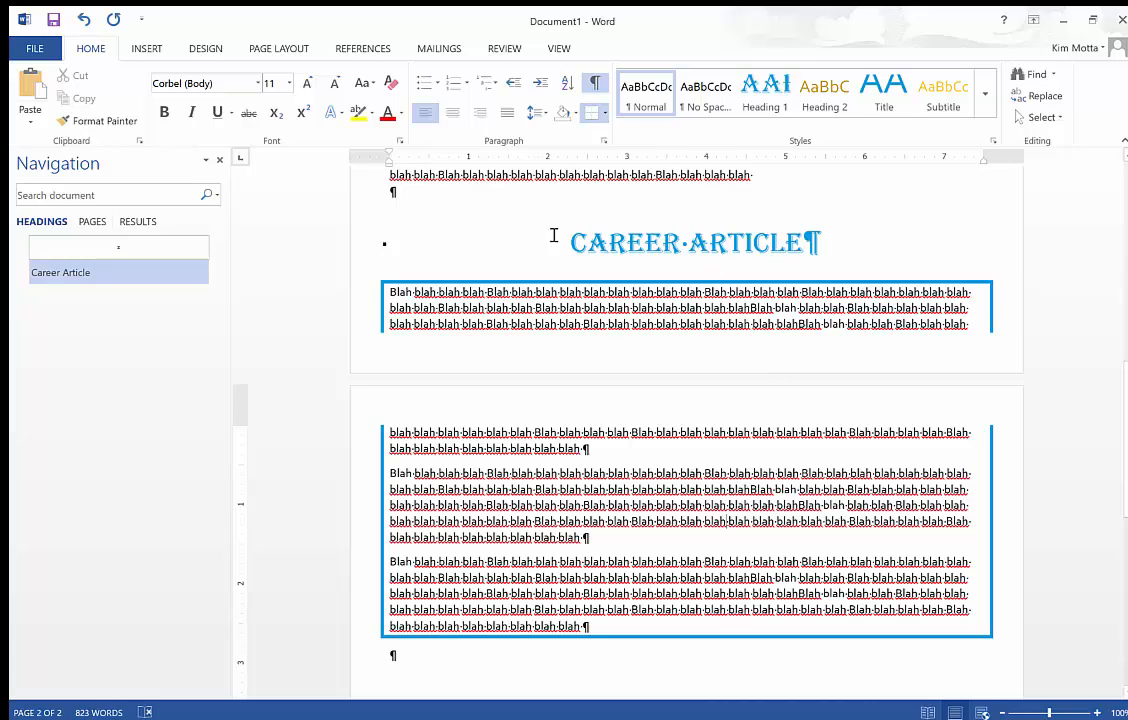
Step: Insert a page break on the empty line above the "Career Article" heading
click(390, 192)
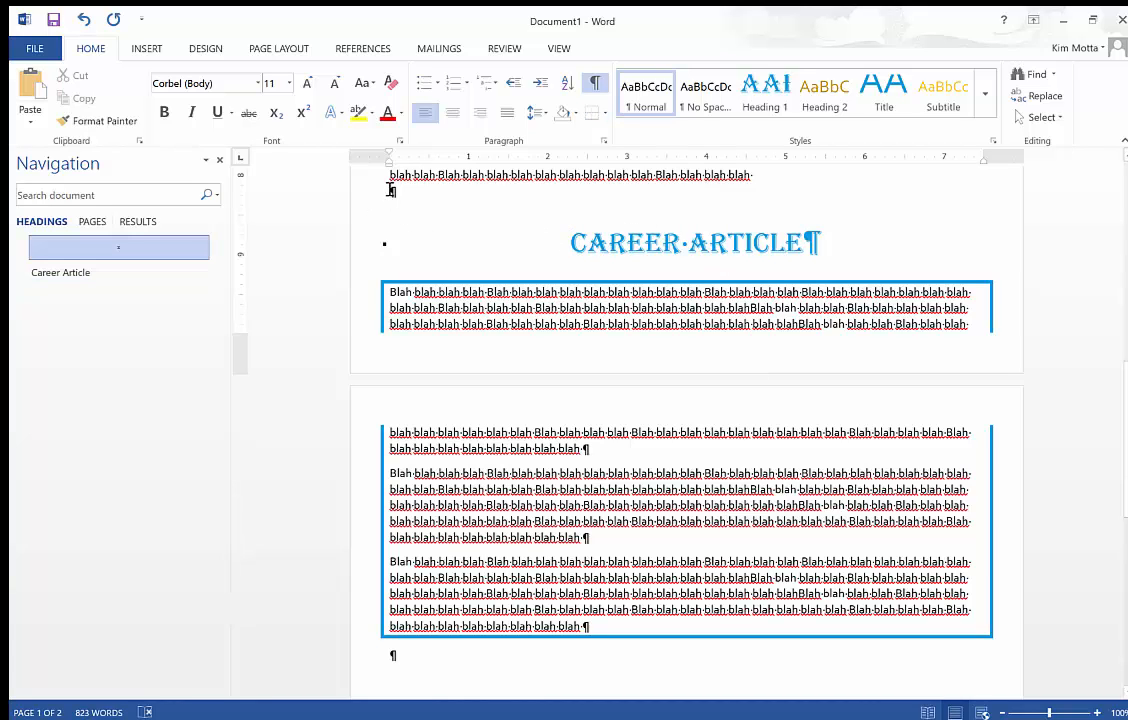
key(ctrl+Return)
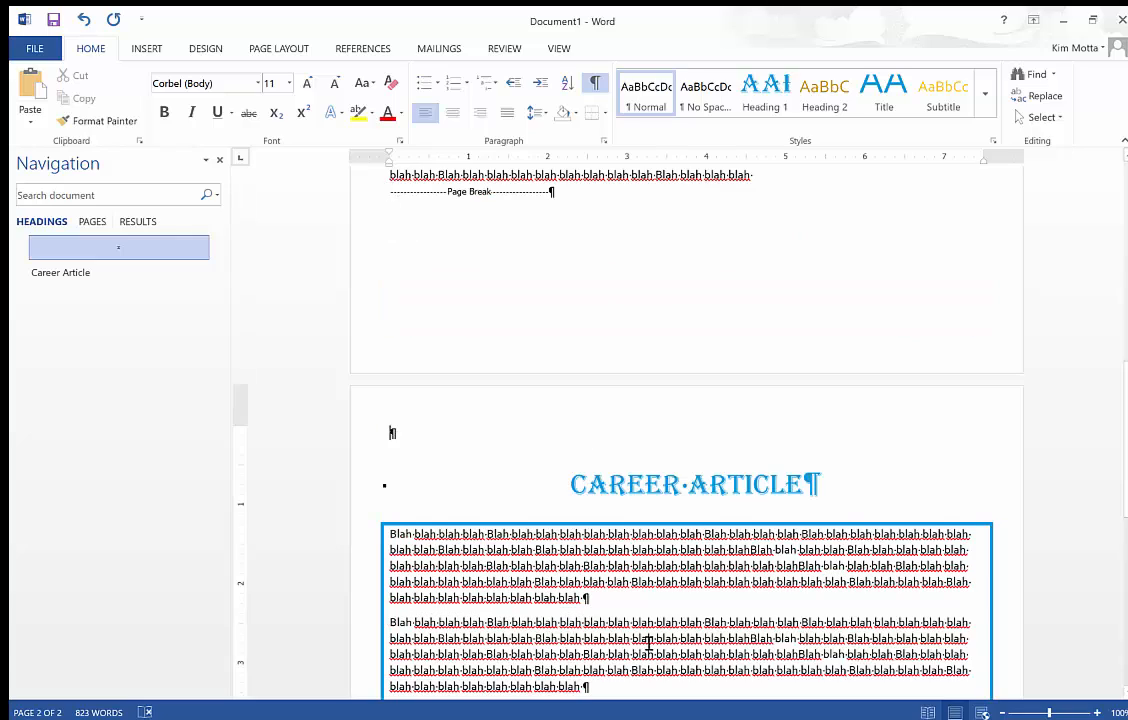
scroll(640, 620, down, 3)
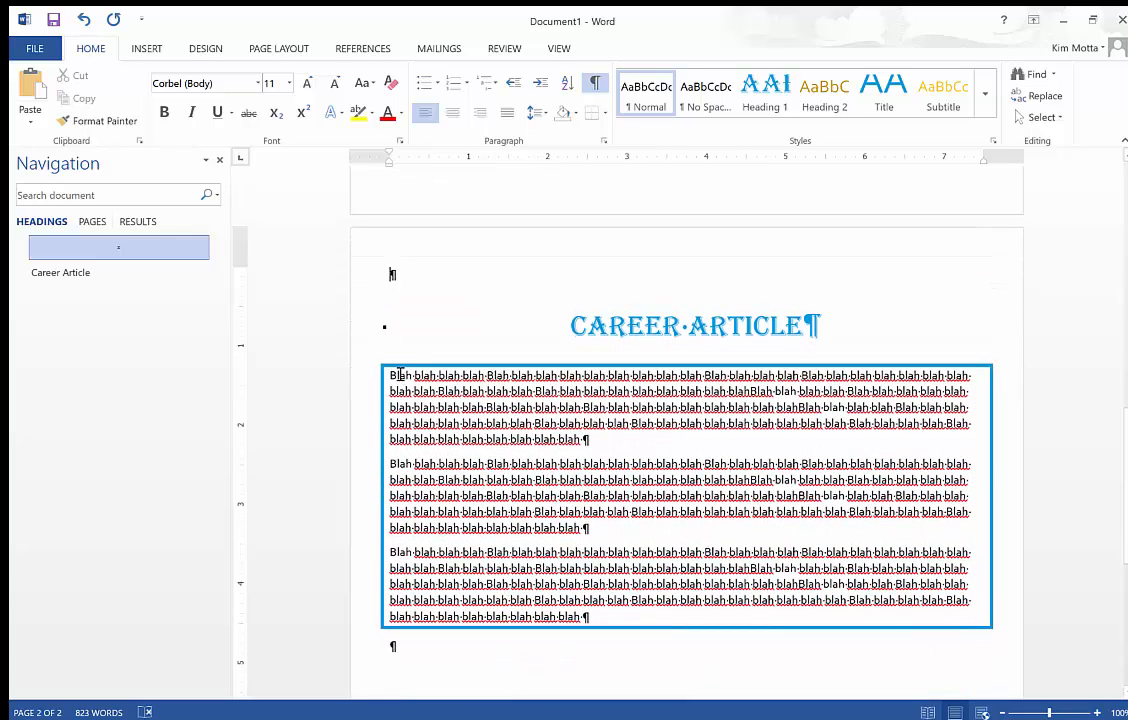
Step: Add a Dropped drop cap in Old English Text MT to the first bordered paragraph
click(399, 373)
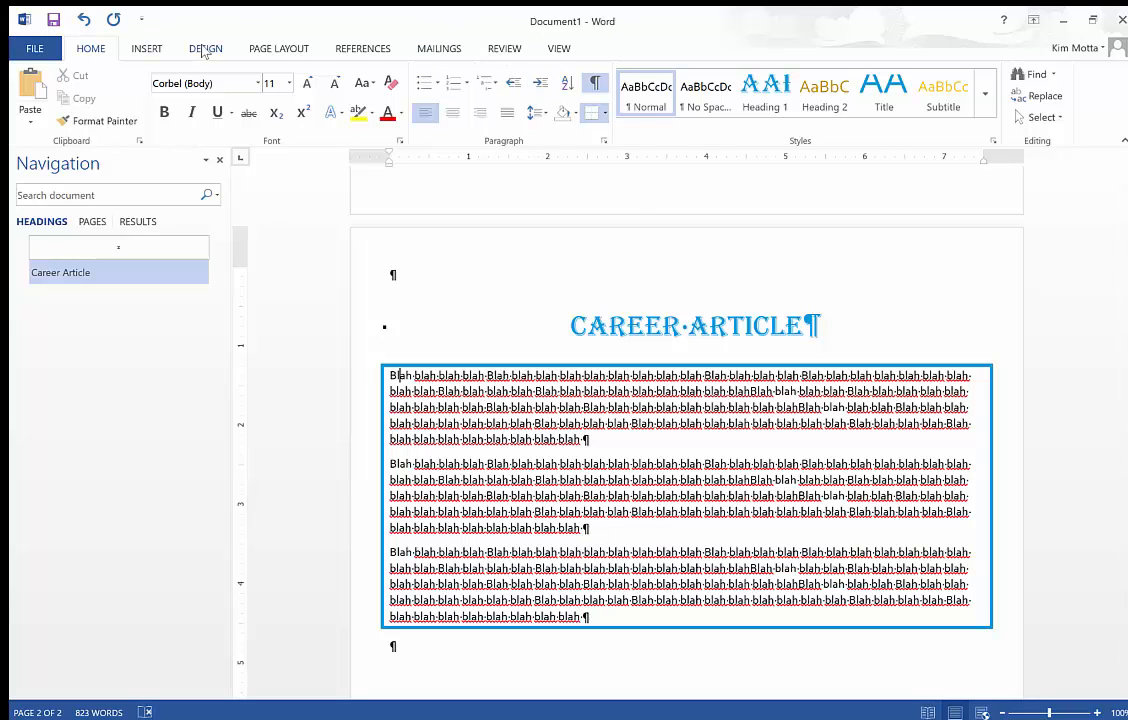
click(147, 48)
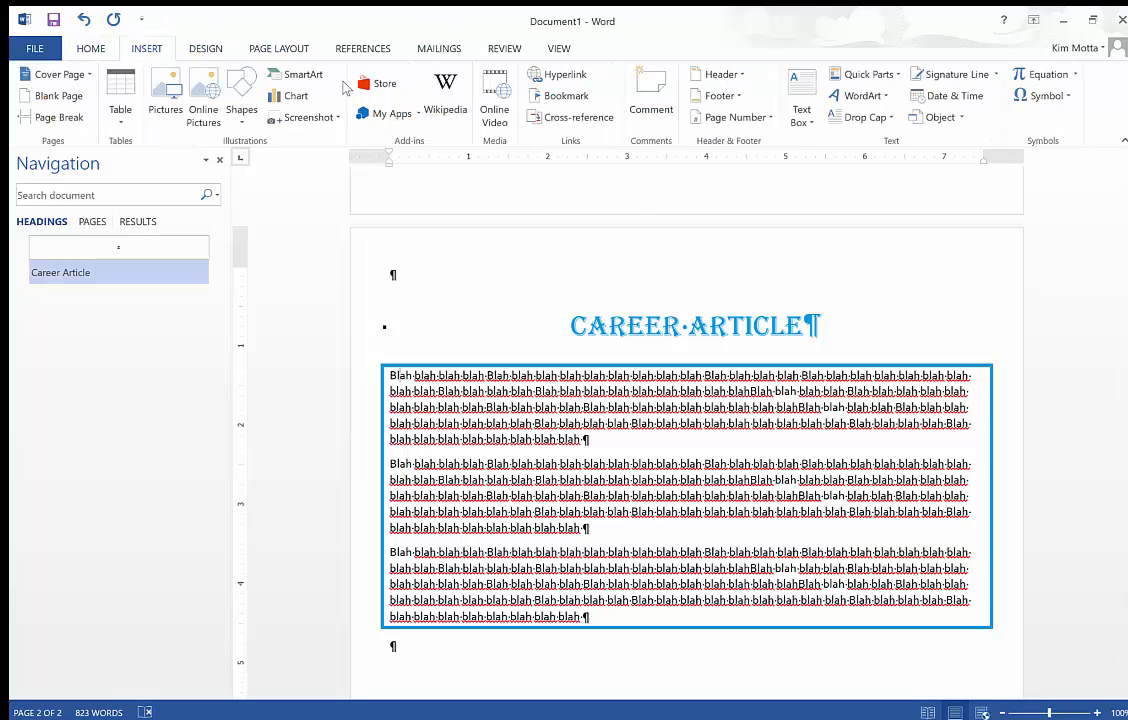
click(864, 117)
click(876, 174)
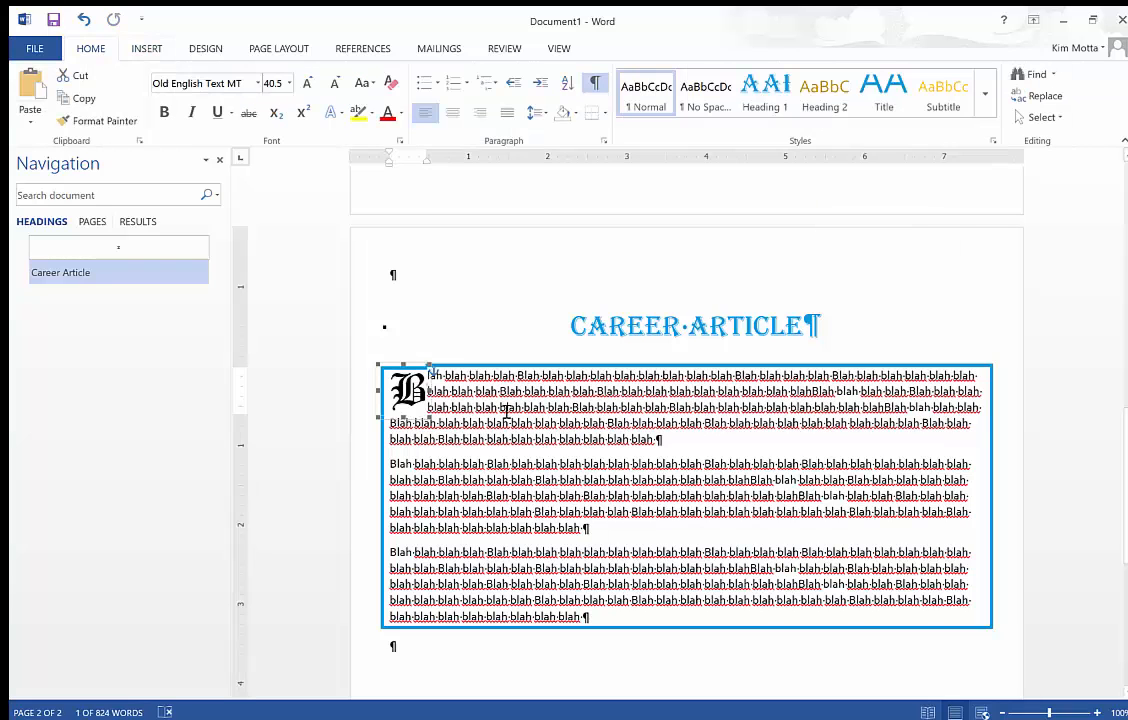
Step: Undo the last size change of the drop cap and reduce its font size by one step
click(84, 19)
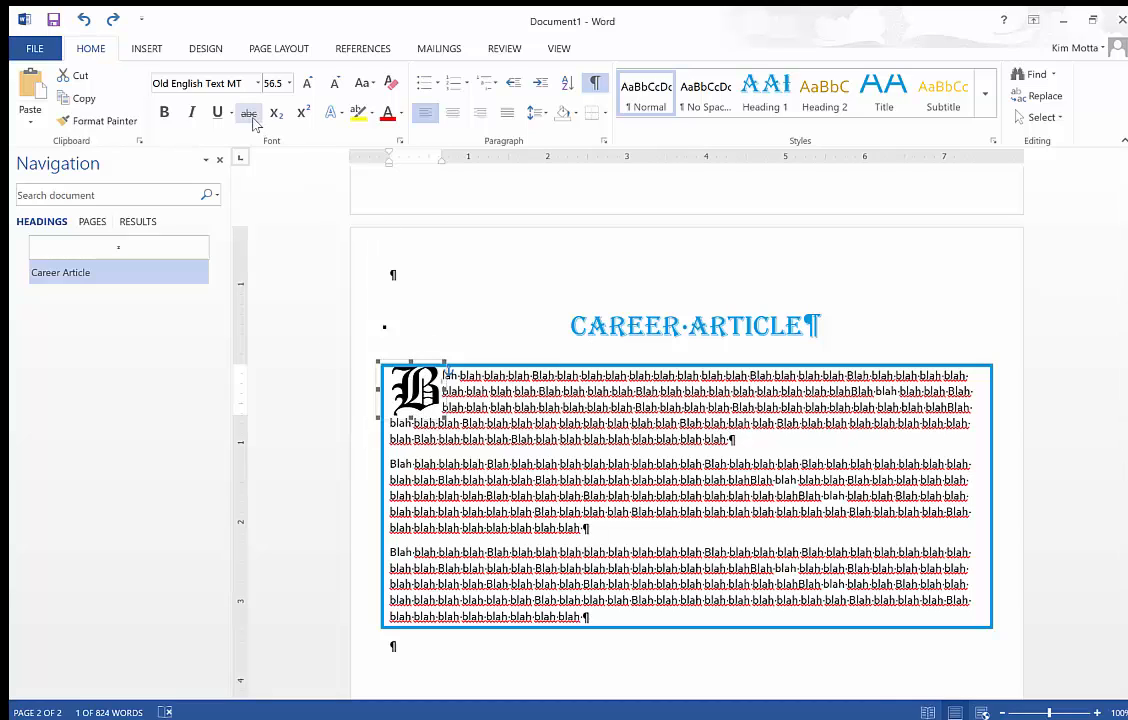
click(333, 85)
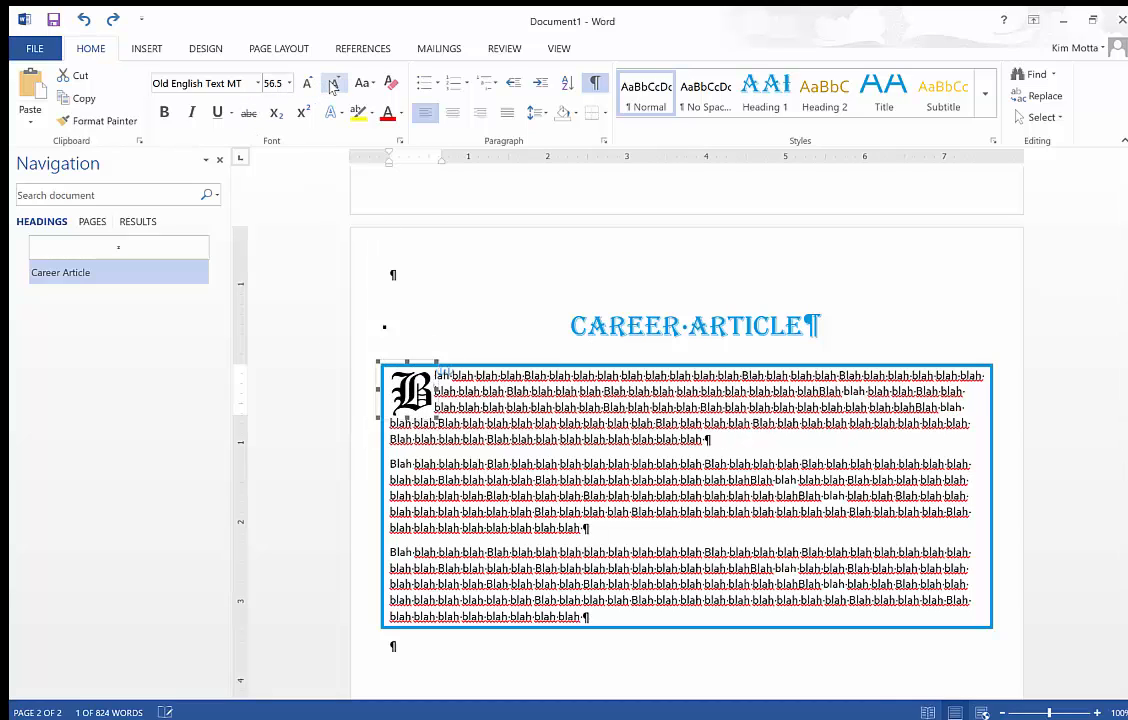
click(656, 493)
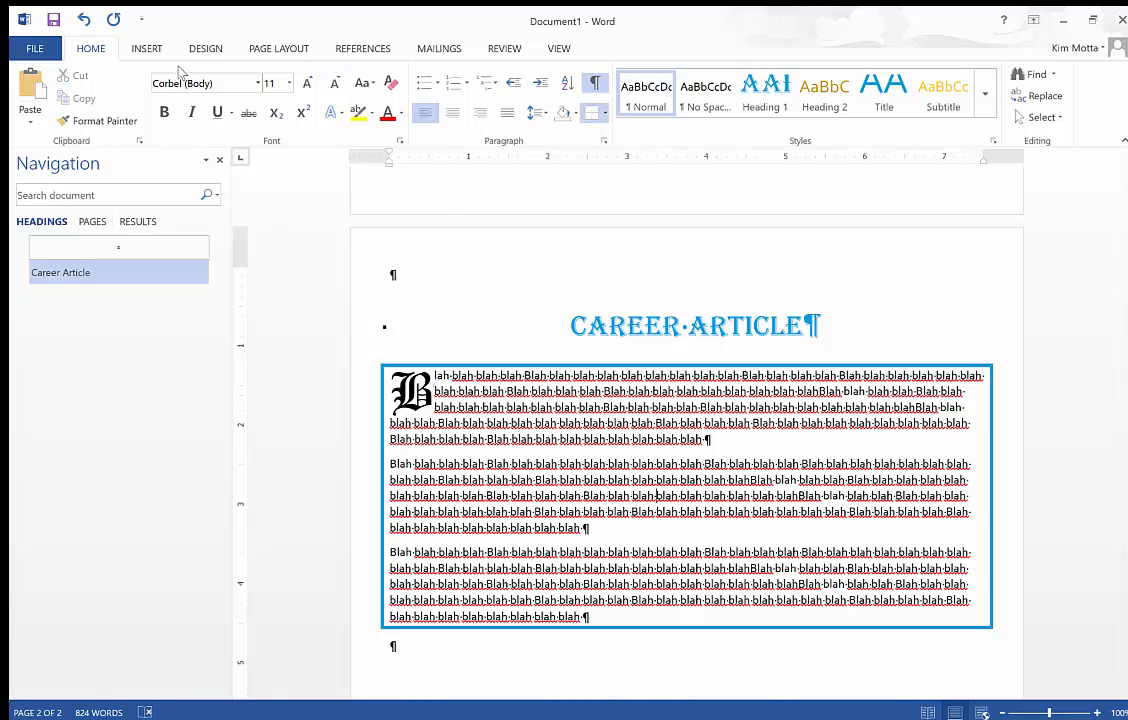
Step: Search Bing images for "teacher" and insert the "Never stop learning!" teacher picture into the second bordered paragraph
click(146, 48)
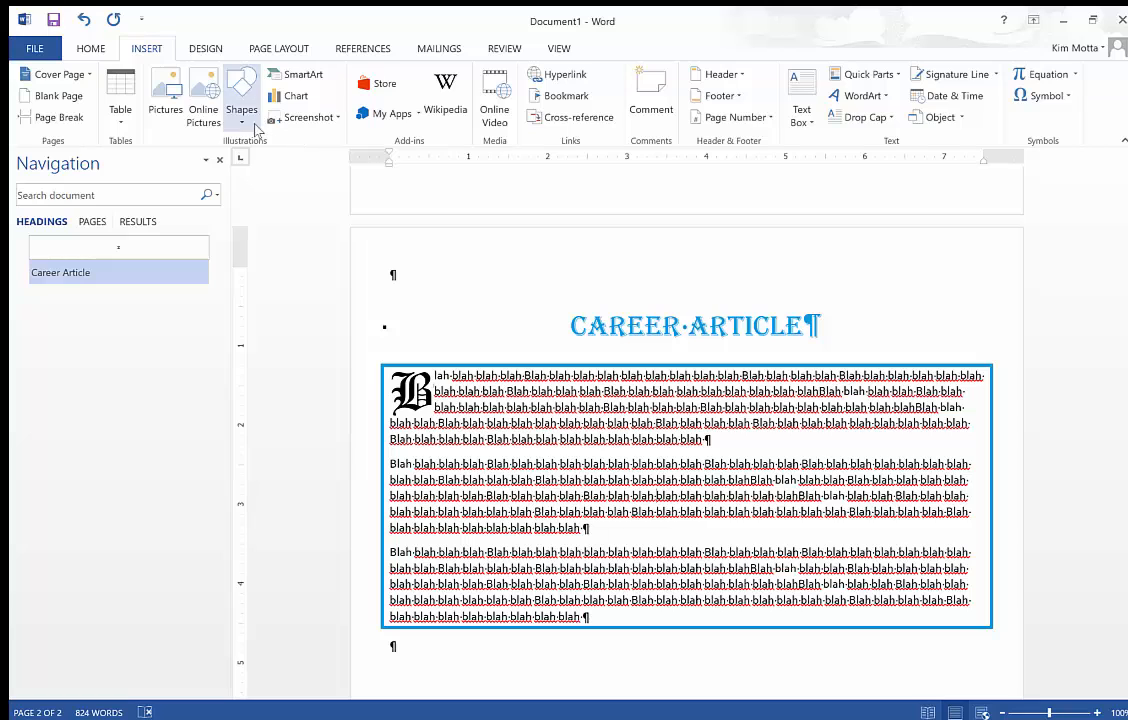
click(205, 100)
text(teacher)
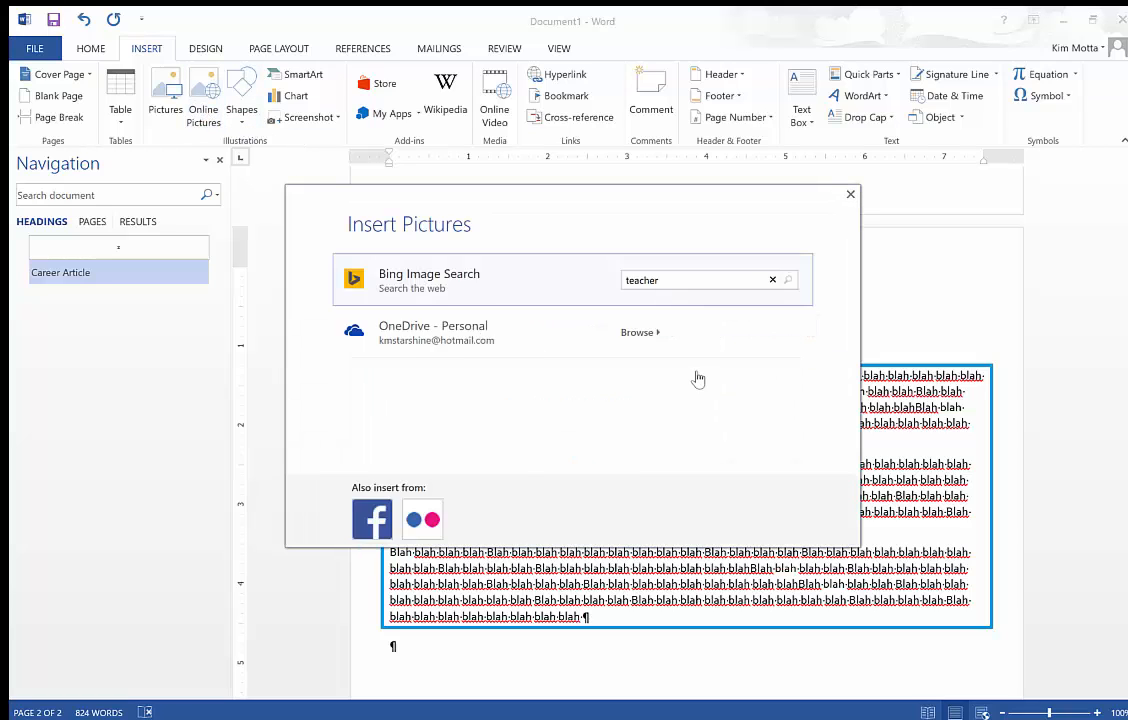
key(Return)
click(470, 350)
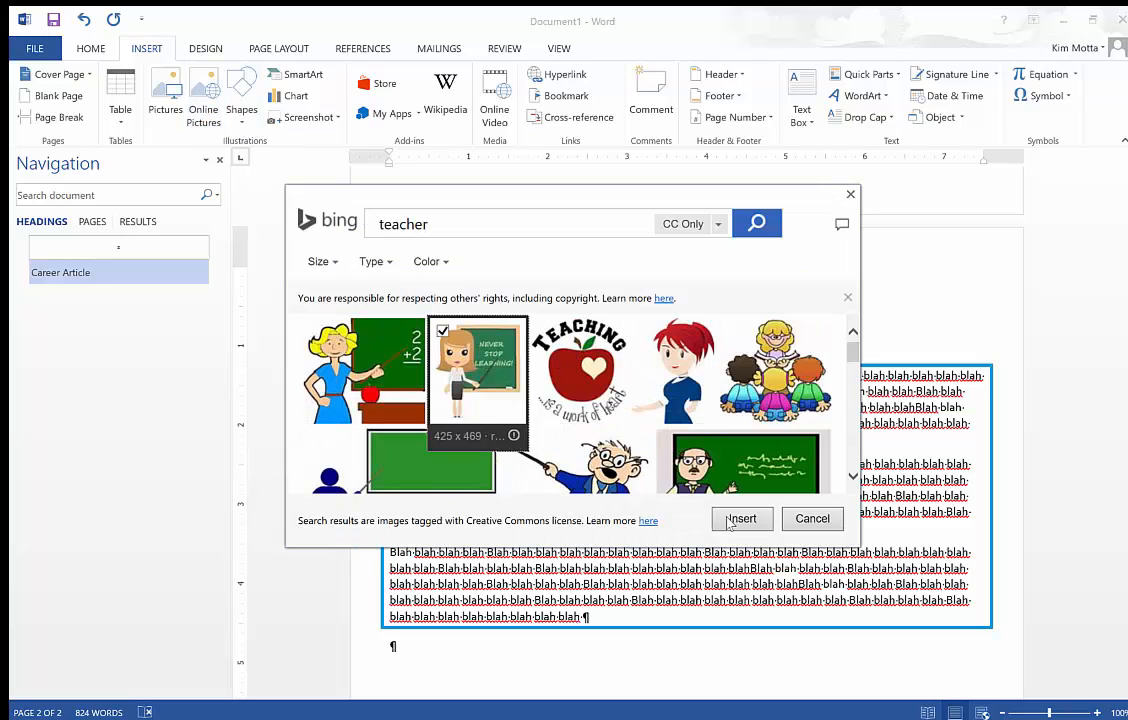
click(742, 518)
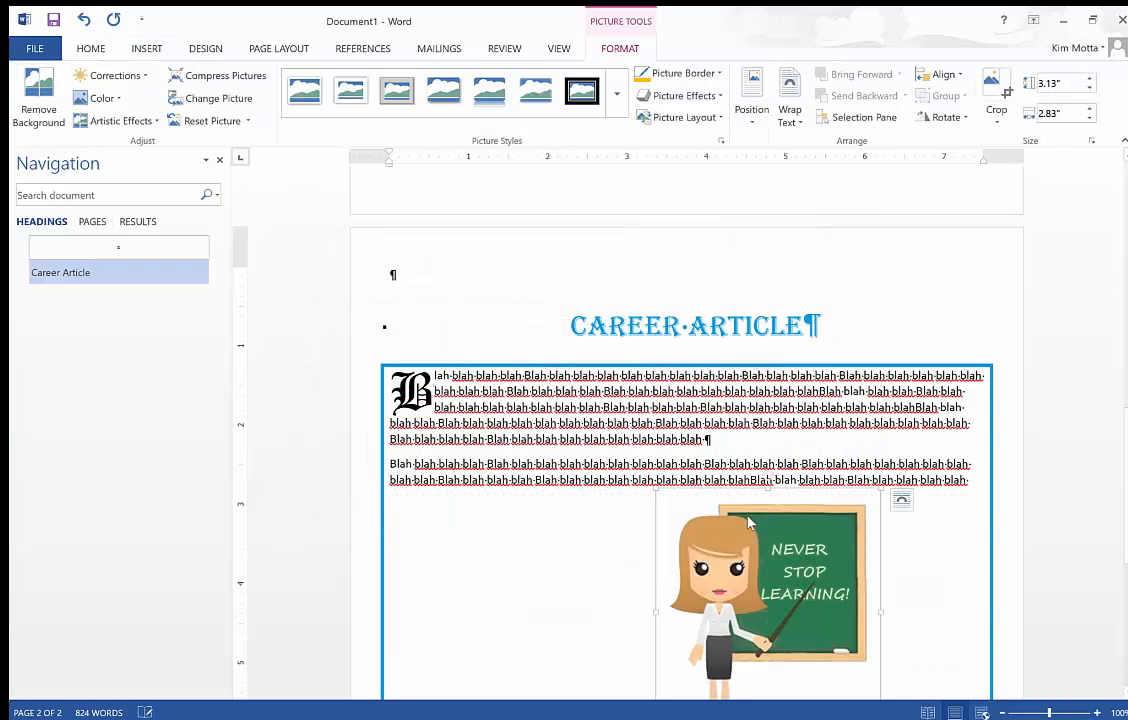
Step: Set the teacher picture's text wrapping to Tight
click(901, 500)
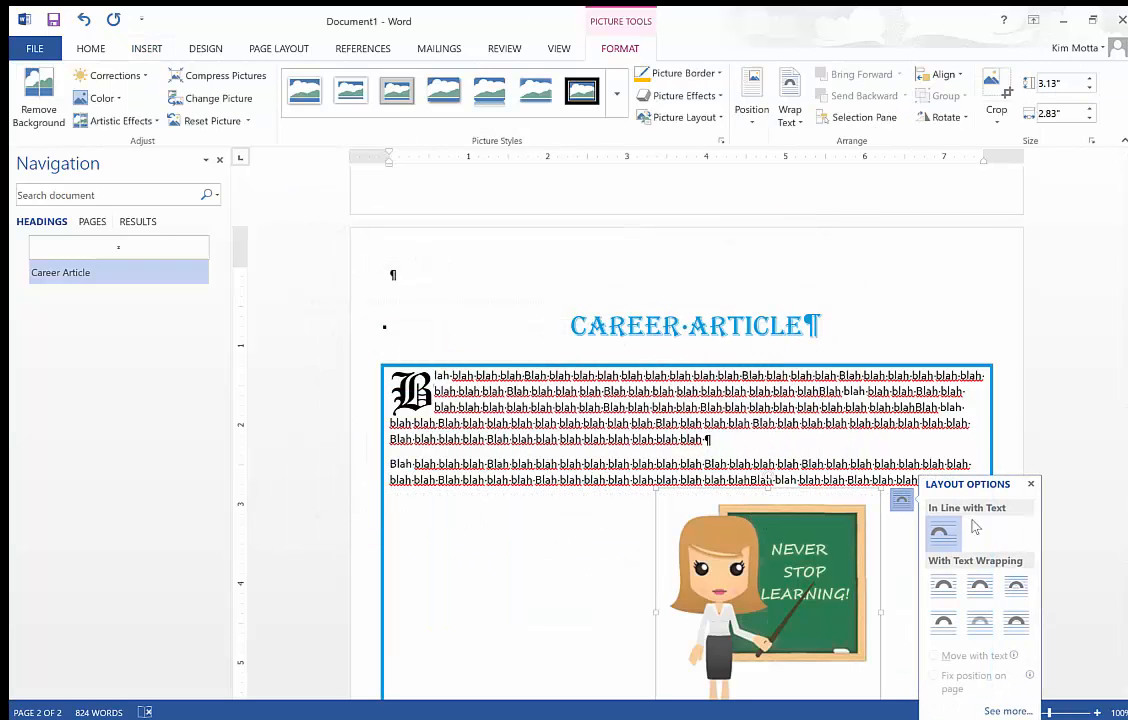
click(978, 588)
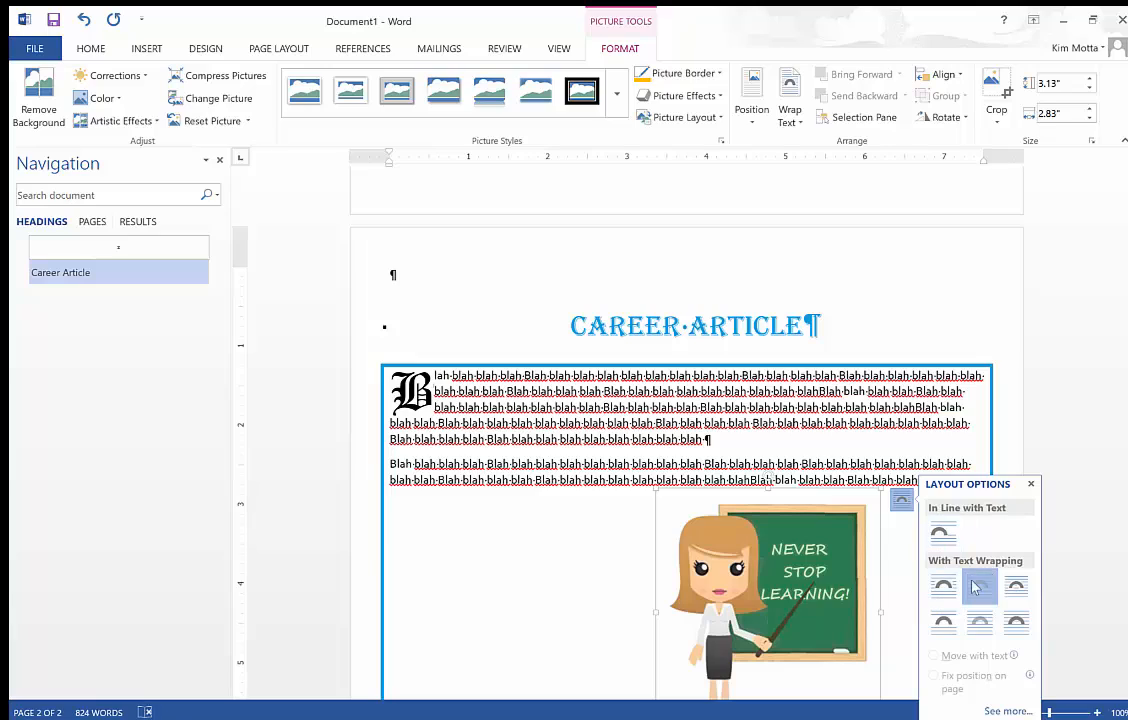
scroll(735, 483, down, 3)
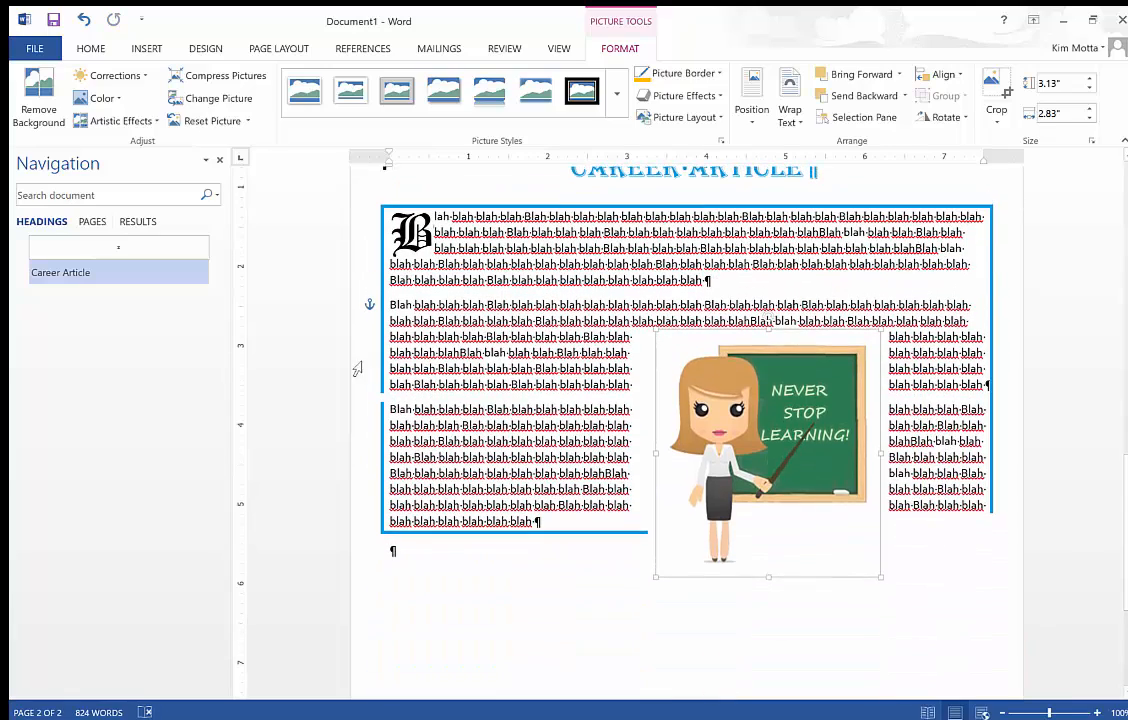
Step: Move the teacher picture to the middle of the bordered article so that text runs on both sides of it
drag(752, 333, 930, 338)
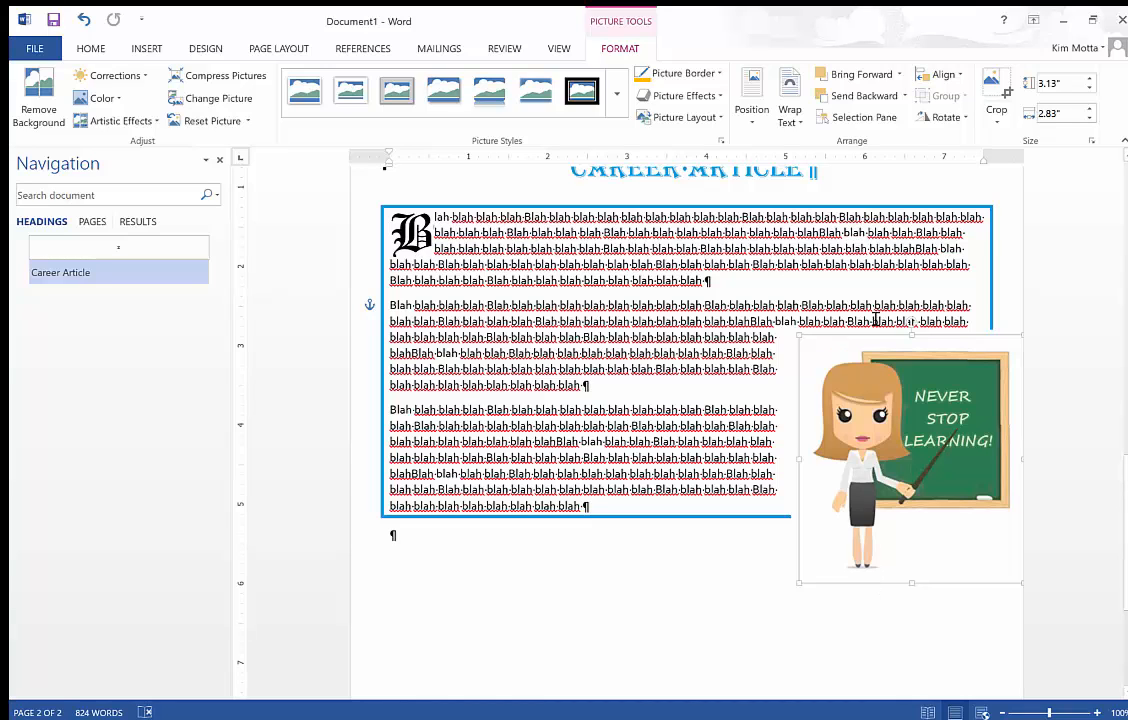
drag(871, 340, 624, 258)
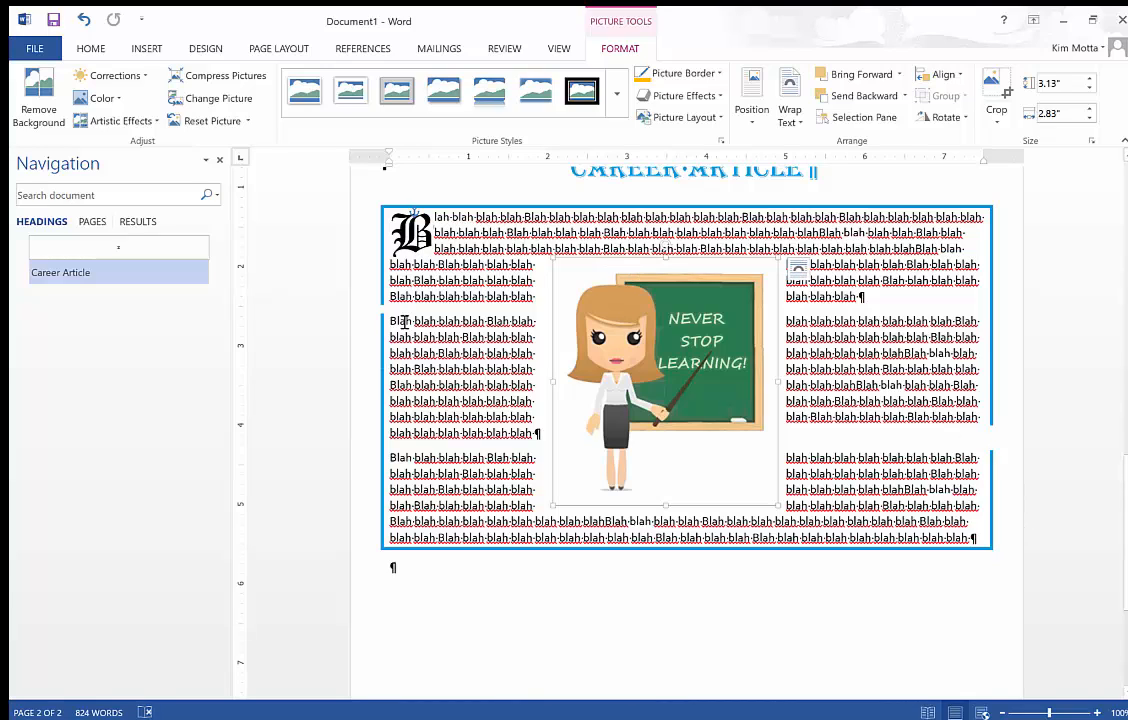
click(433, 303)
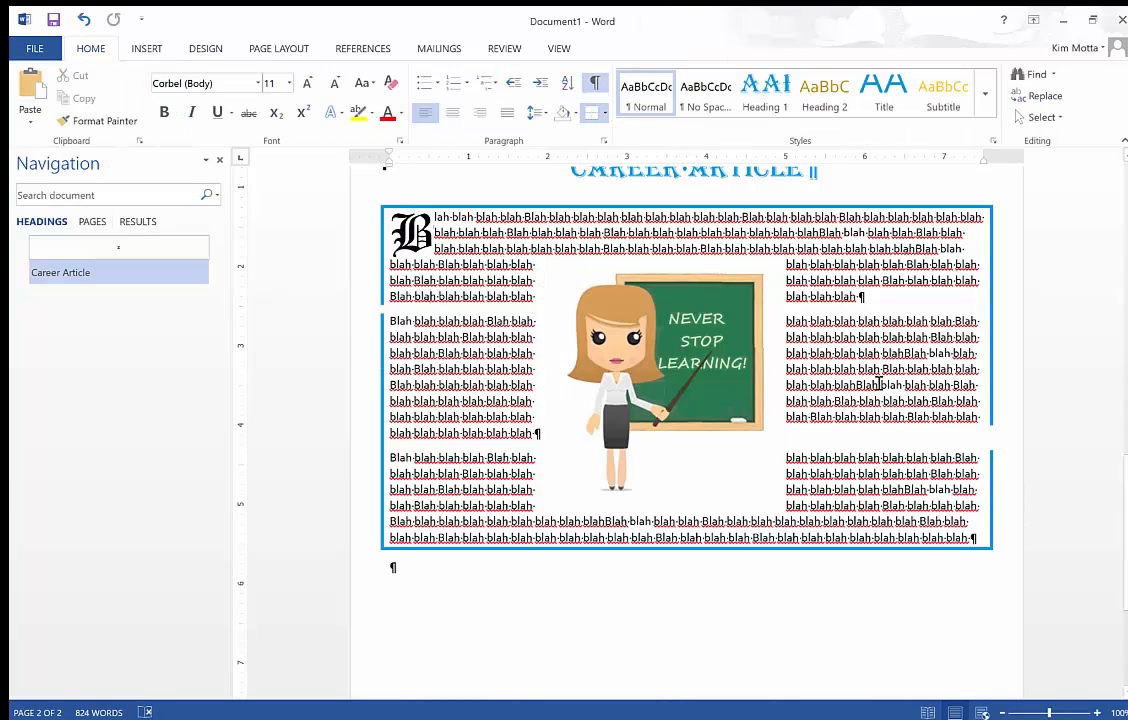
click(609, 292)
click(861, 550)
Step: Review the Career Article page, and examine the "Letter to Self" columns and bordered article in the finished sample document
scroll(861, 550, down, 4)
scroll(862, 551, up, 1)
scroll(861, 550, up, 3)
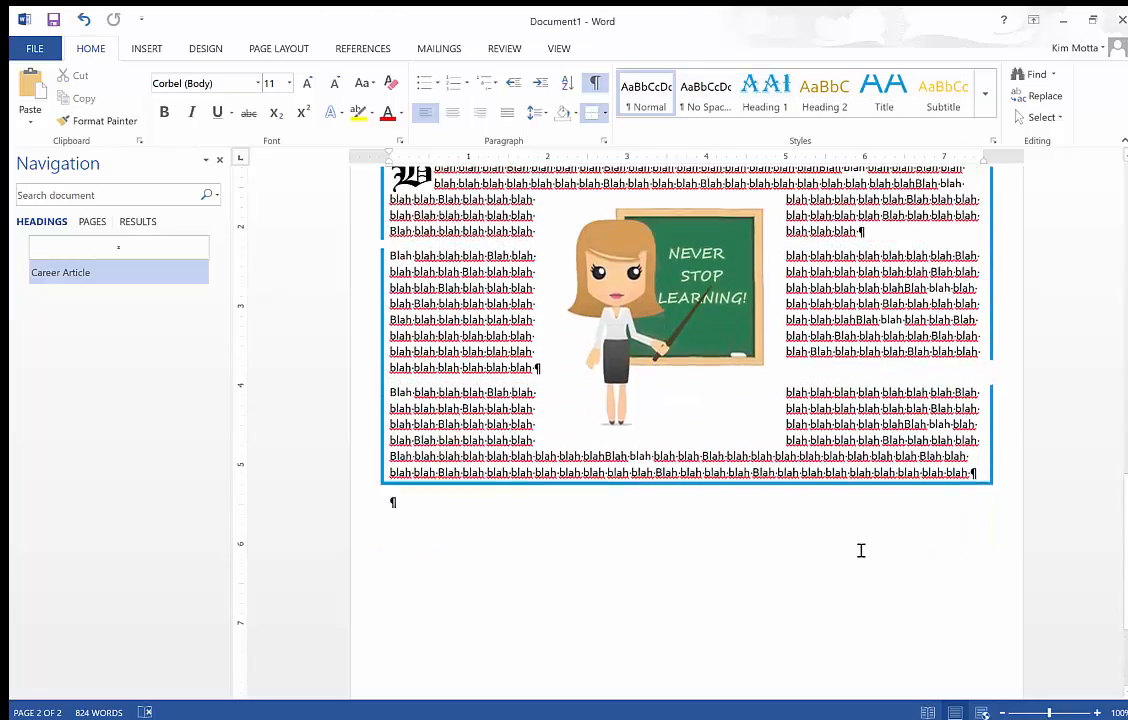
scroll(861, 550, down, 1)
scroll(861, 550, up, 4)
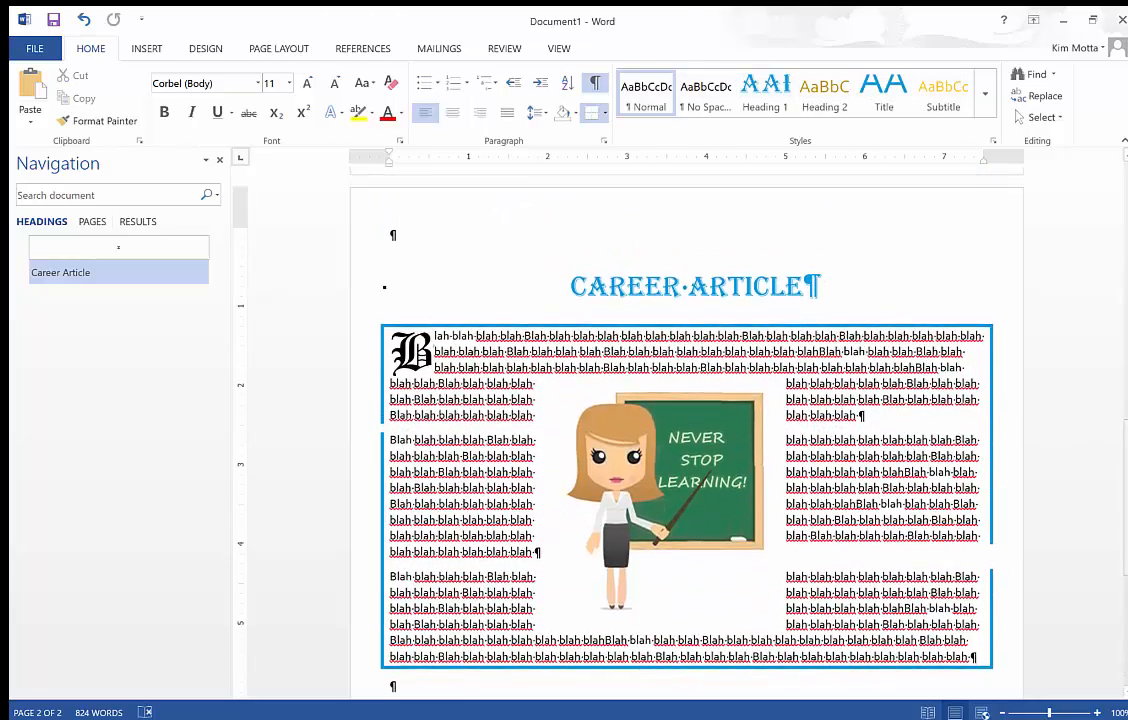
drag(1125, 455, 1125, 196)
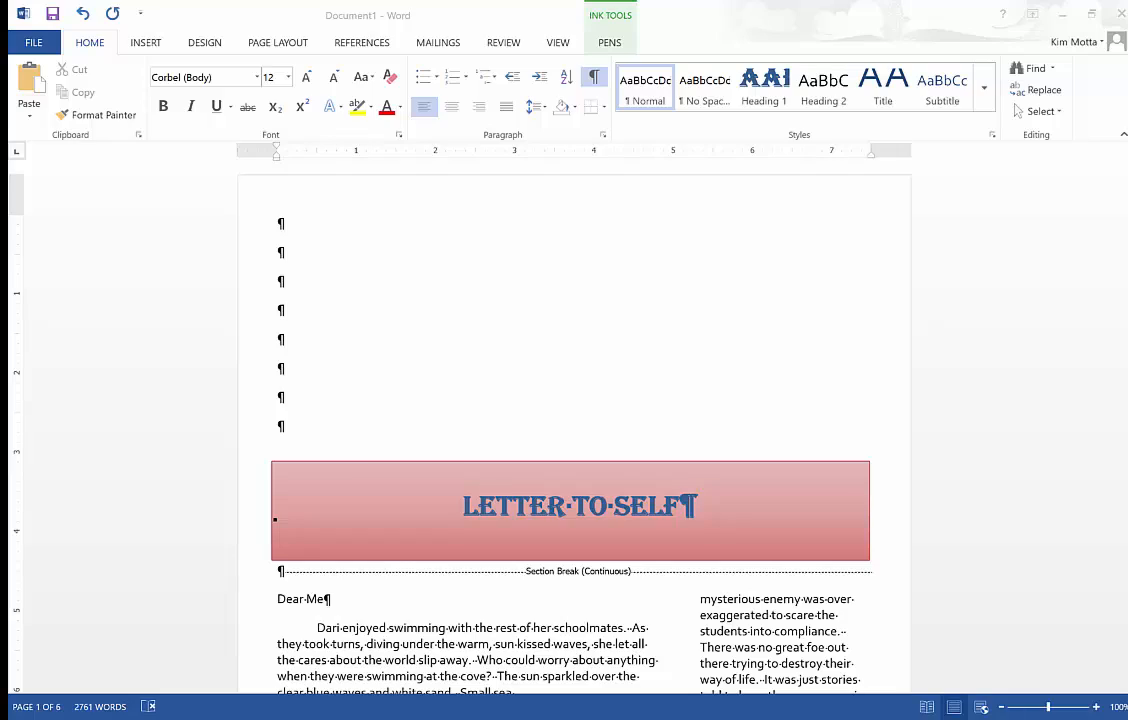
scroll(570, 420, down, 12)
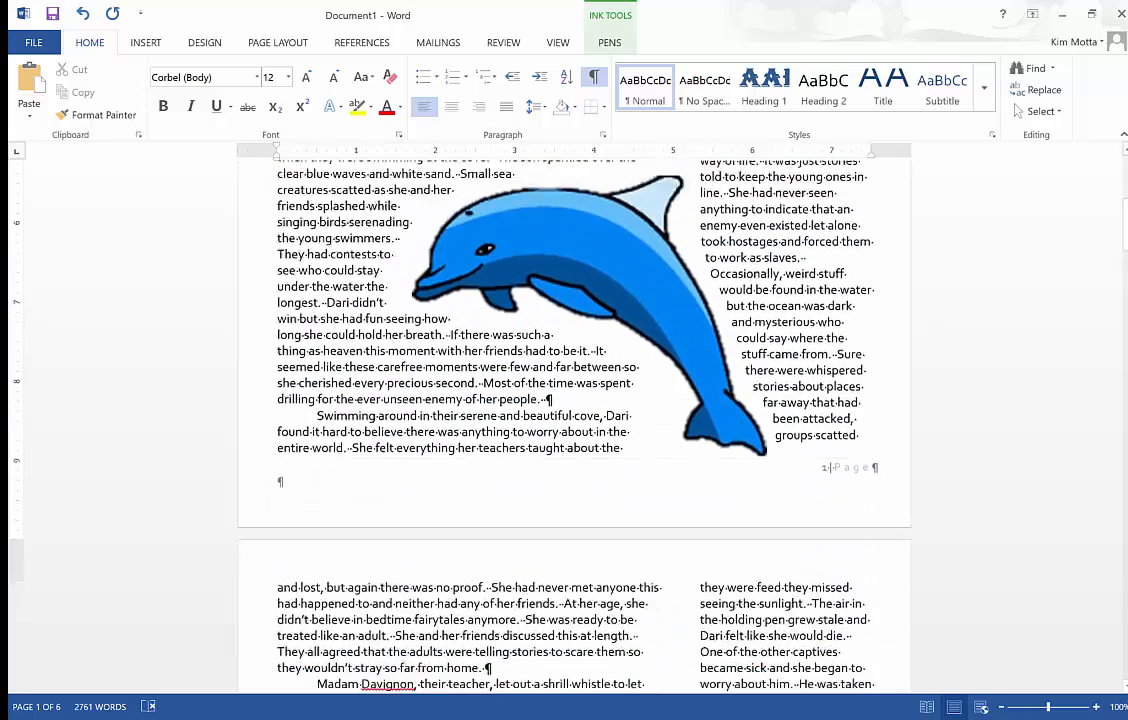
scroll(570, 420, down, 15)
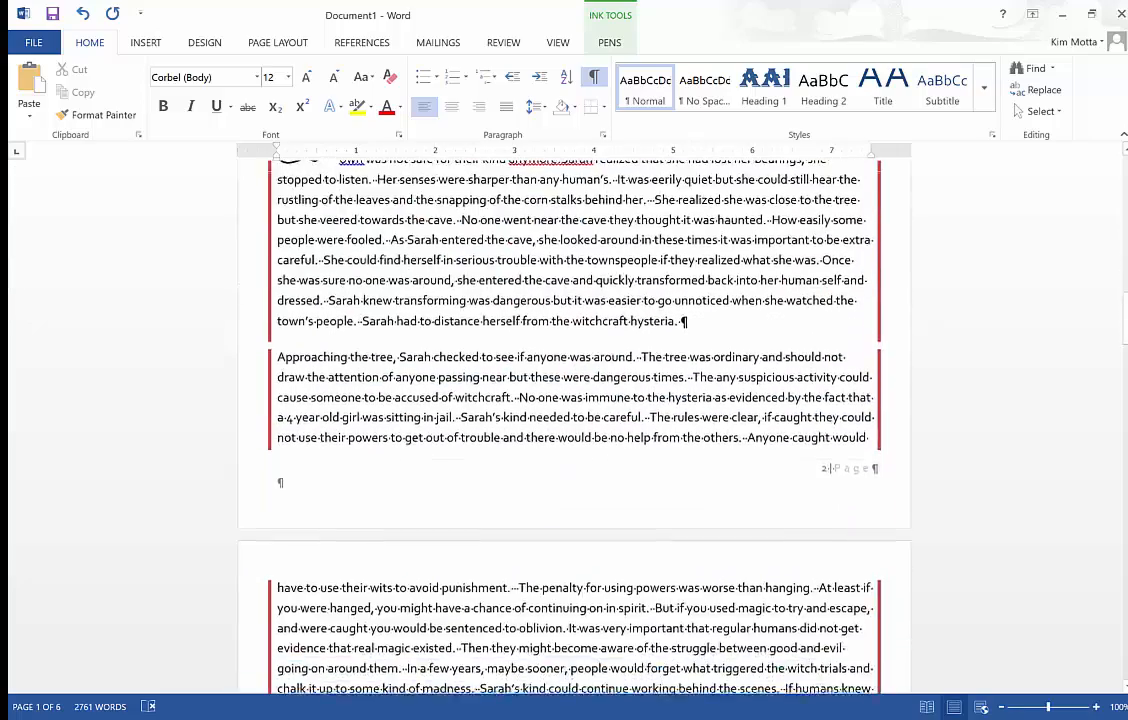
scroll(570, 420, up, 10)
scroll(570, 420, up, 15)
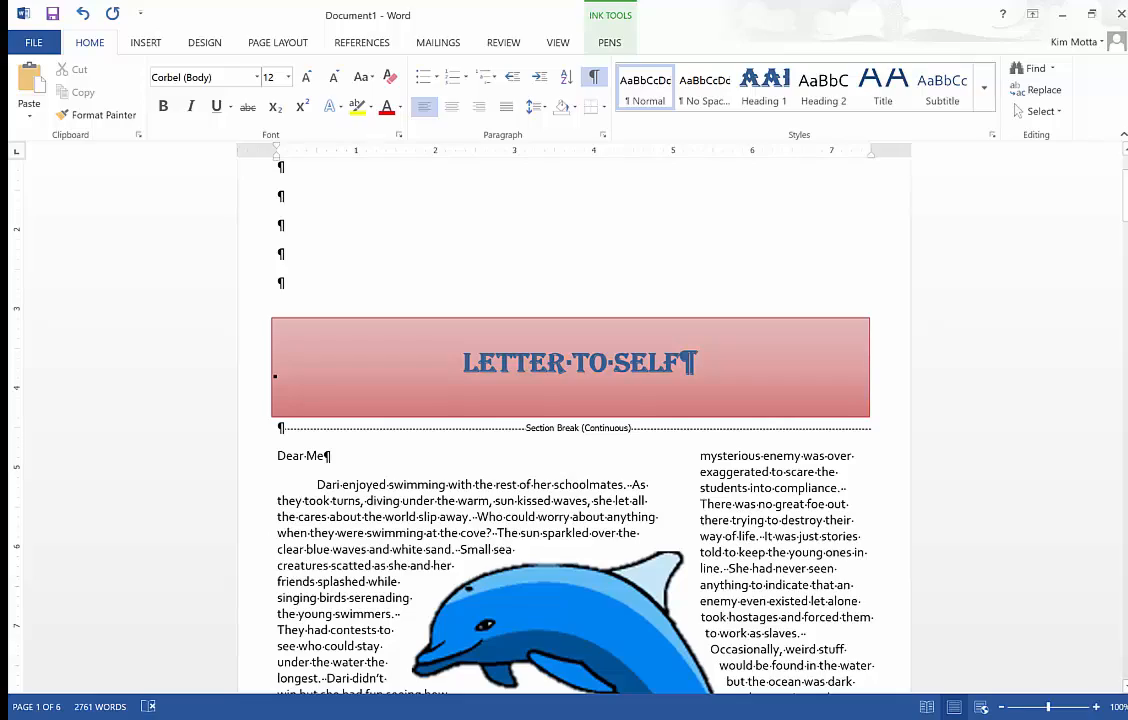
scroll(570, 420, down, 6)
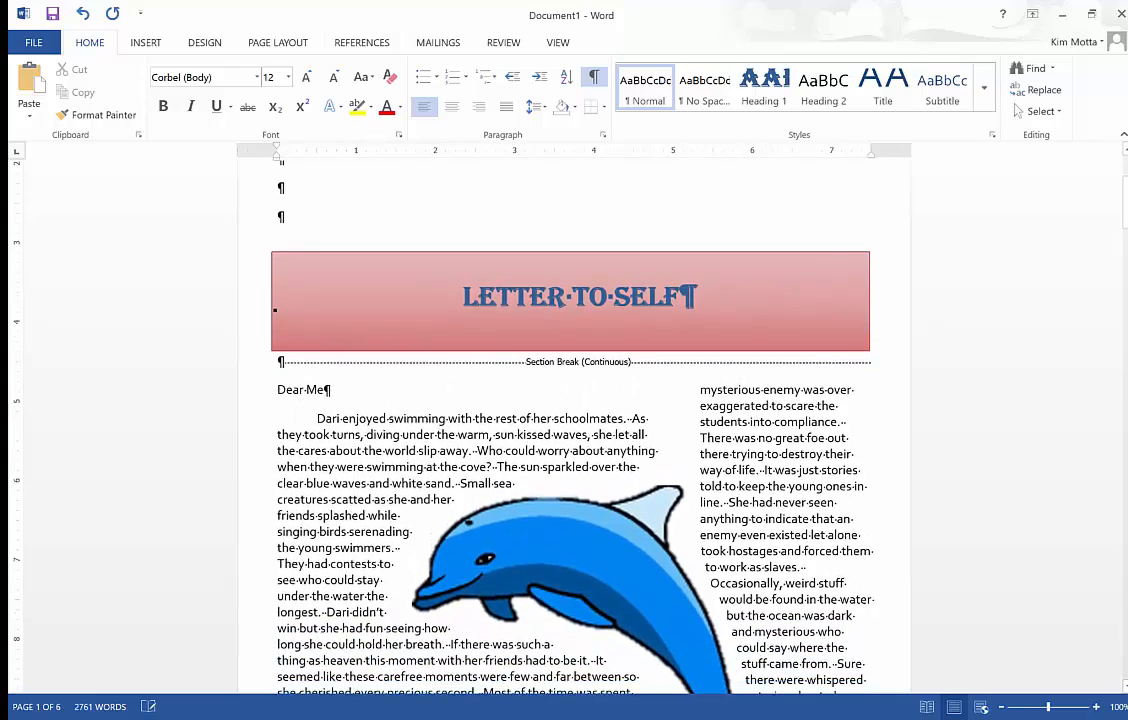
scroll(570, 420, down, 15)
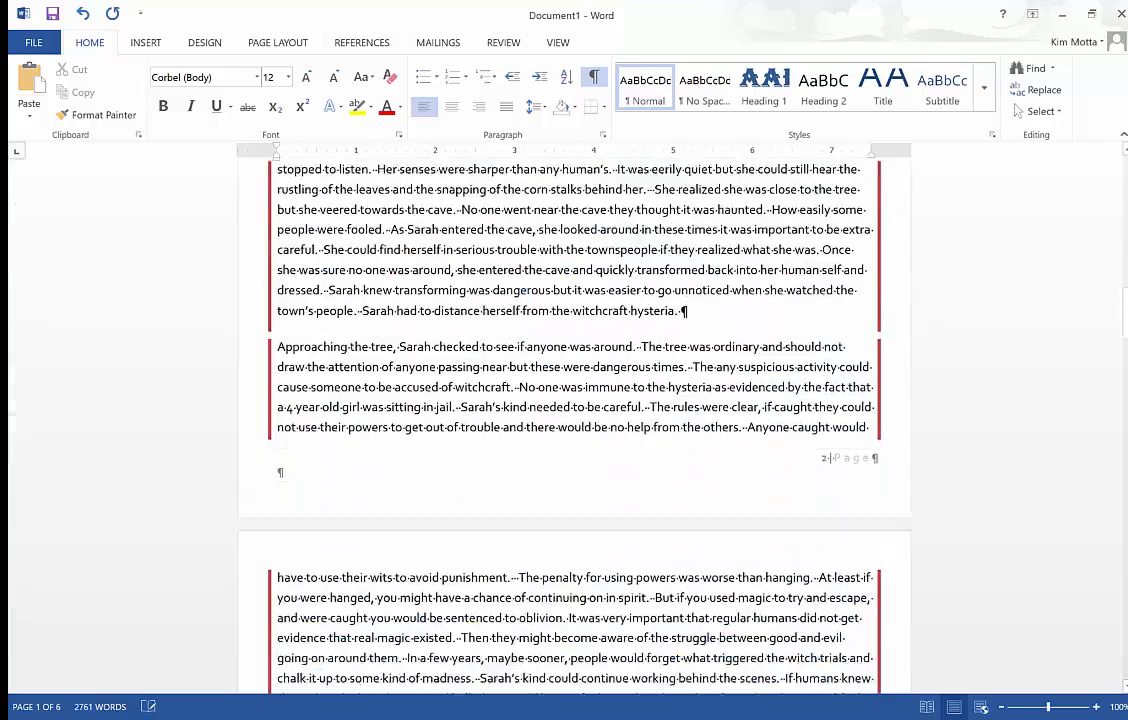
Step: Look through the rest of the sample document, covering the bordered article, the Now And Then columns and the Review section
scroll(570, 420, down, 15)
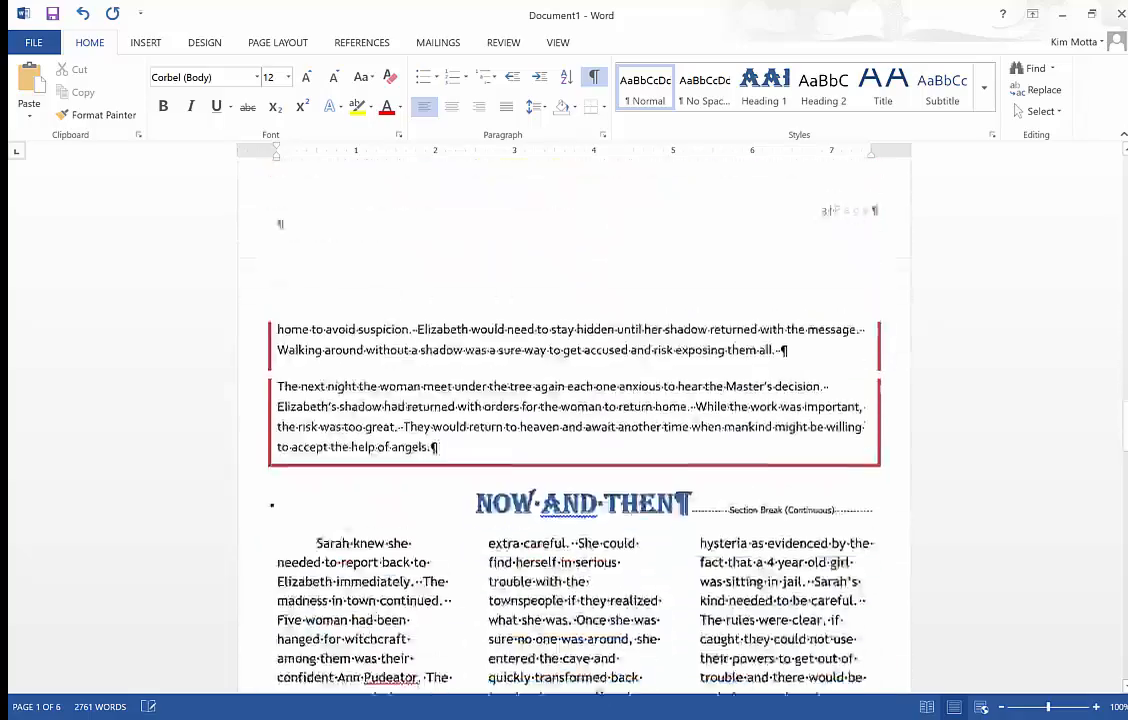
scroll(570, 420, down, 15)
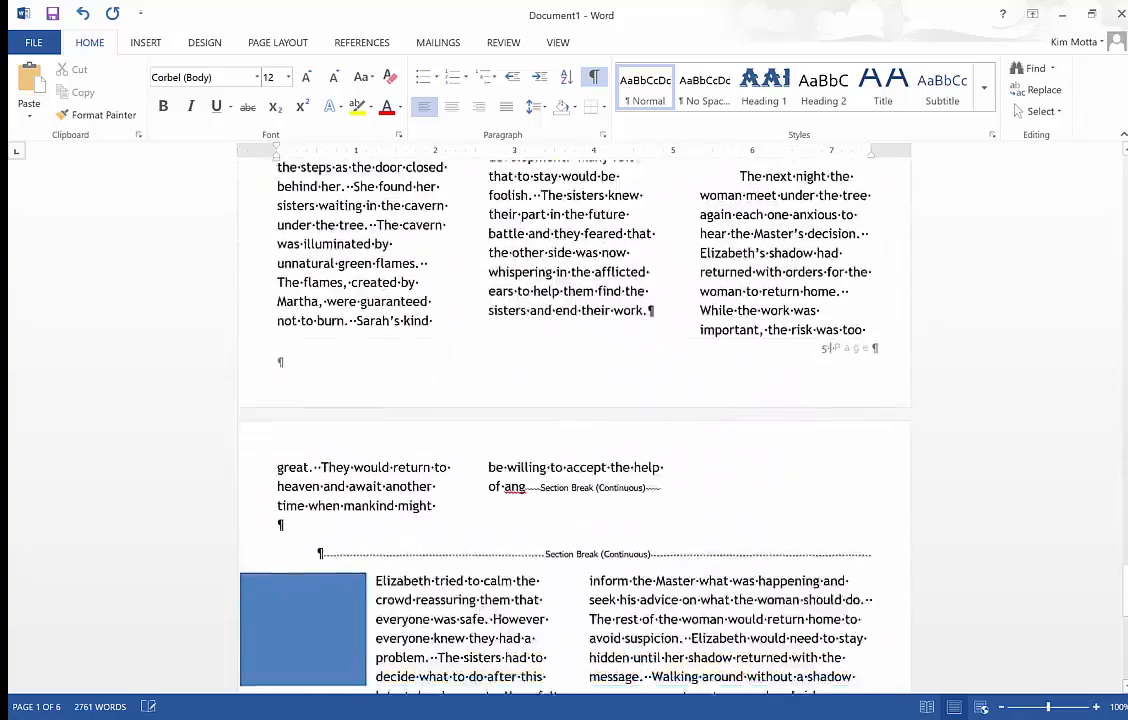
scroll(570, 420, down, 6)
scroll(570, 420, up, 5)
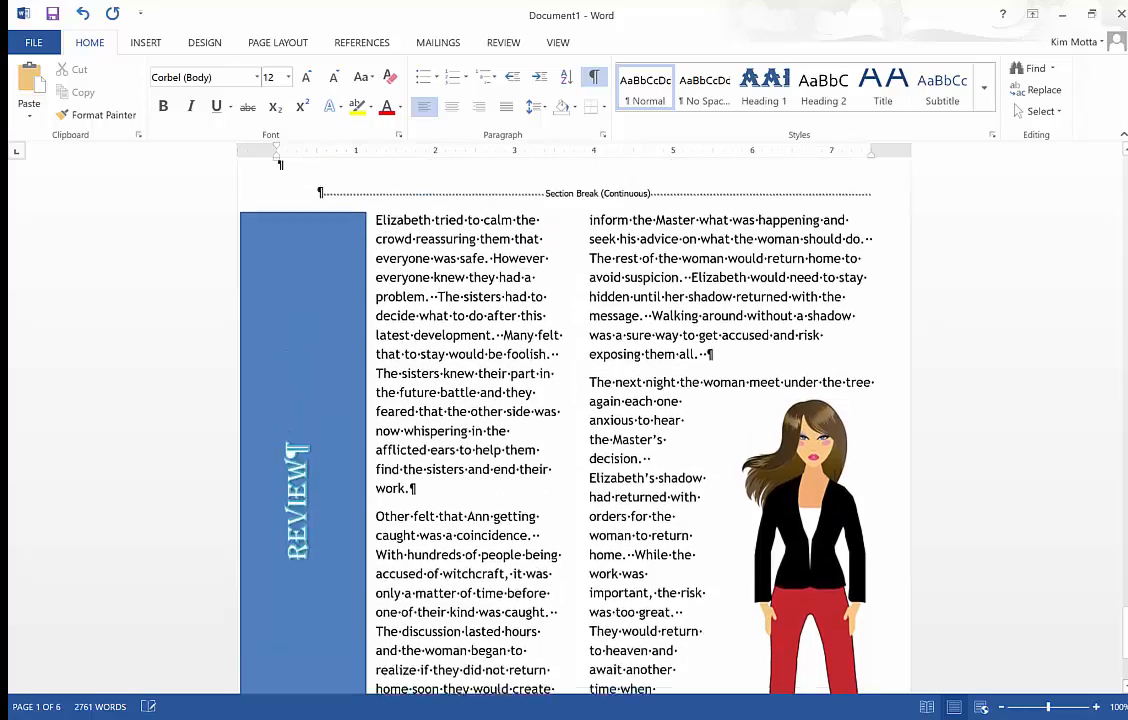
scroll(570, 420, down, 2)
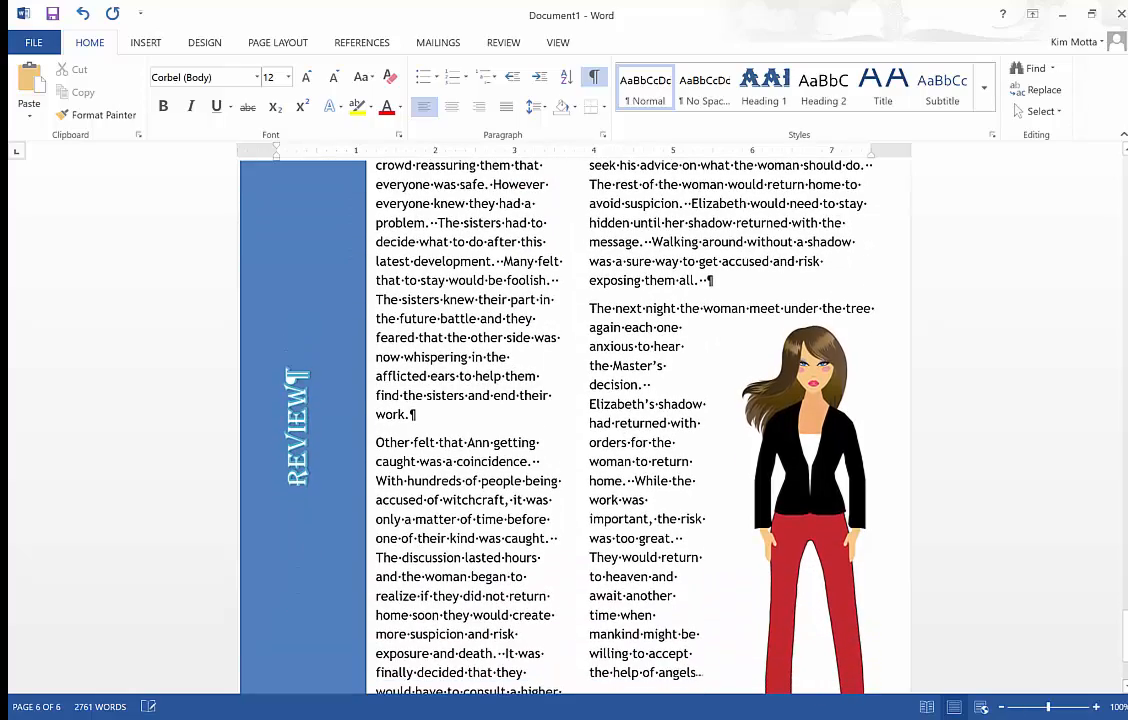
scroll(570, 420, down, 12)
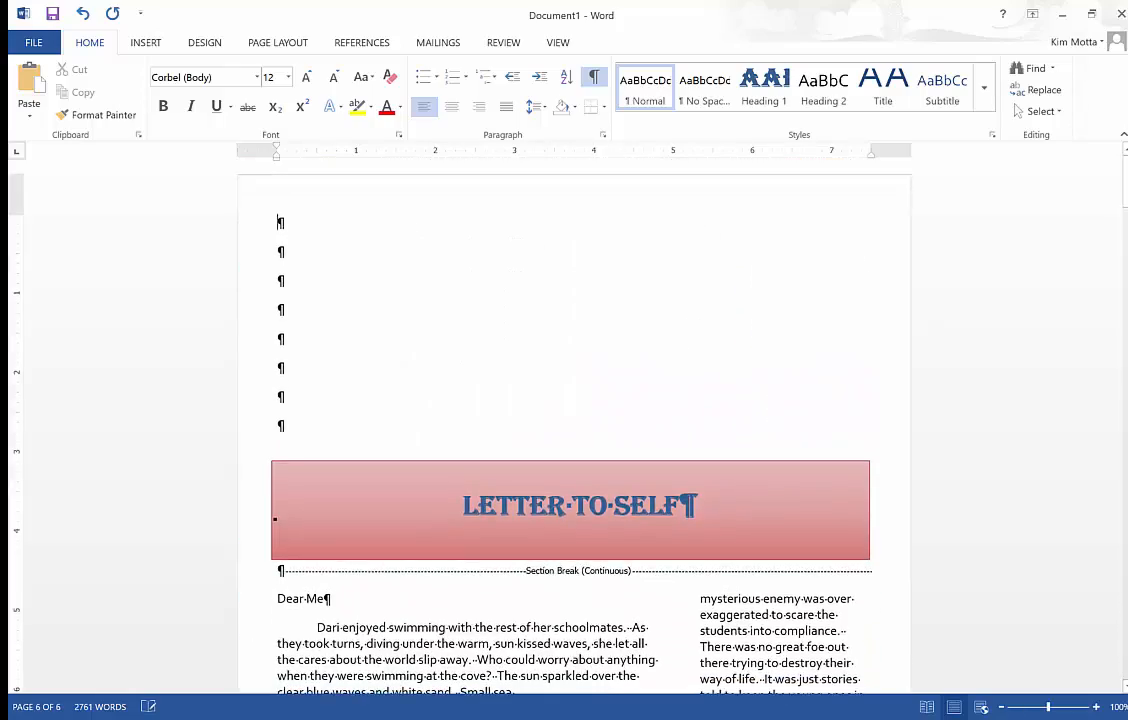
Step: Insert an Automatic Table 1 table of contents in the blank area above the Letter to Self heading
click(281, 221)
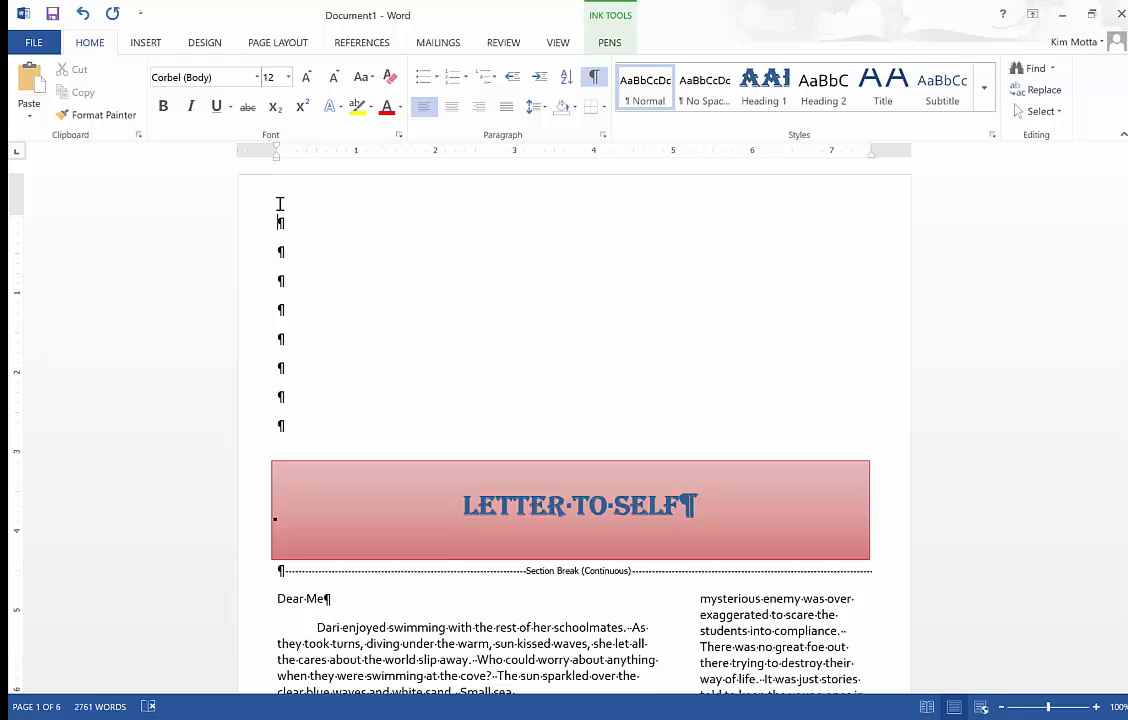
click(362, 45)
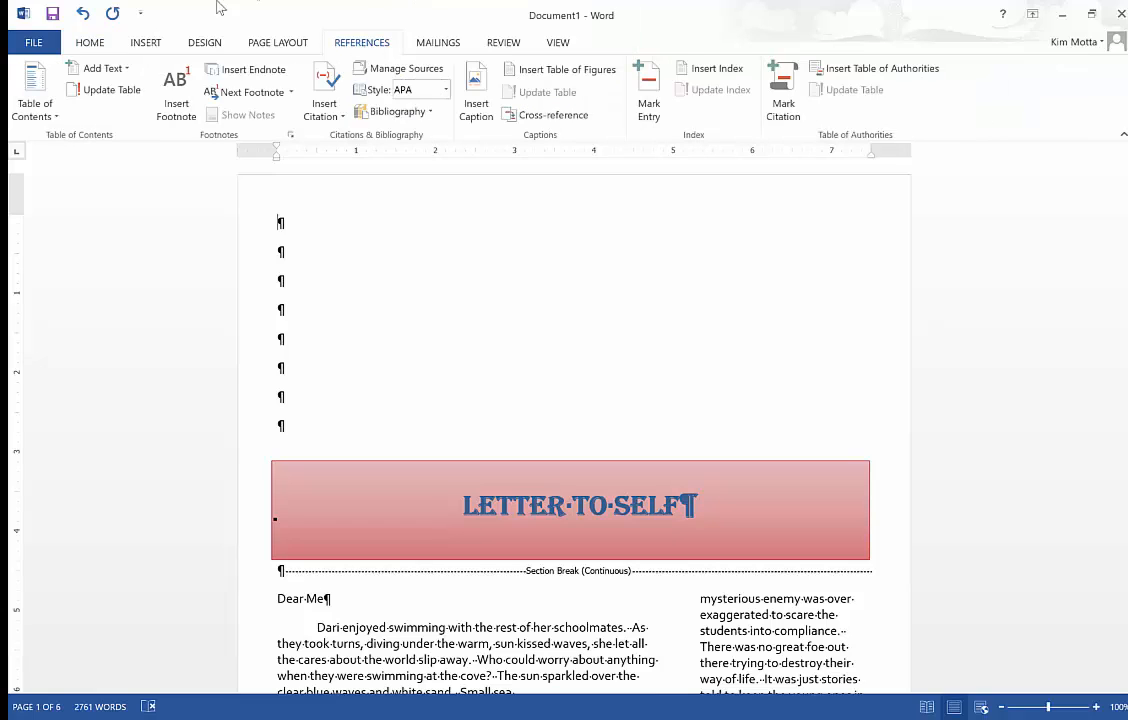
click(55, 118)
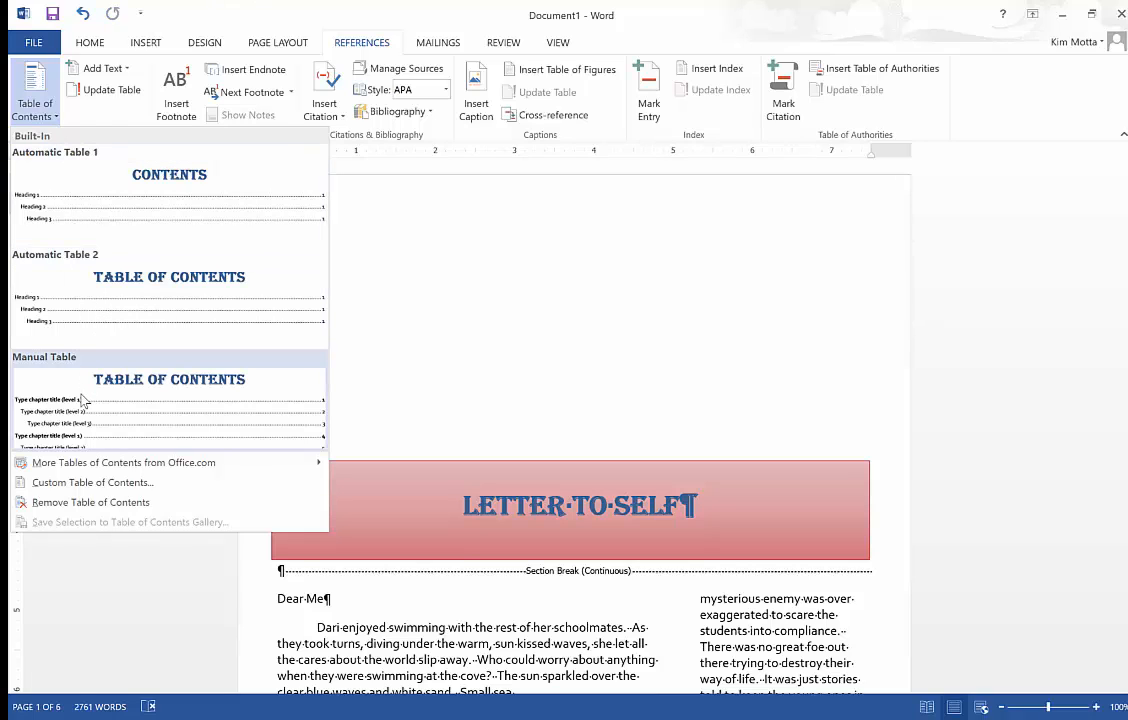
click(166, 207)
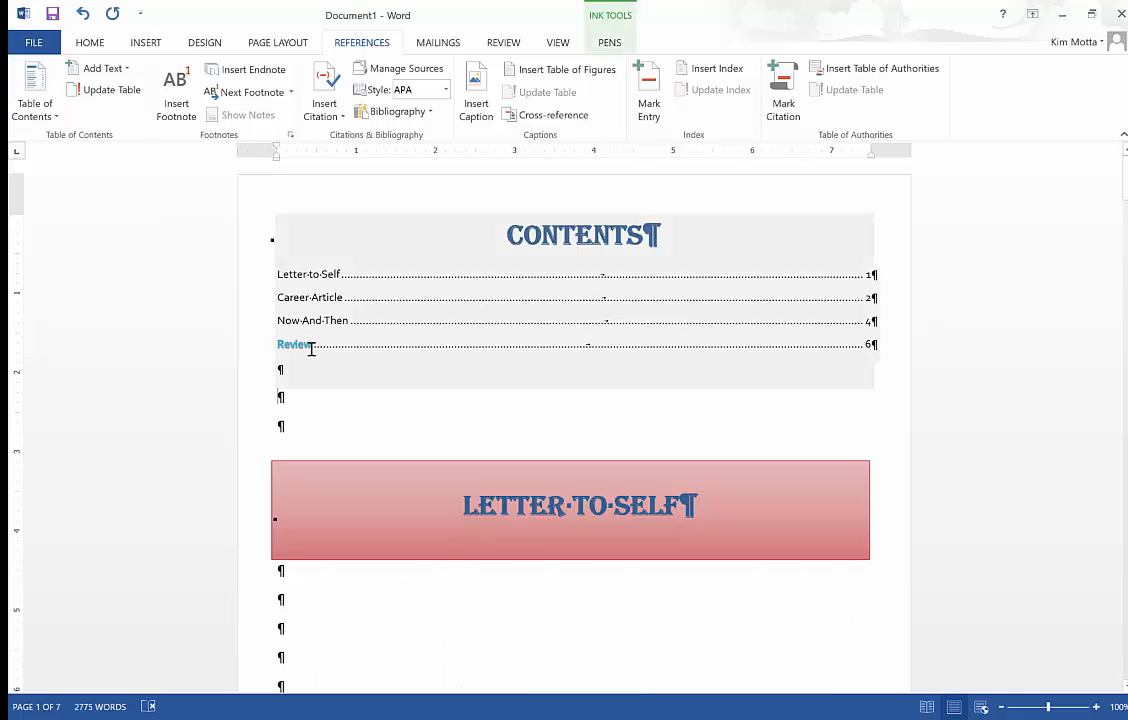
drag(311, 348, 262, 351)
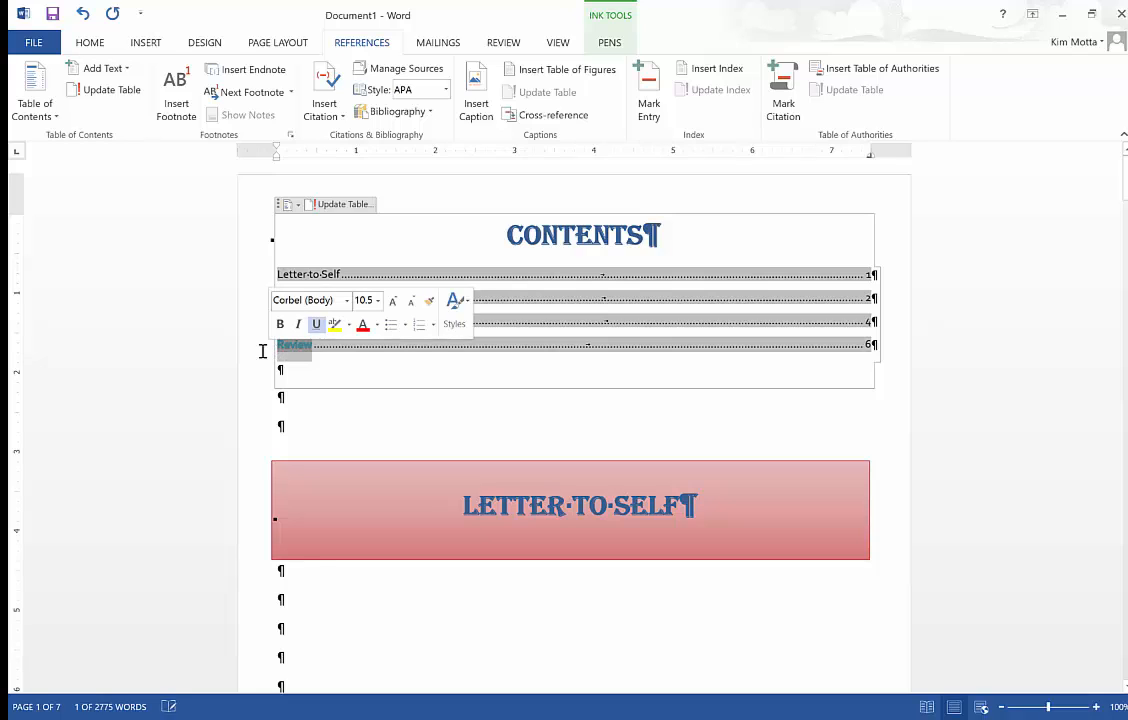
Step: Delete the surplus blank paragraphs between the table of contents and the section break before the letter
click(821, 395)
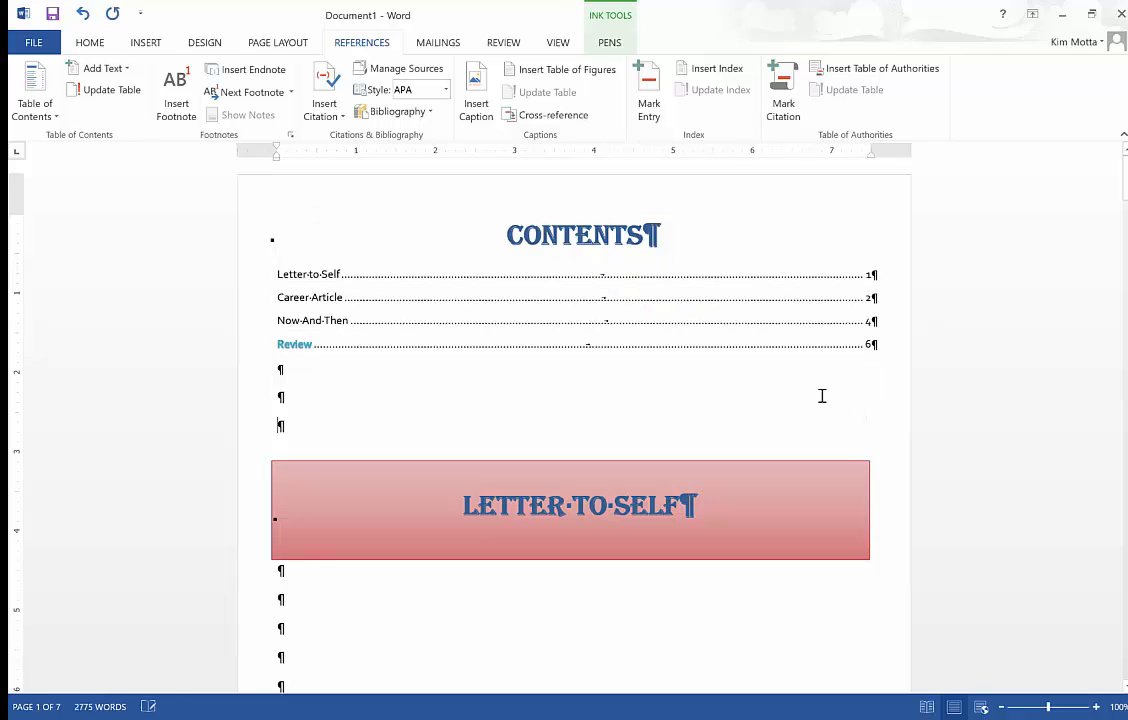
key(BackSpace)
key(BackSpace)
key(BackSpace)
key(BackSpace)
key(BackSpace)
key(BackSpace)
key(BackSpace)
key(BackSpace)
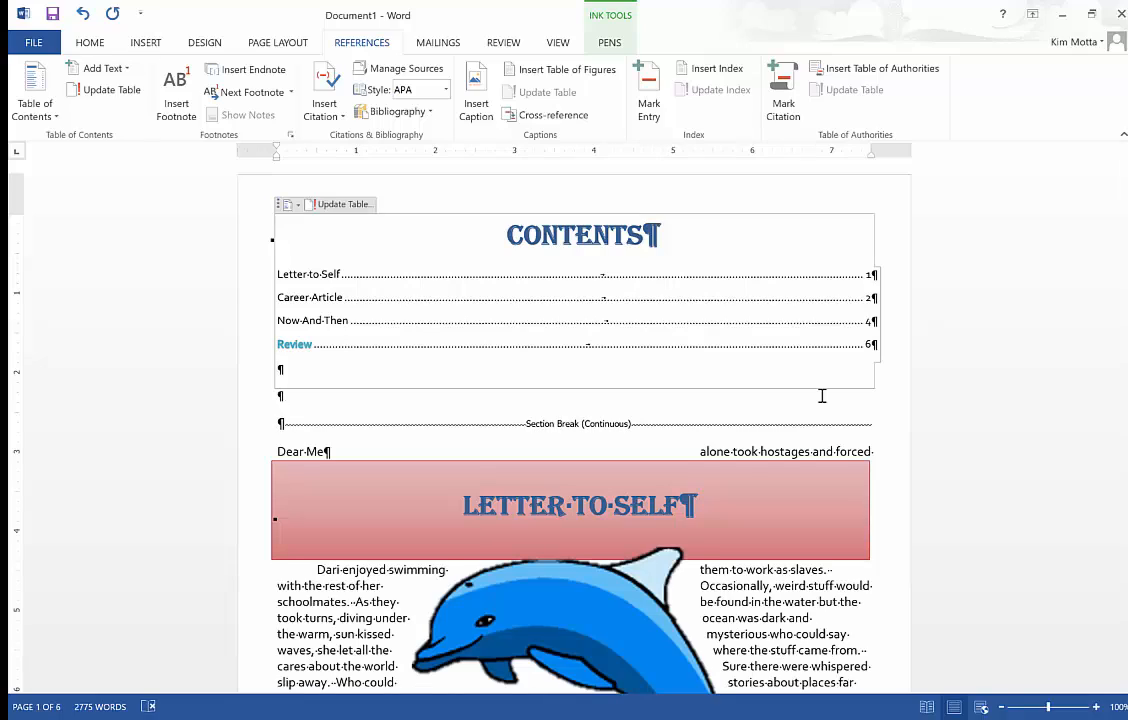
Step: Paste the Review section, with its sidebar and picture, directly before the Career Article heading
drag(1122, 185, 1122, 275)
click(323, 354)
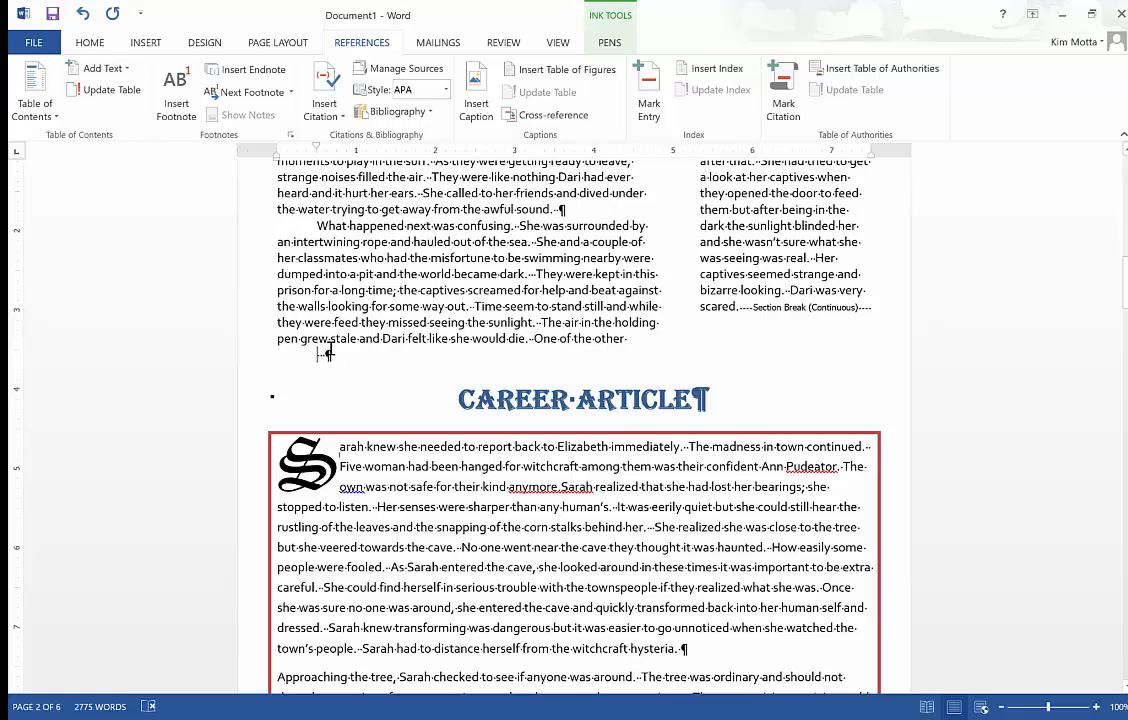
key(ctrl+v)
scroll(450, 418, down, 6)
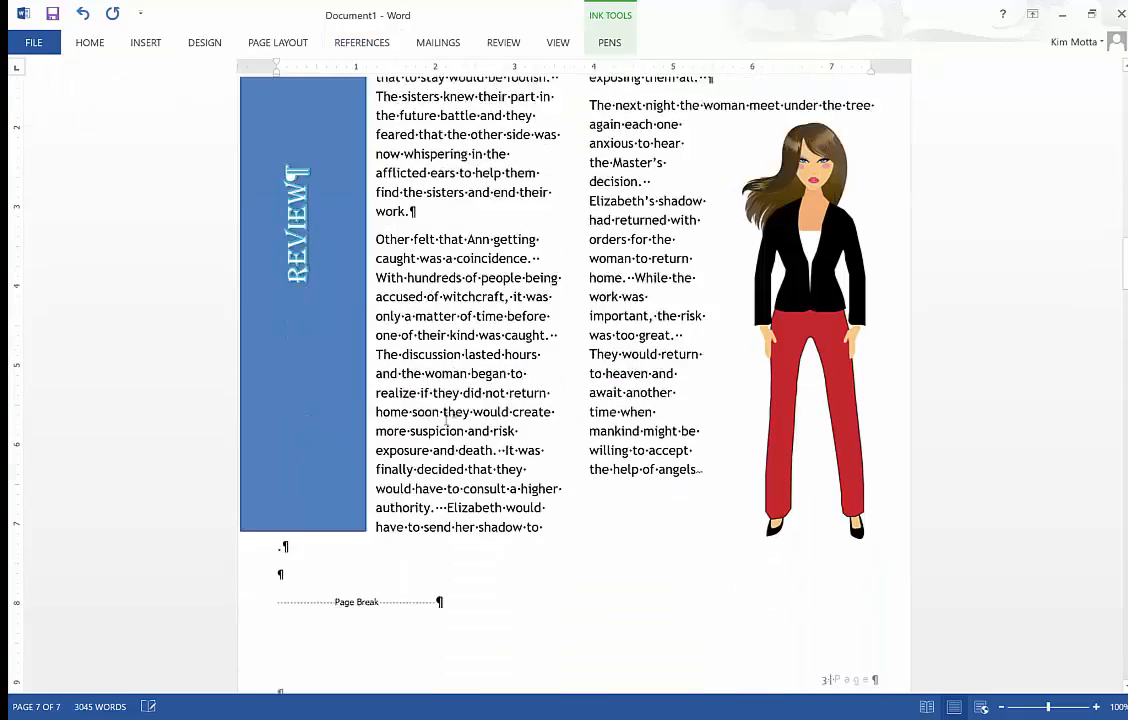
Step: Move the tree picture slightly lower within the bordered Career Article, keeping it centred between the wrapped text
scroll(446, 418, down, 15)
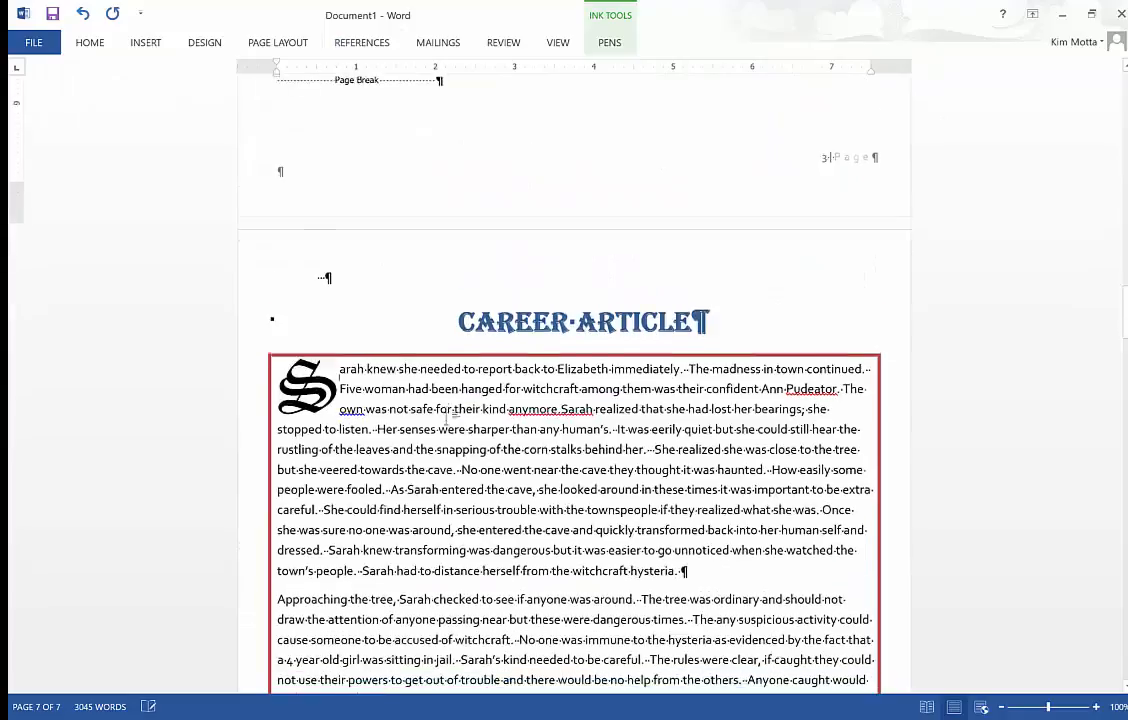
scroll(448, 416, down, 7)
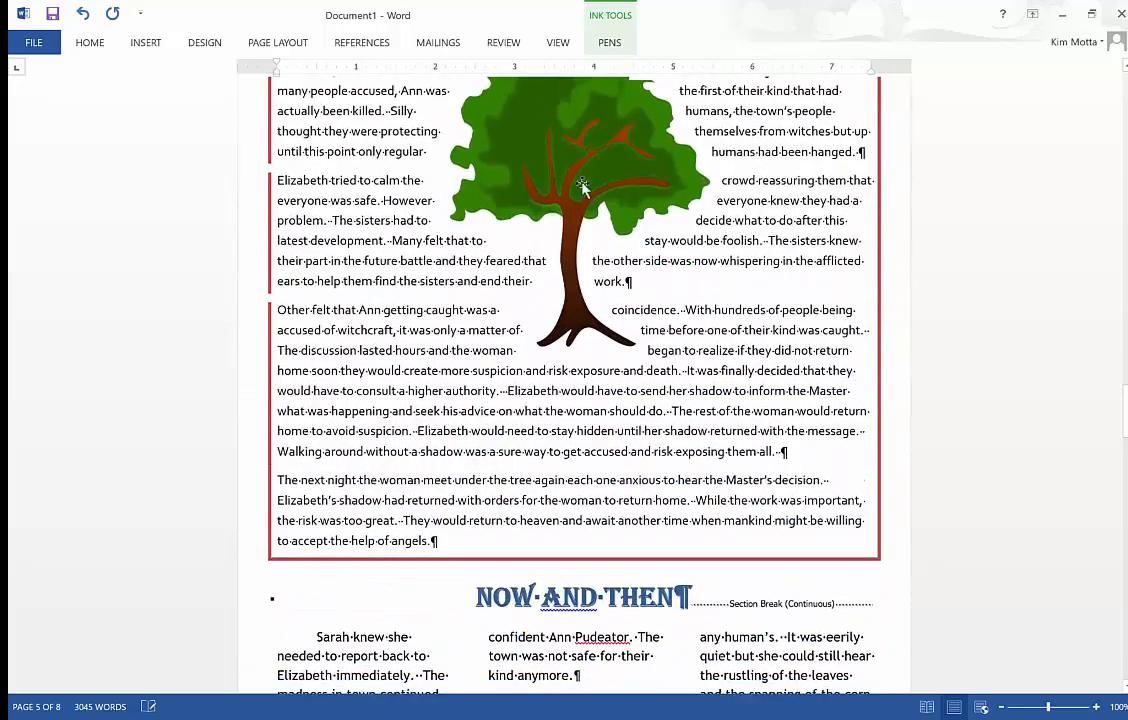
drag(582, 186, 588, 241)
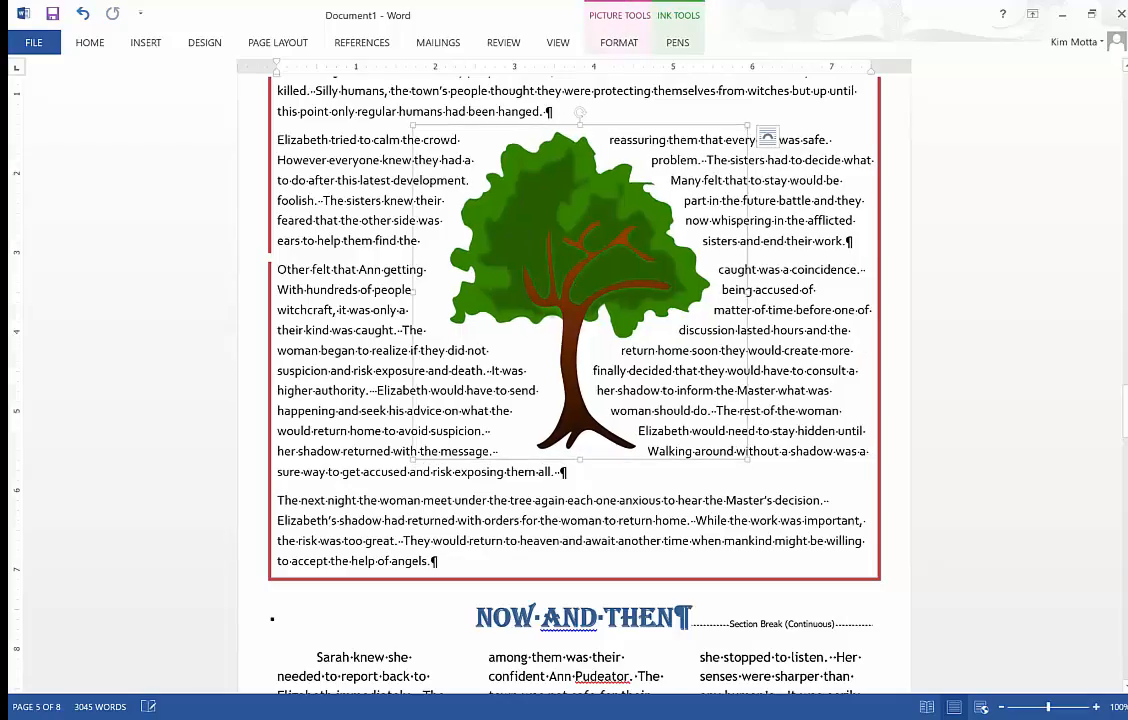
scroll(396, 259, down, 15)
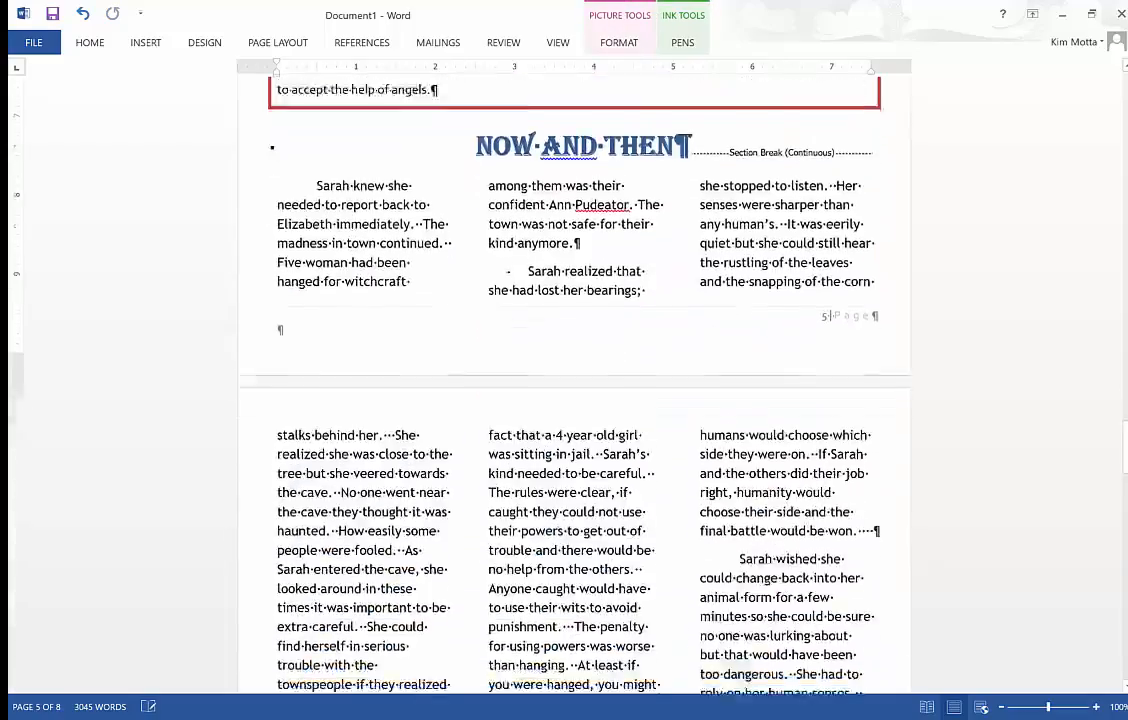
Step: Update the table of contents on the first page to match the Review section's new position and page numbers
scroll(396, 259, up, 20)
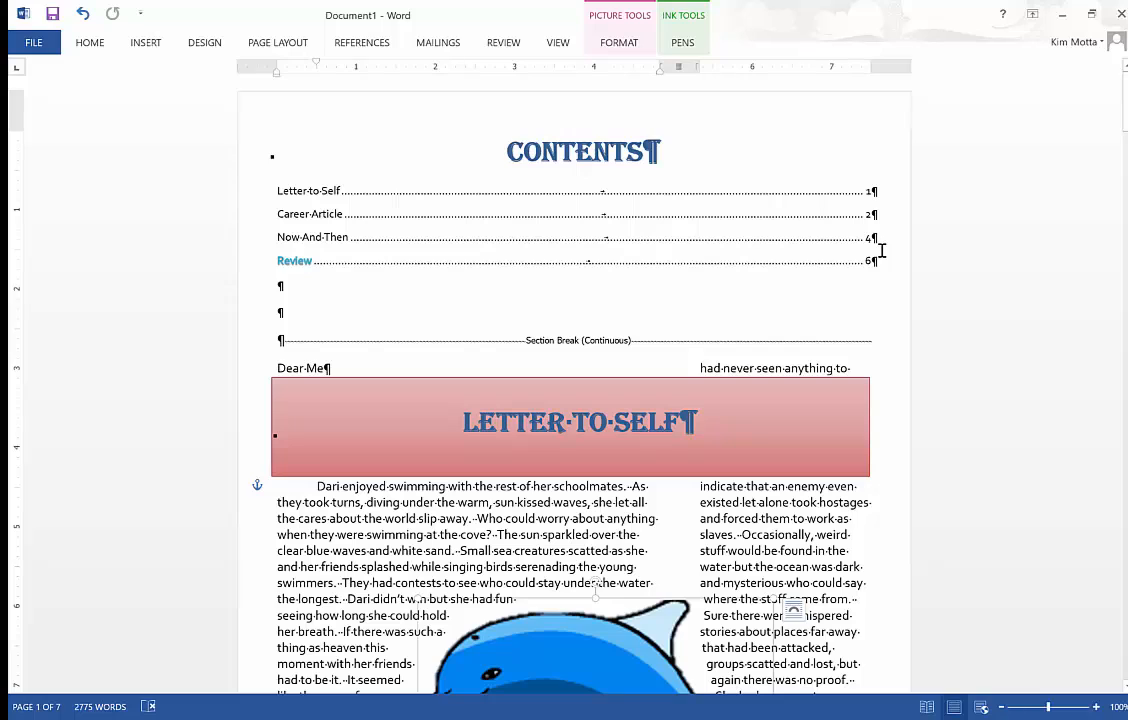
click(362, 42)
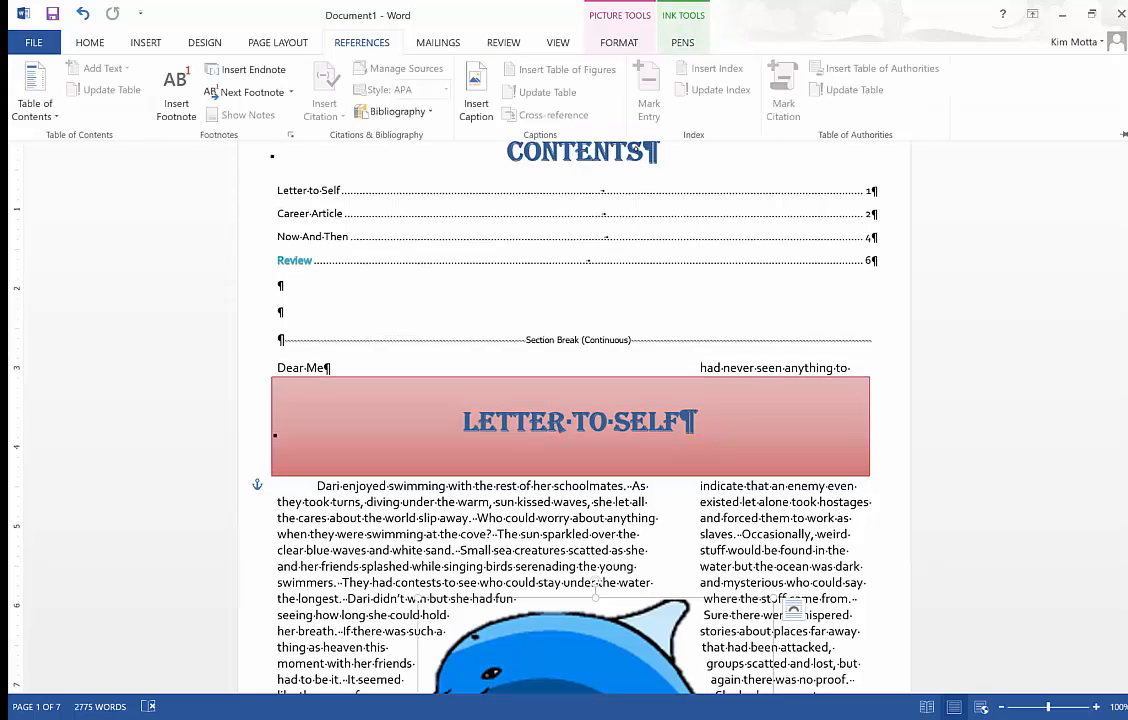
click(643, 151)
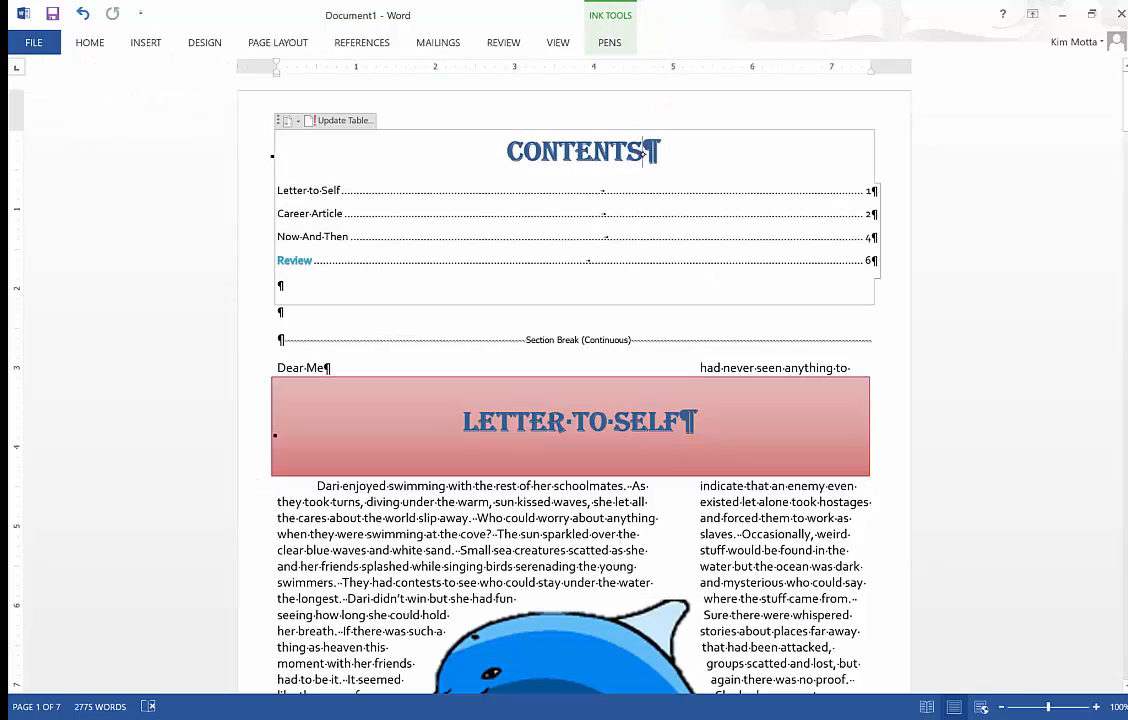
click(325, 120)
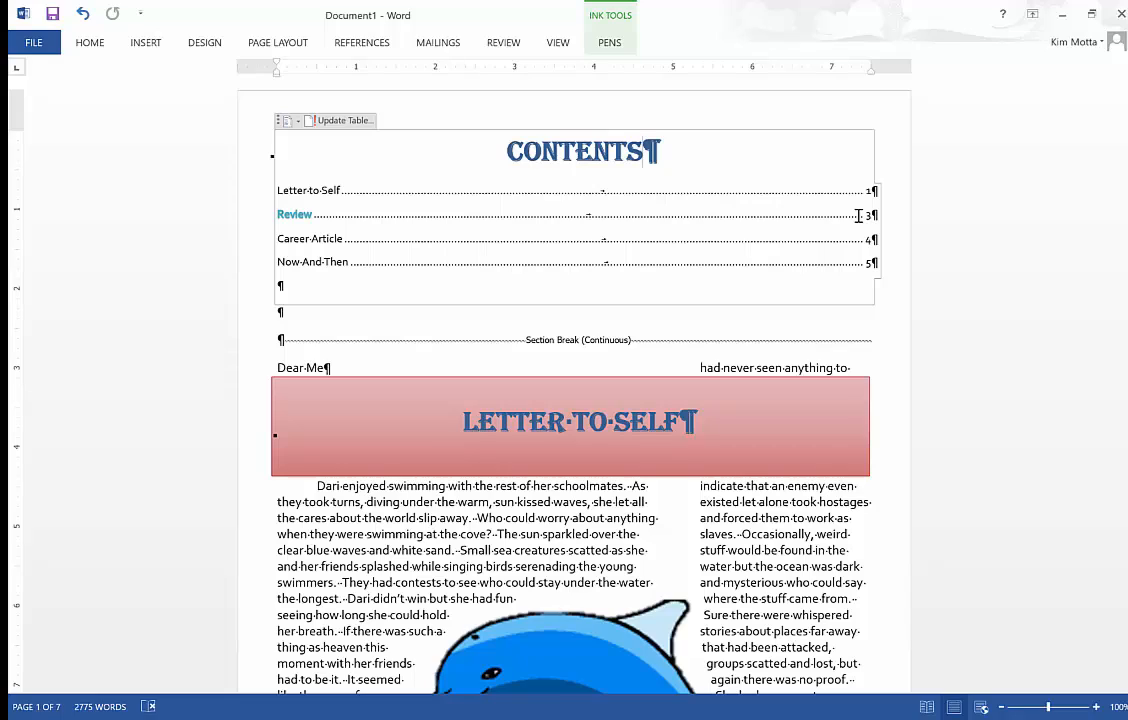
scroll(858, 215, down, 5)
scroll(858, 216, up, 4)
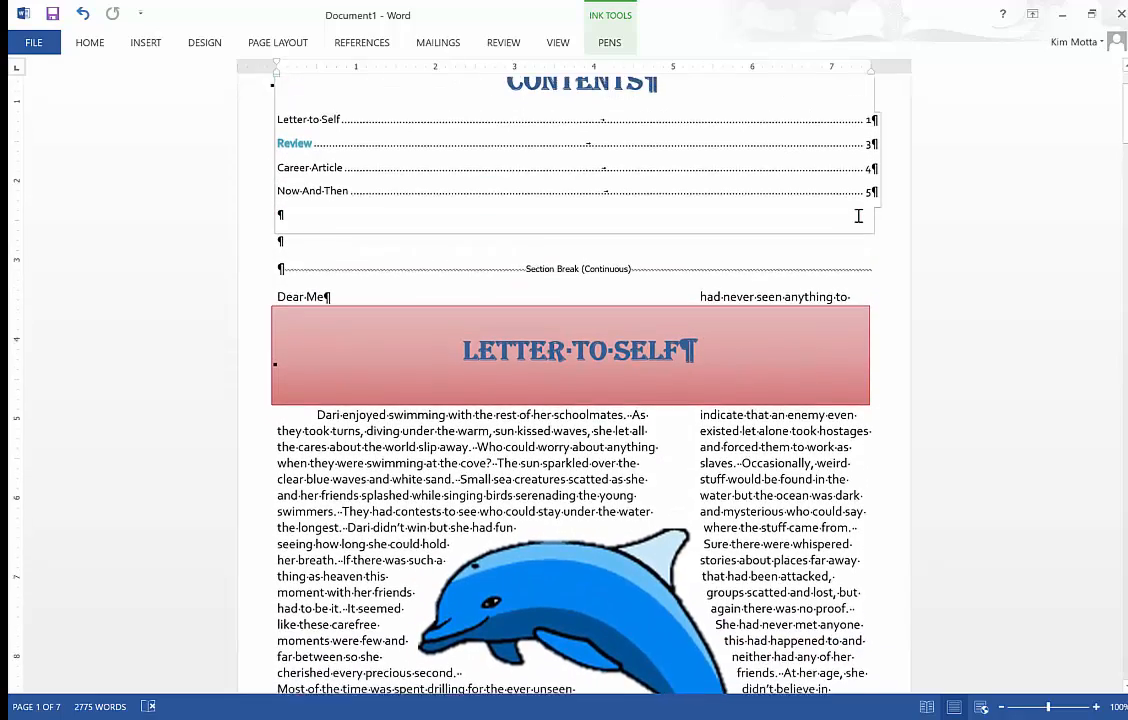
scroll(858, 216, down, 2)
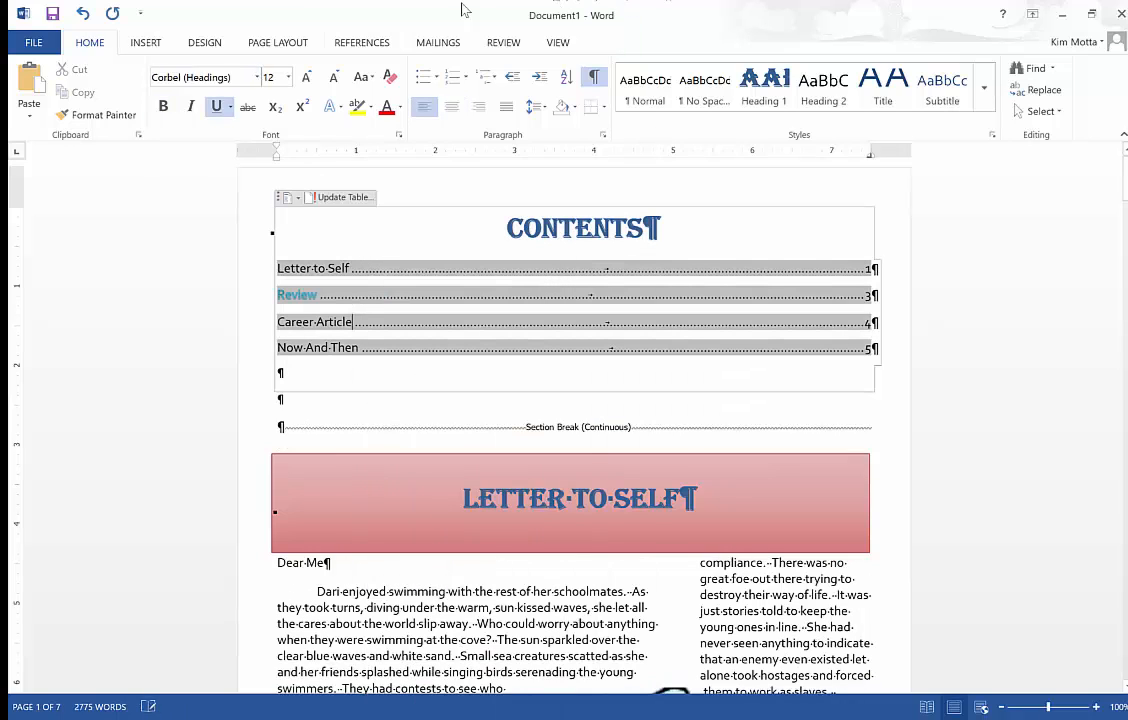
Step: Rebuild the table of contents using the Update entire table option
click(367, 46)
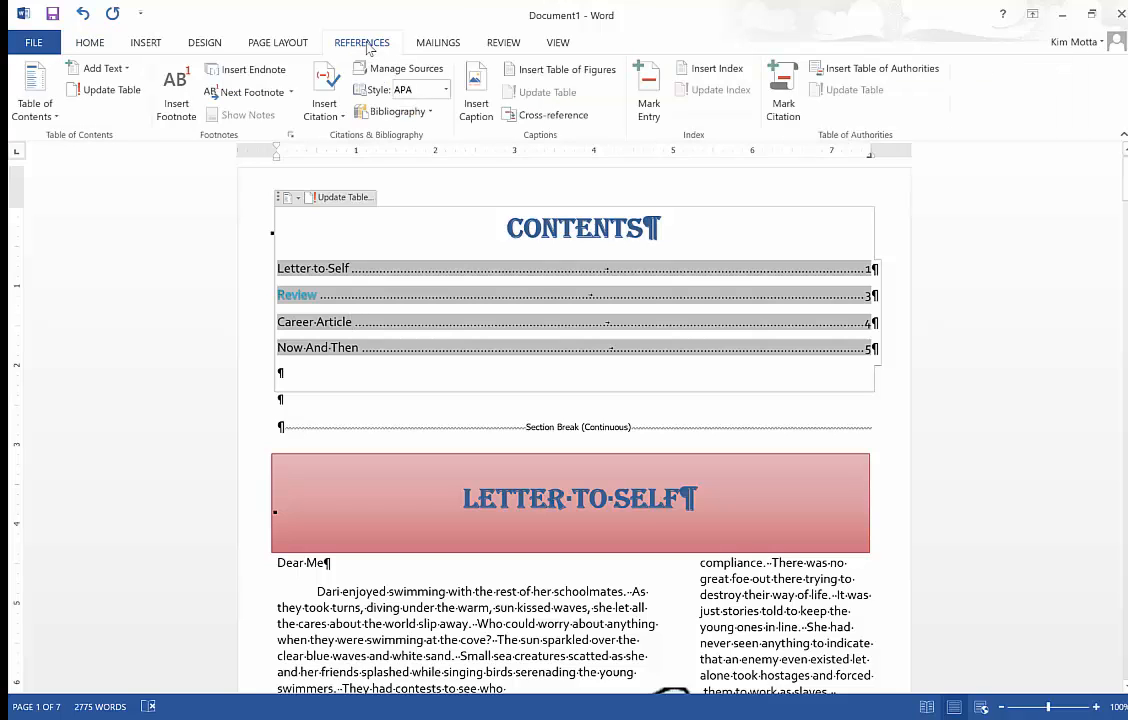
click(339, 197)
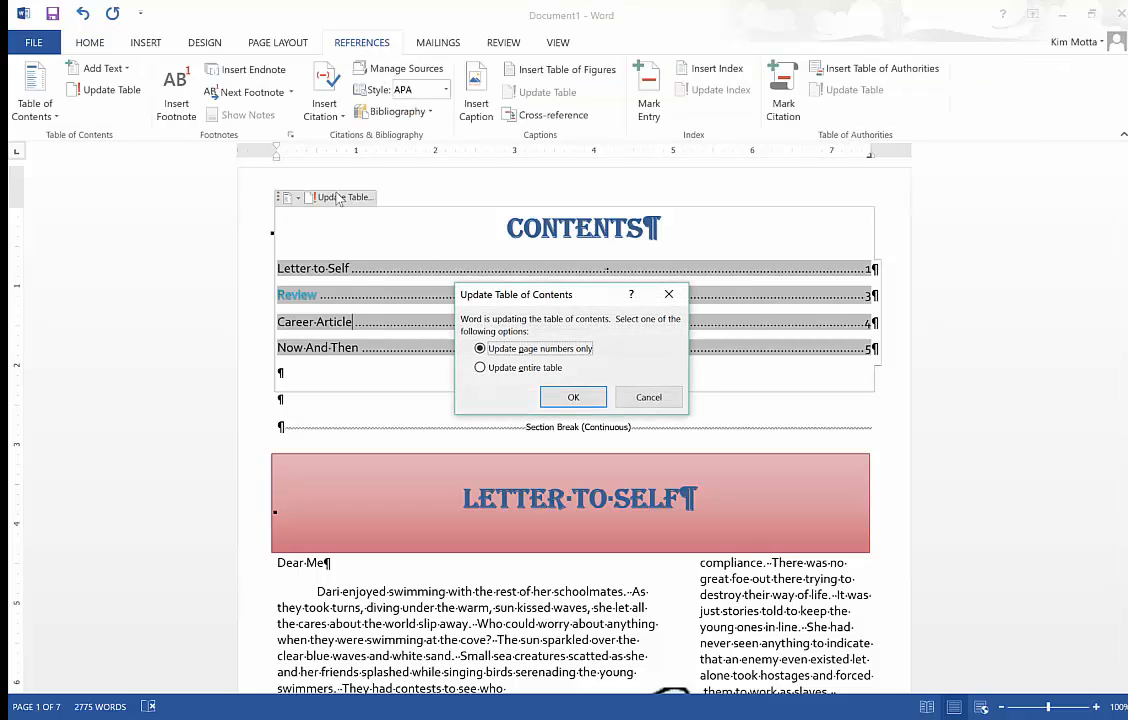
click(480, 368)
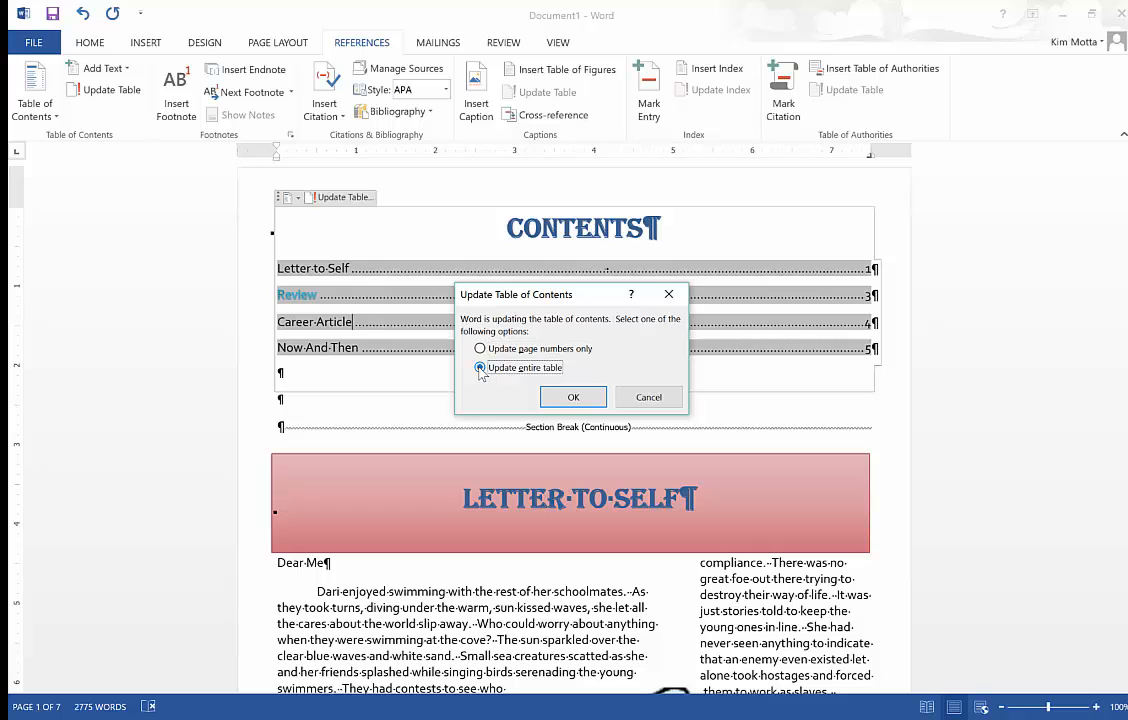
click(573, 398)
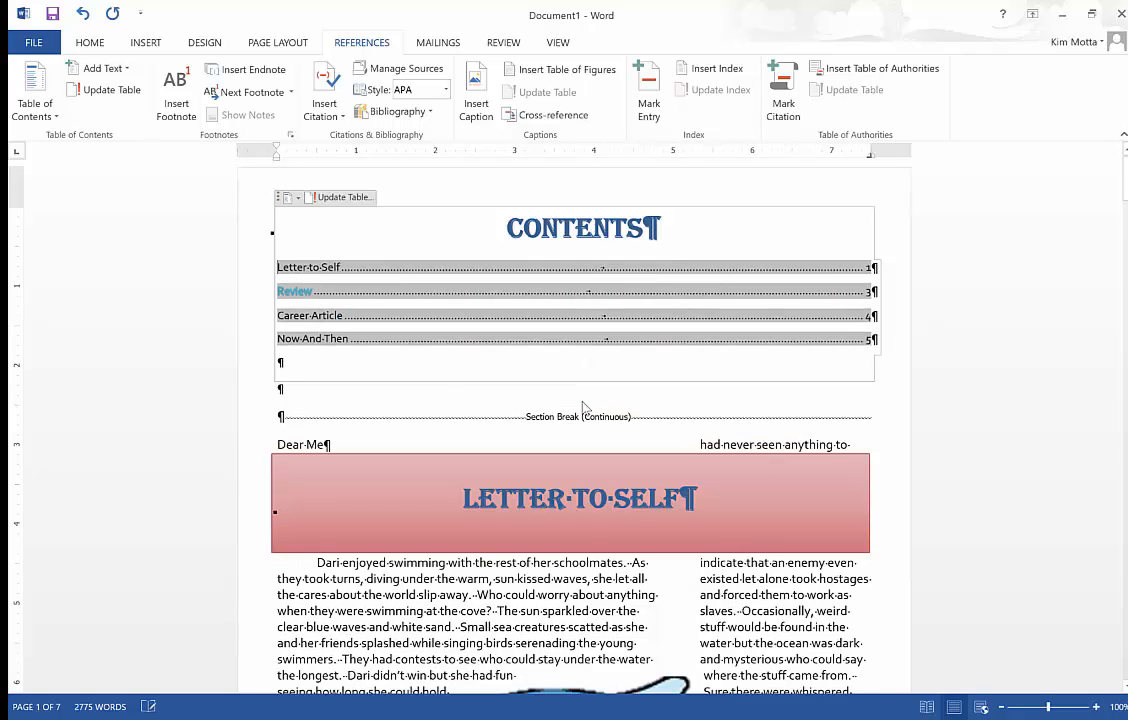
scroll(583, 407, down, 20)
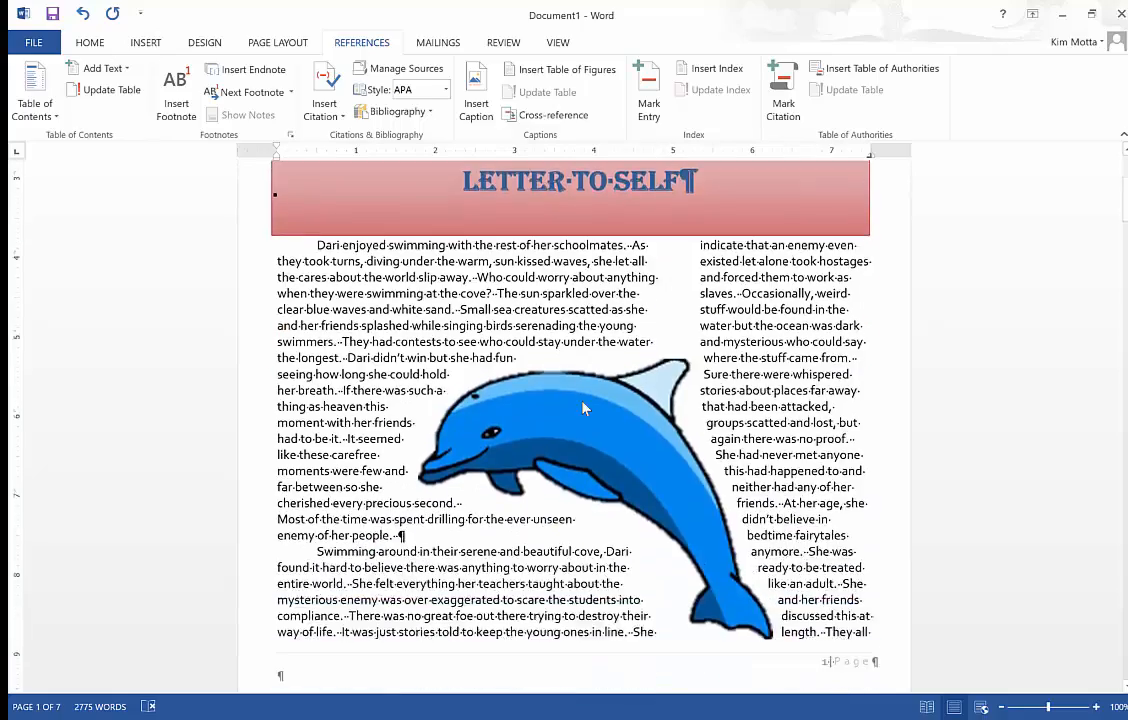